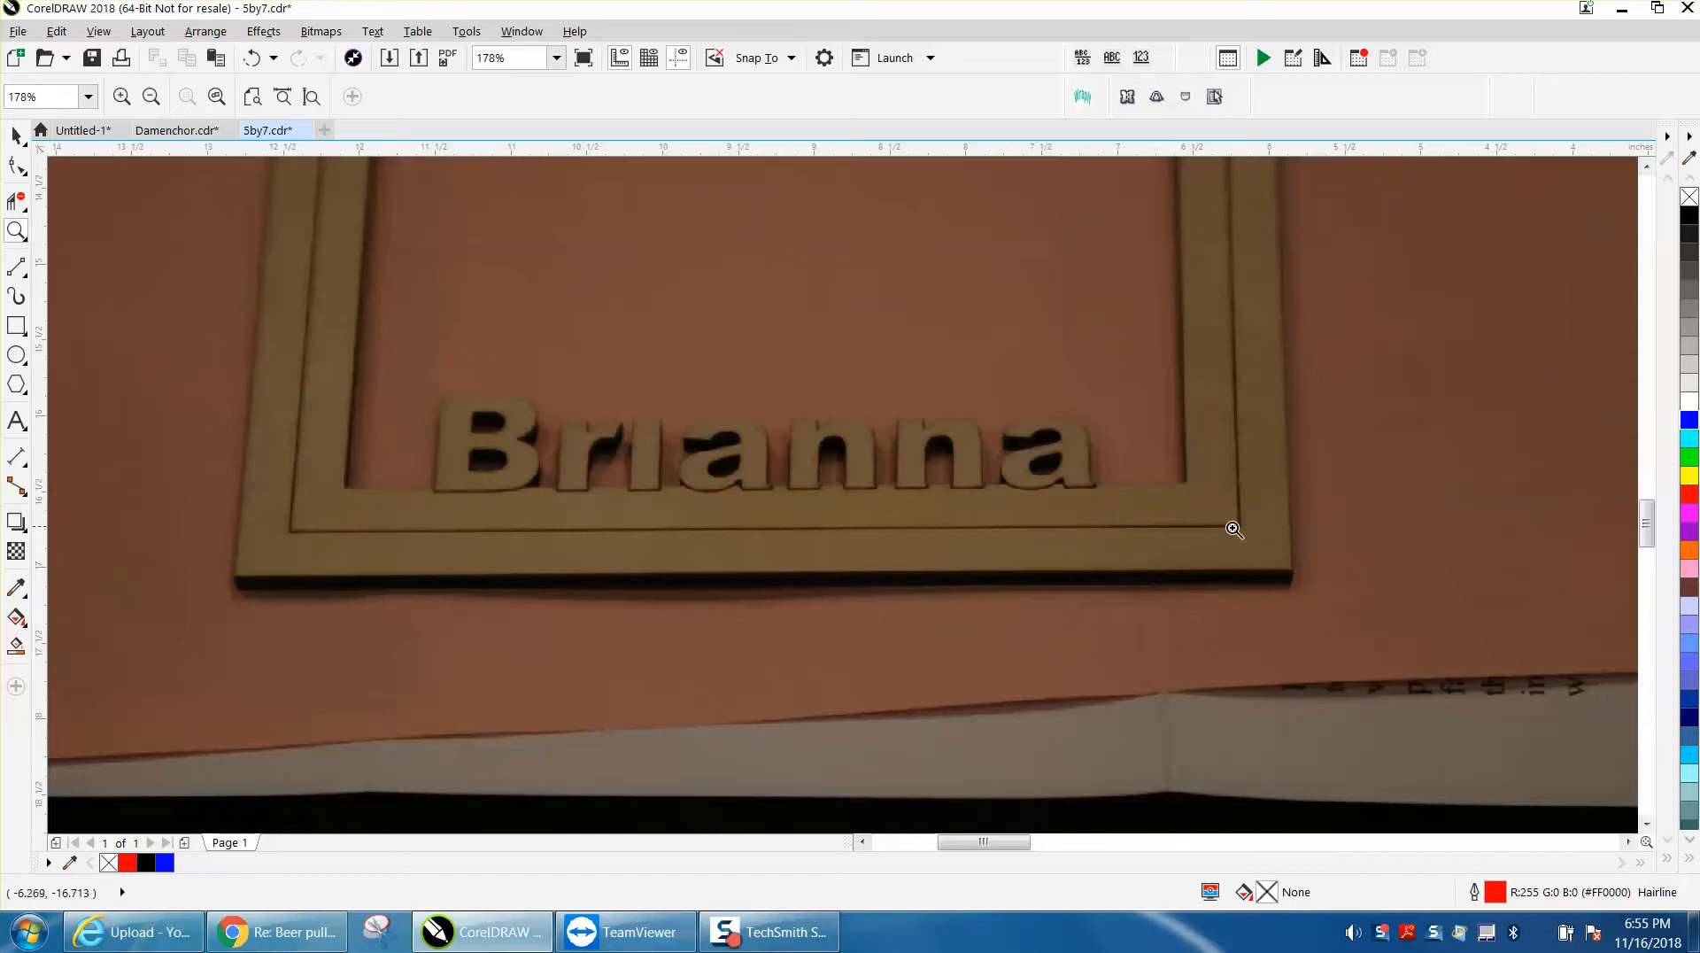
- Examine the photos of the cut frame and the two finished frame drawings, including the middle outline of the first one
{"action": "scroll", "coordinate": [618, 488], "scroll_direction": "down", "scroll_amount": 2}
{"action": "scroll", "coordinate": [618, 488], "scroll_direction": "down", "scroll_amount": 2}
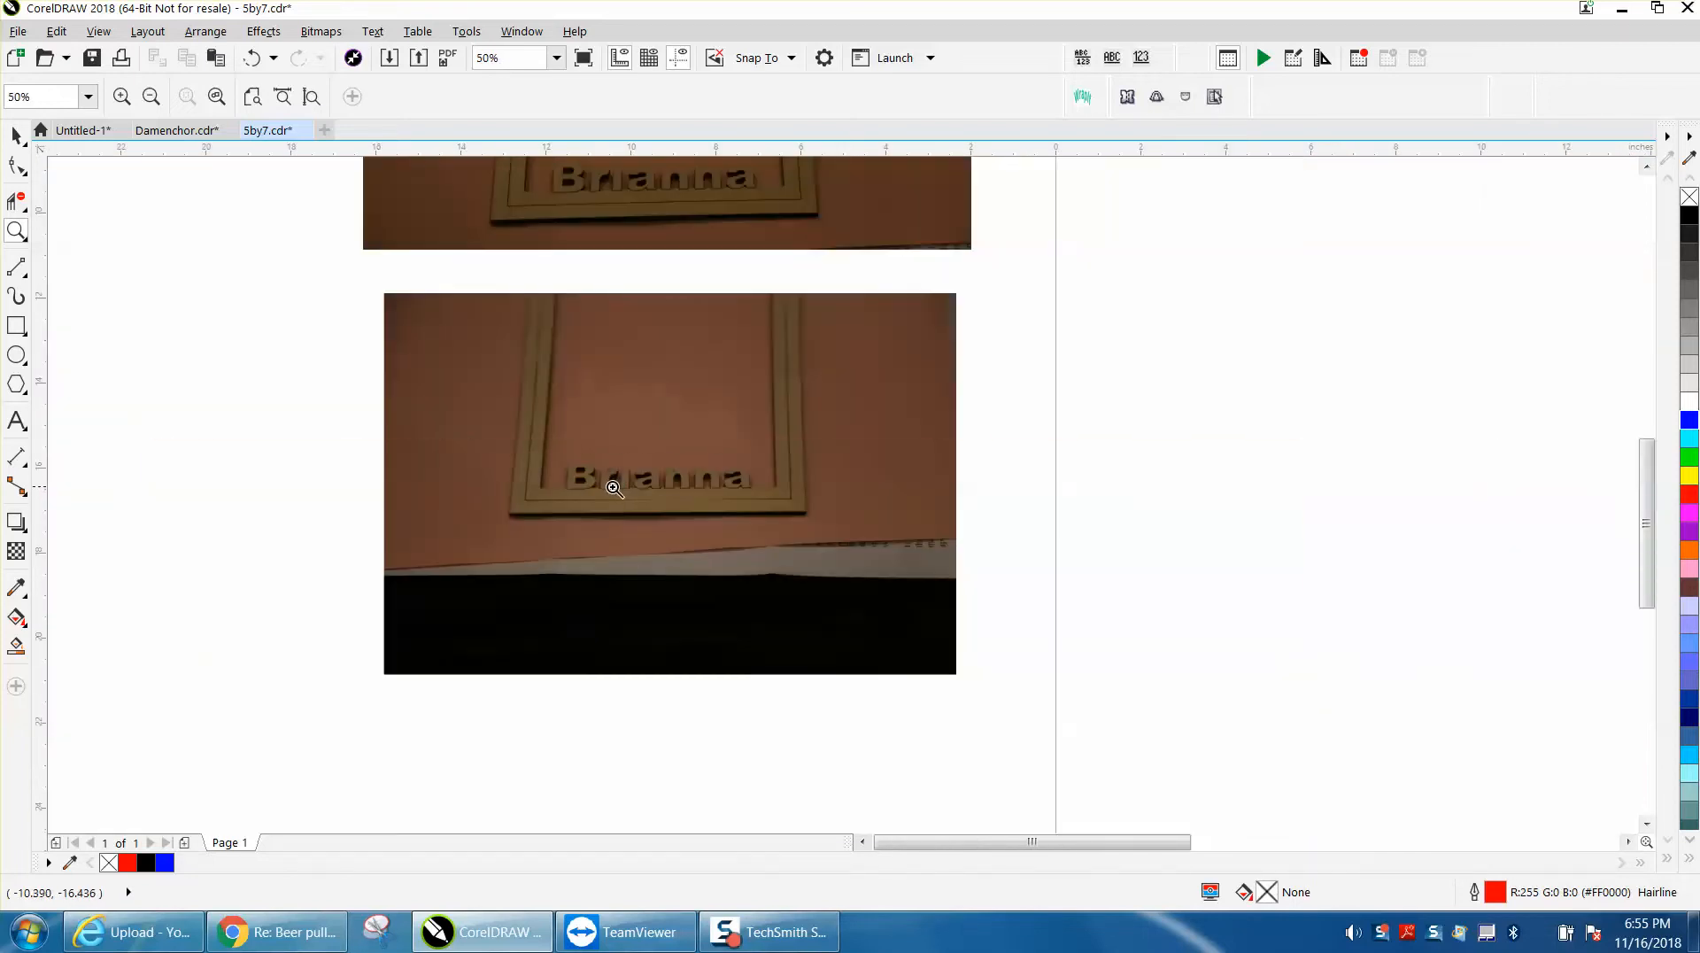
{"action": "left_click_drag", "start_coordinate": [554, 190], "coordinate": [852, 385]}
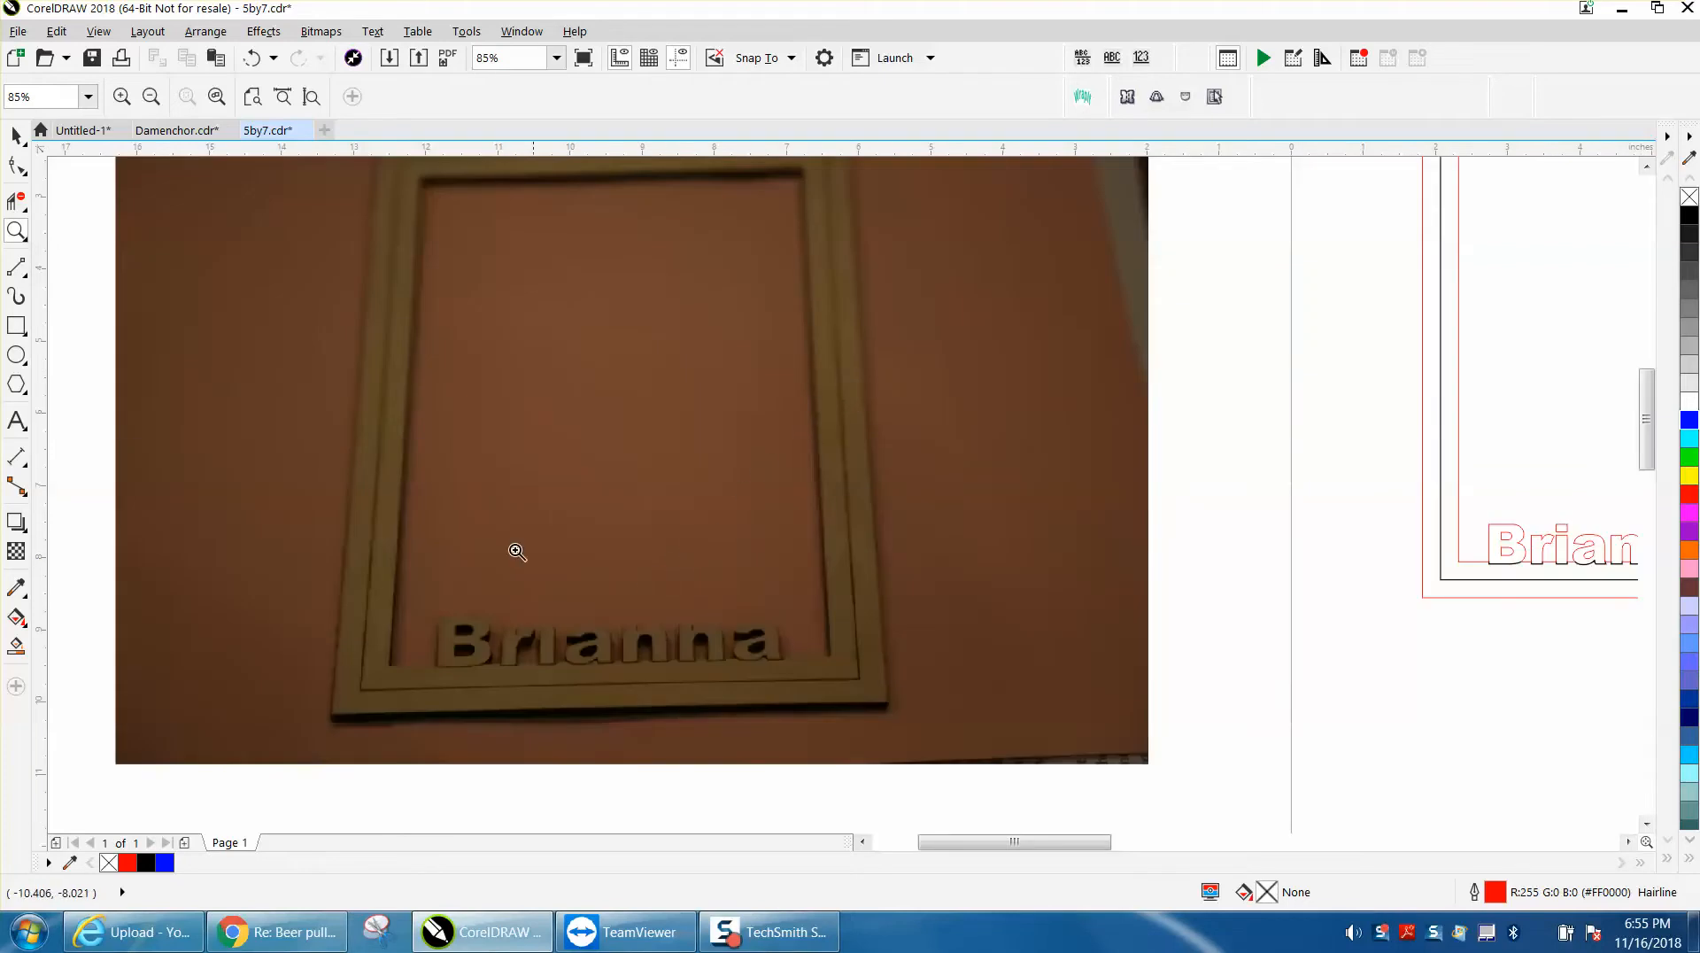
{"action": "scroll", "coordinate": [469, 520], "scroll_direction": "down", "scroll_amount": 2}
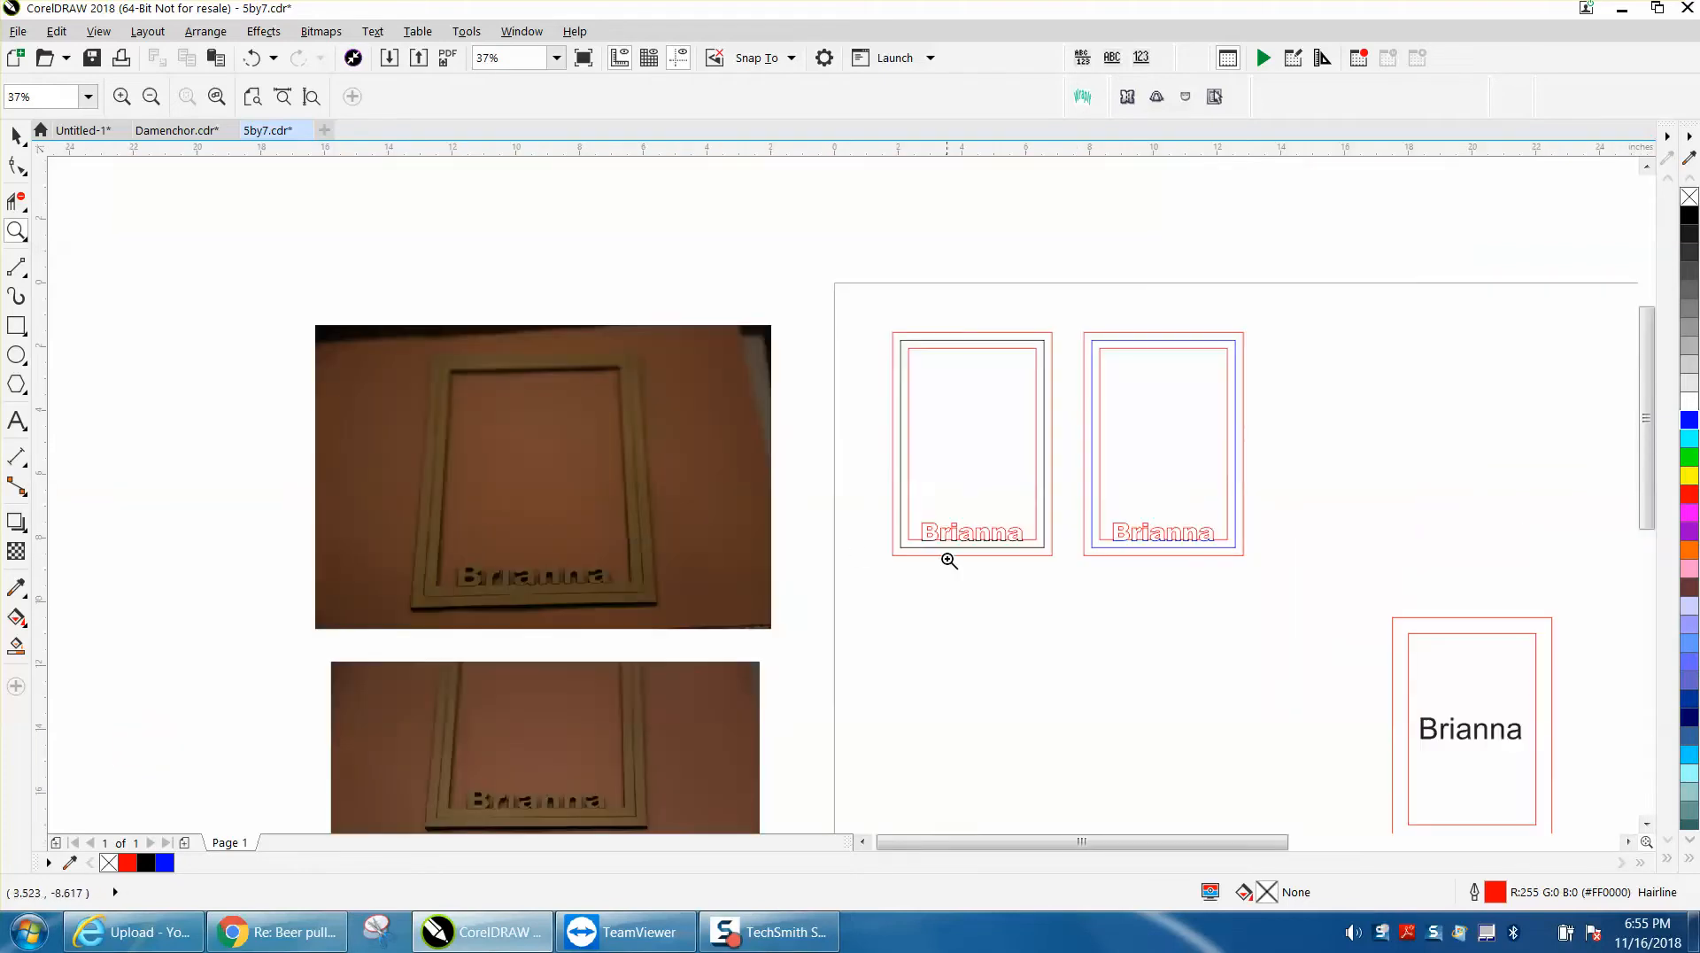
{"action": "left_click_drag", "start_coordinate": [880, 322], "coordinate": [1331, 588]}
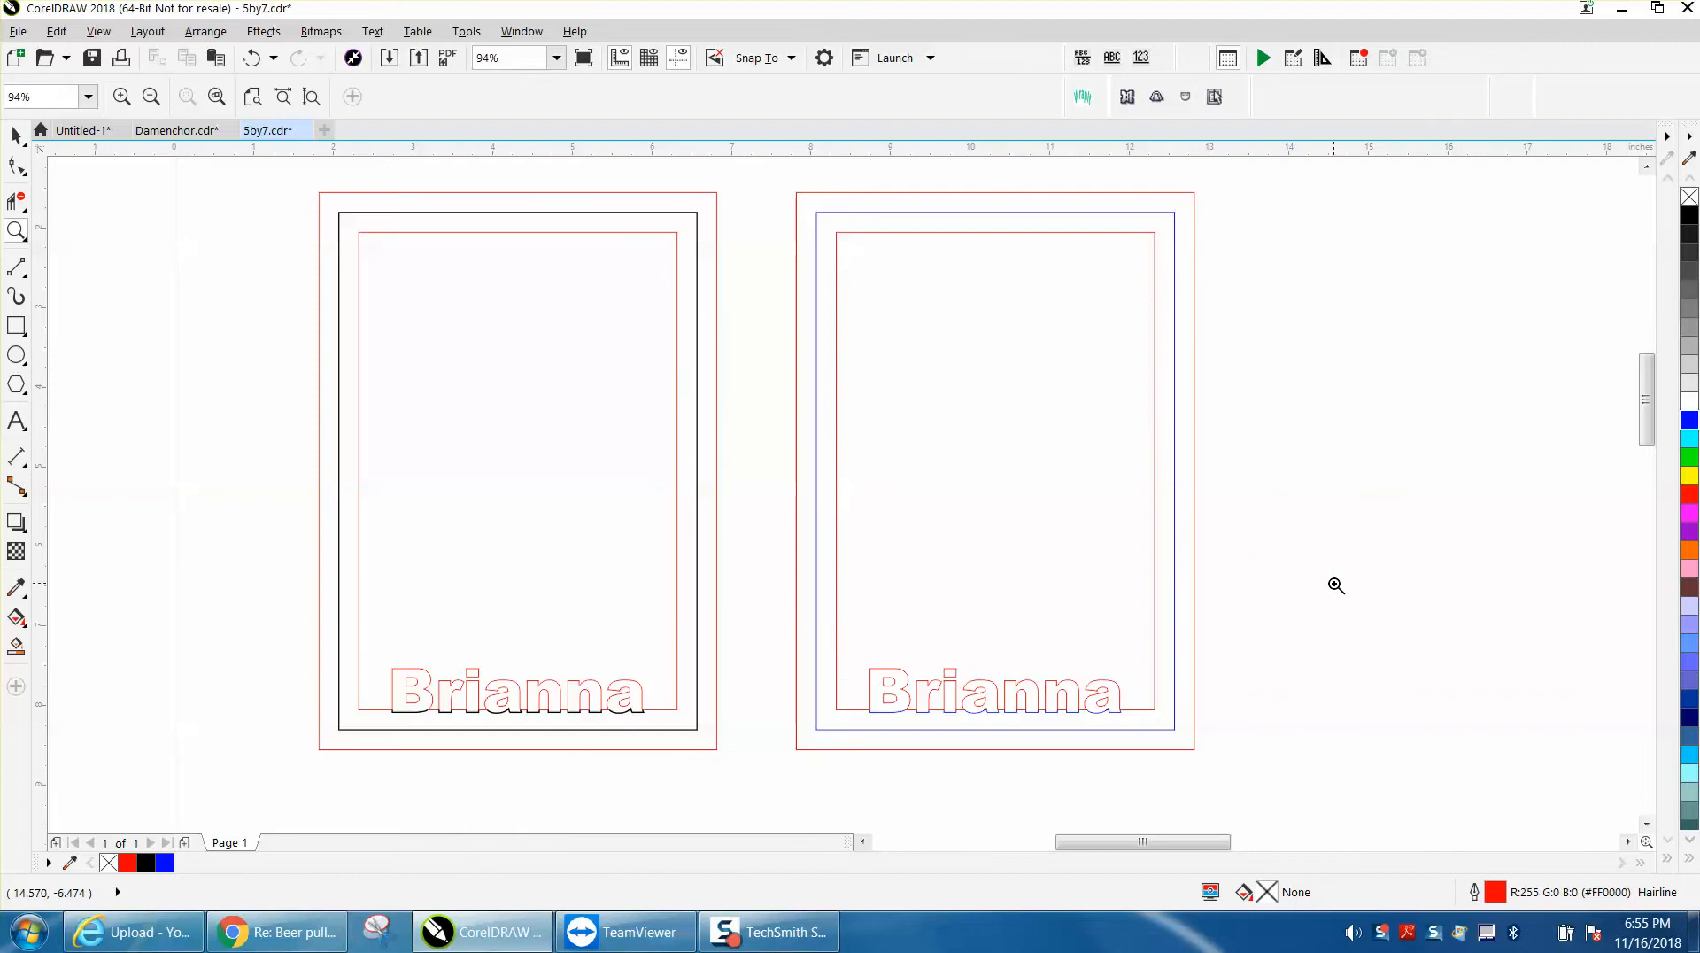
{"action": "left_click", "coordinate": [17, 142]}
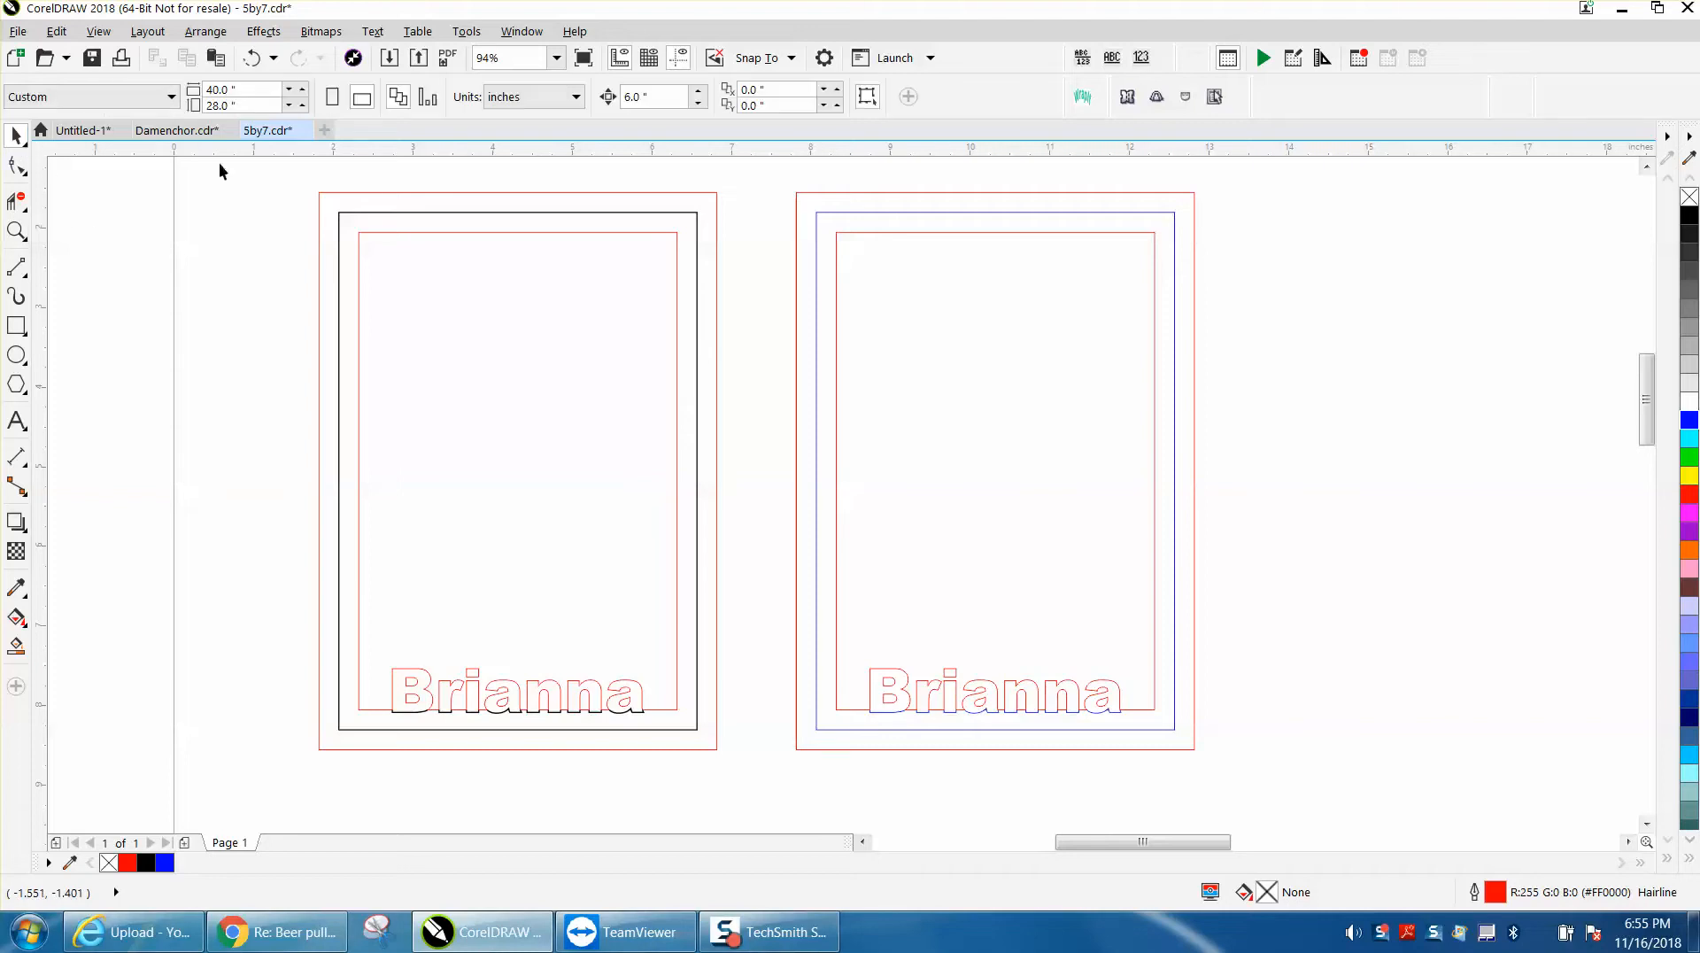
{"action": "left_click", "coordinate": [399, 212]}
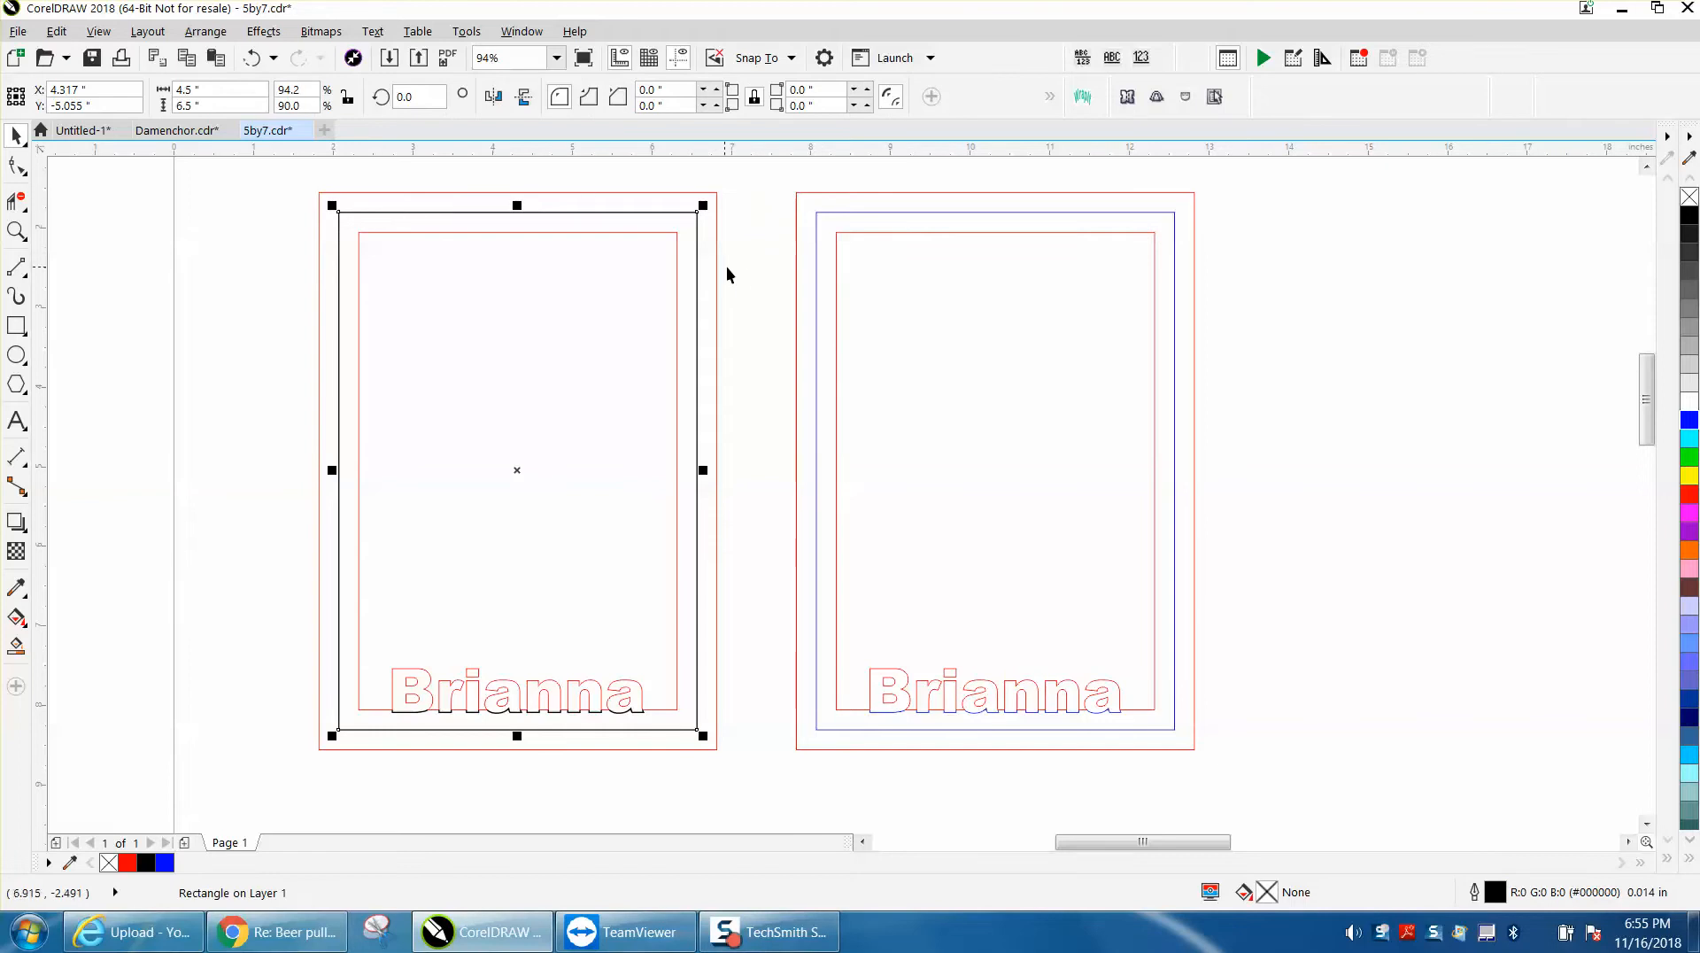
{"action": "scroll", "coordinate": [738, 276], "scroll_direction": "down", "scroll_amount": 4}
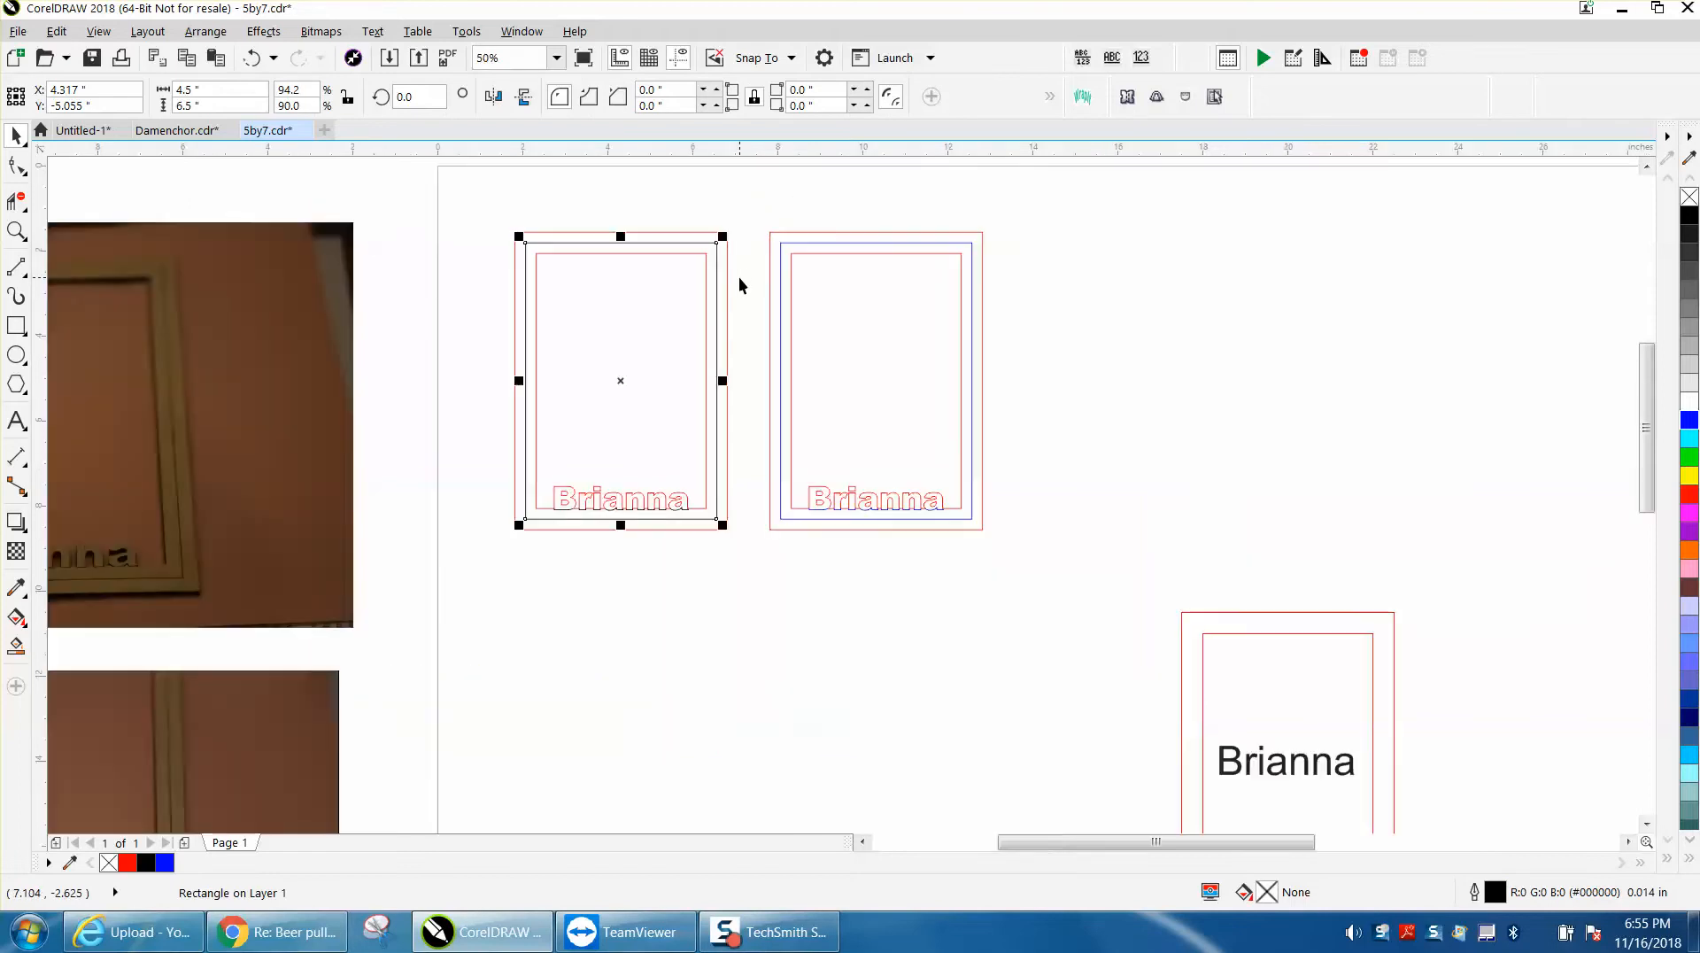
- Align the name text in the unfinished third frame to the bottom edge of its inner rectangle
{"action": "left_click_drag", "start_coordinate": [935, 418], "coordinate": [1235, 680]}
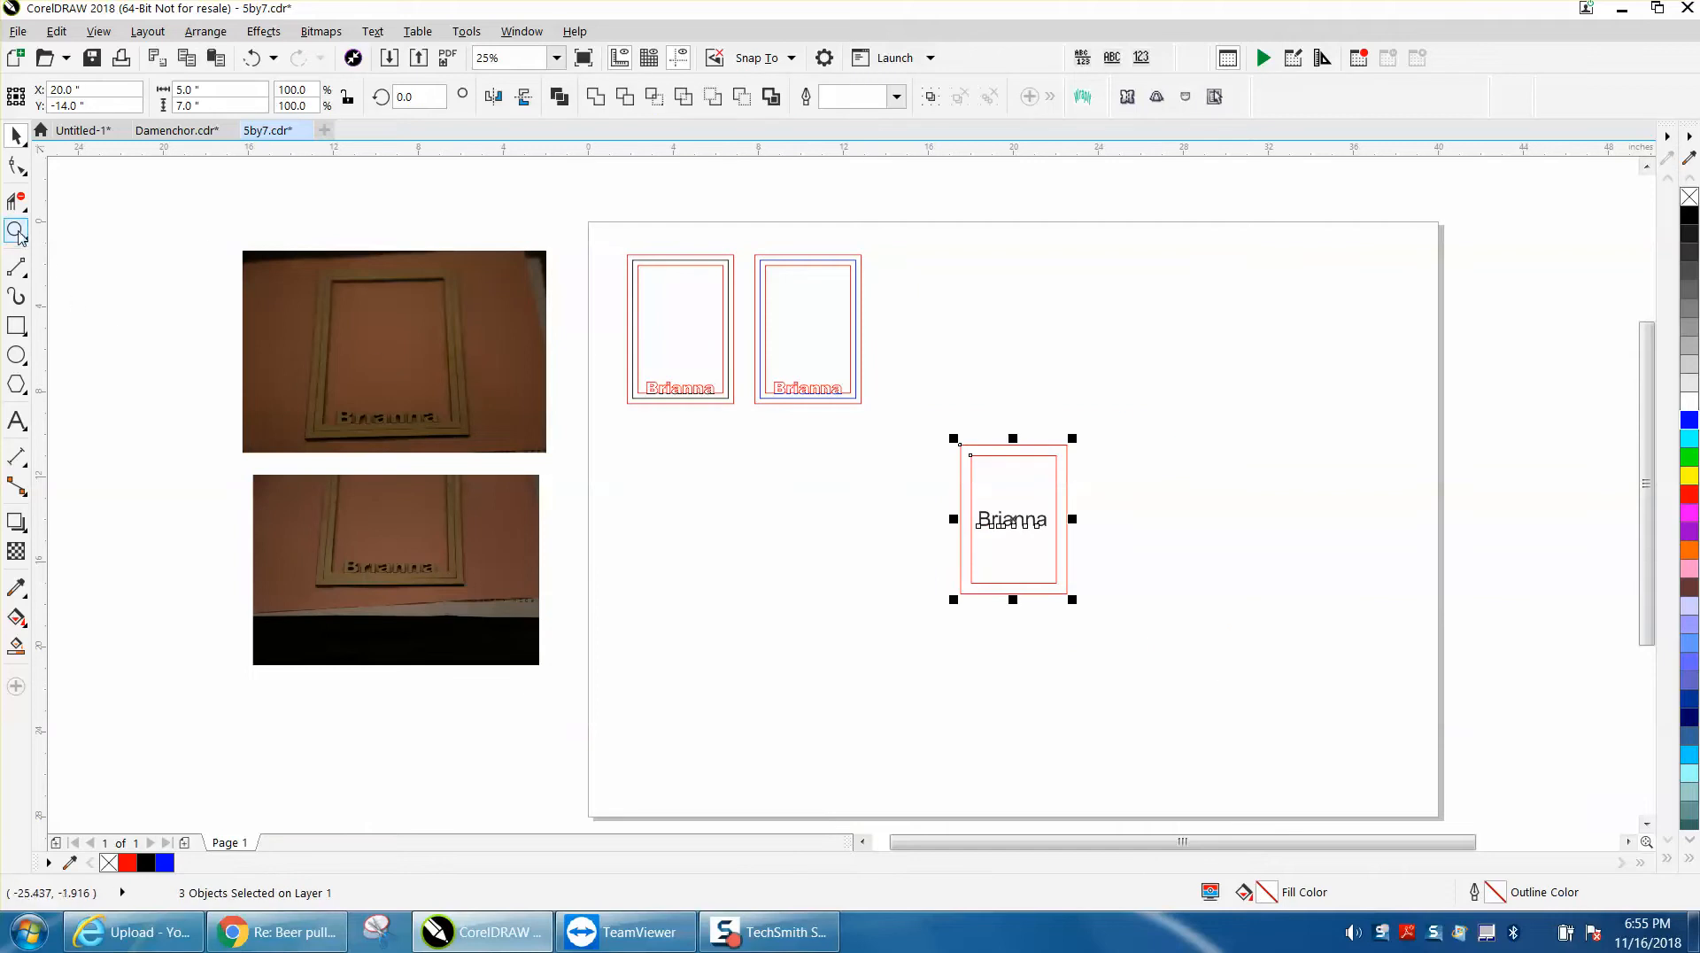
{"action": "left_click", "coordinate": [17, 231]}
{"action": "left_click_drag", "start_coordinate": [925, 423], "coordinate": [1151, 619]}
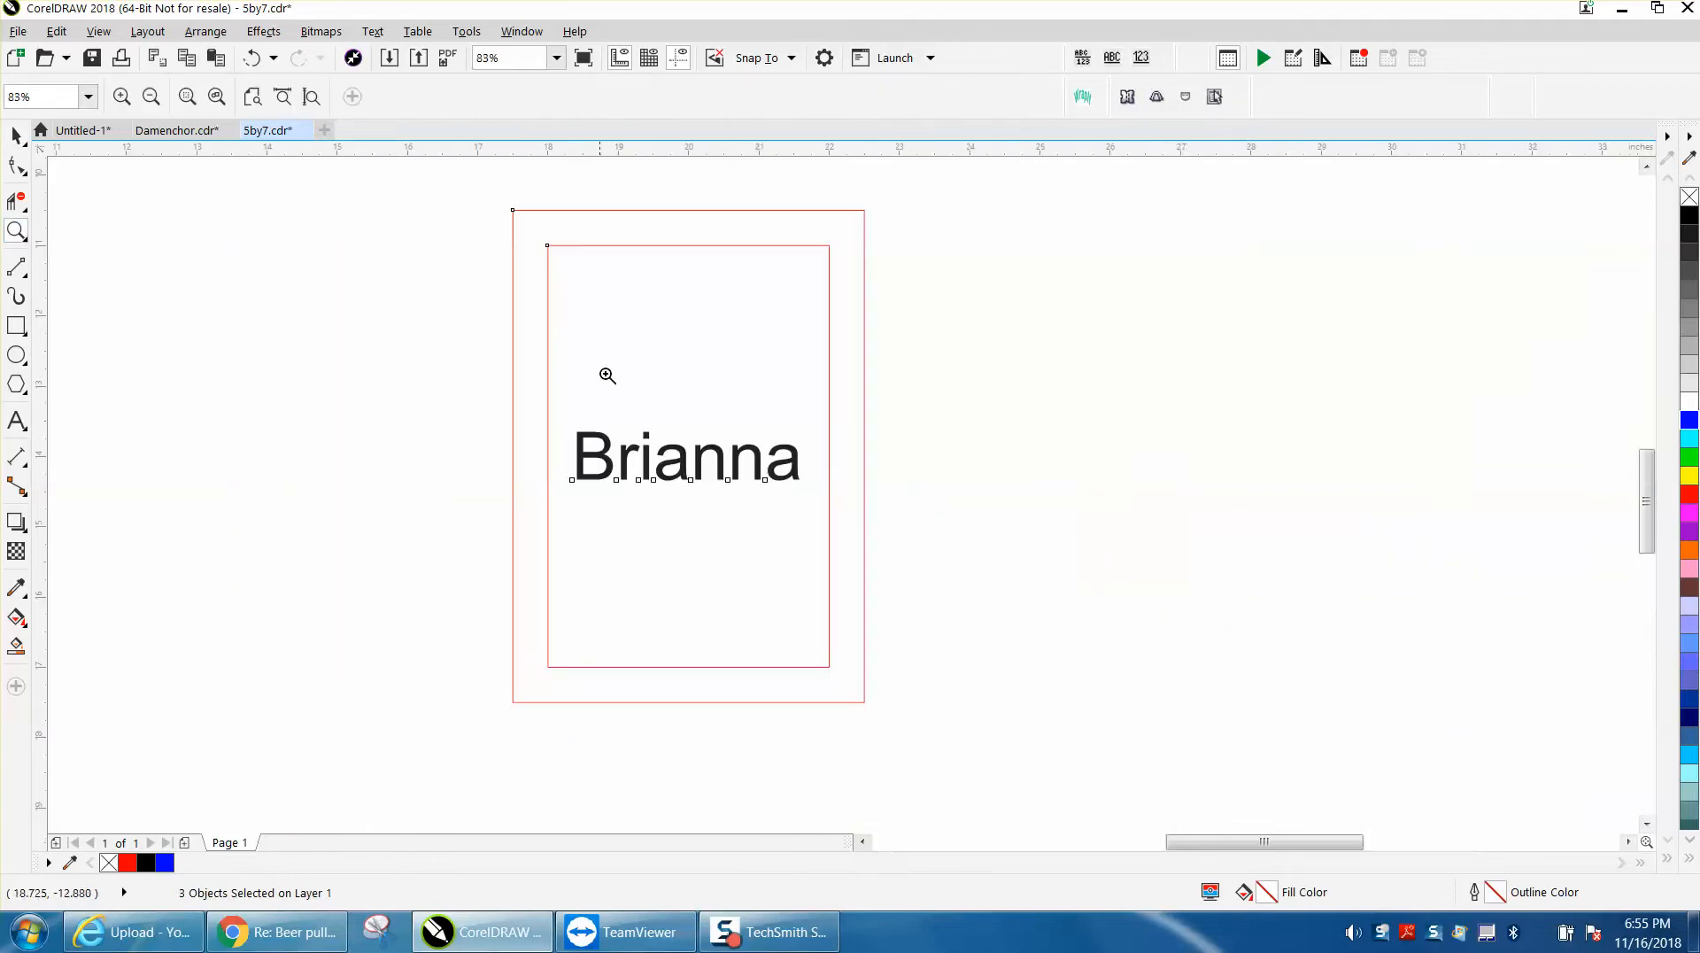
{"action": "left_click", "coordinate": [16, 135]}
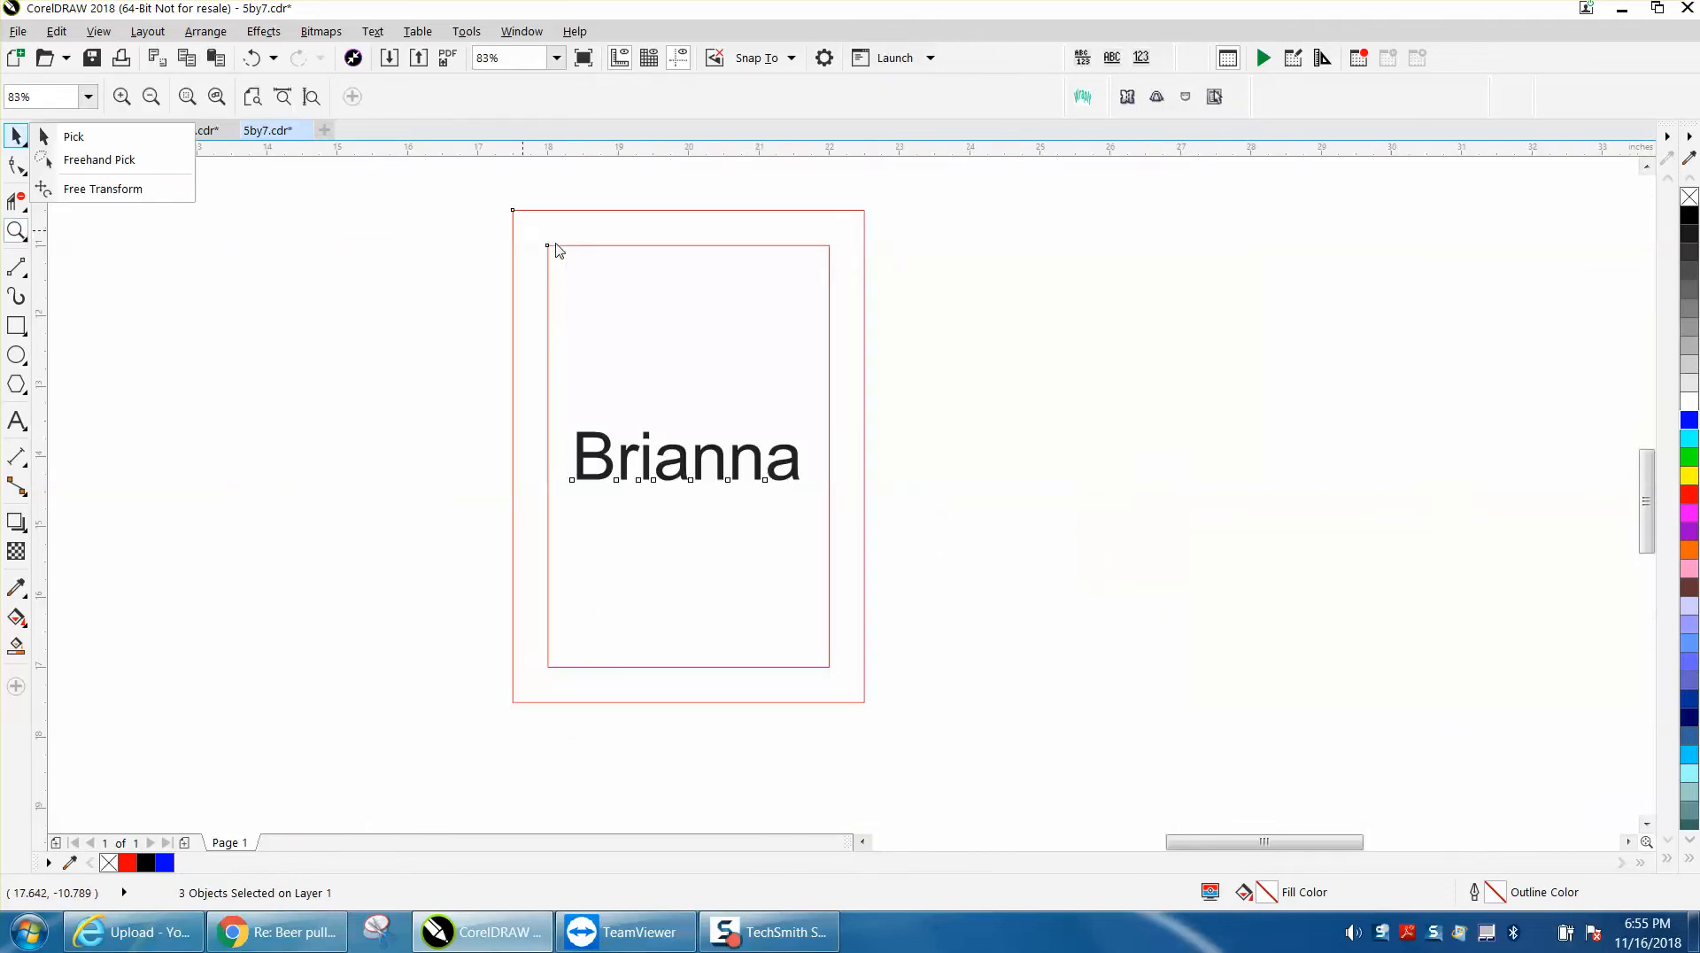
{"action": "left_click", "coordinate": [482, 254]}
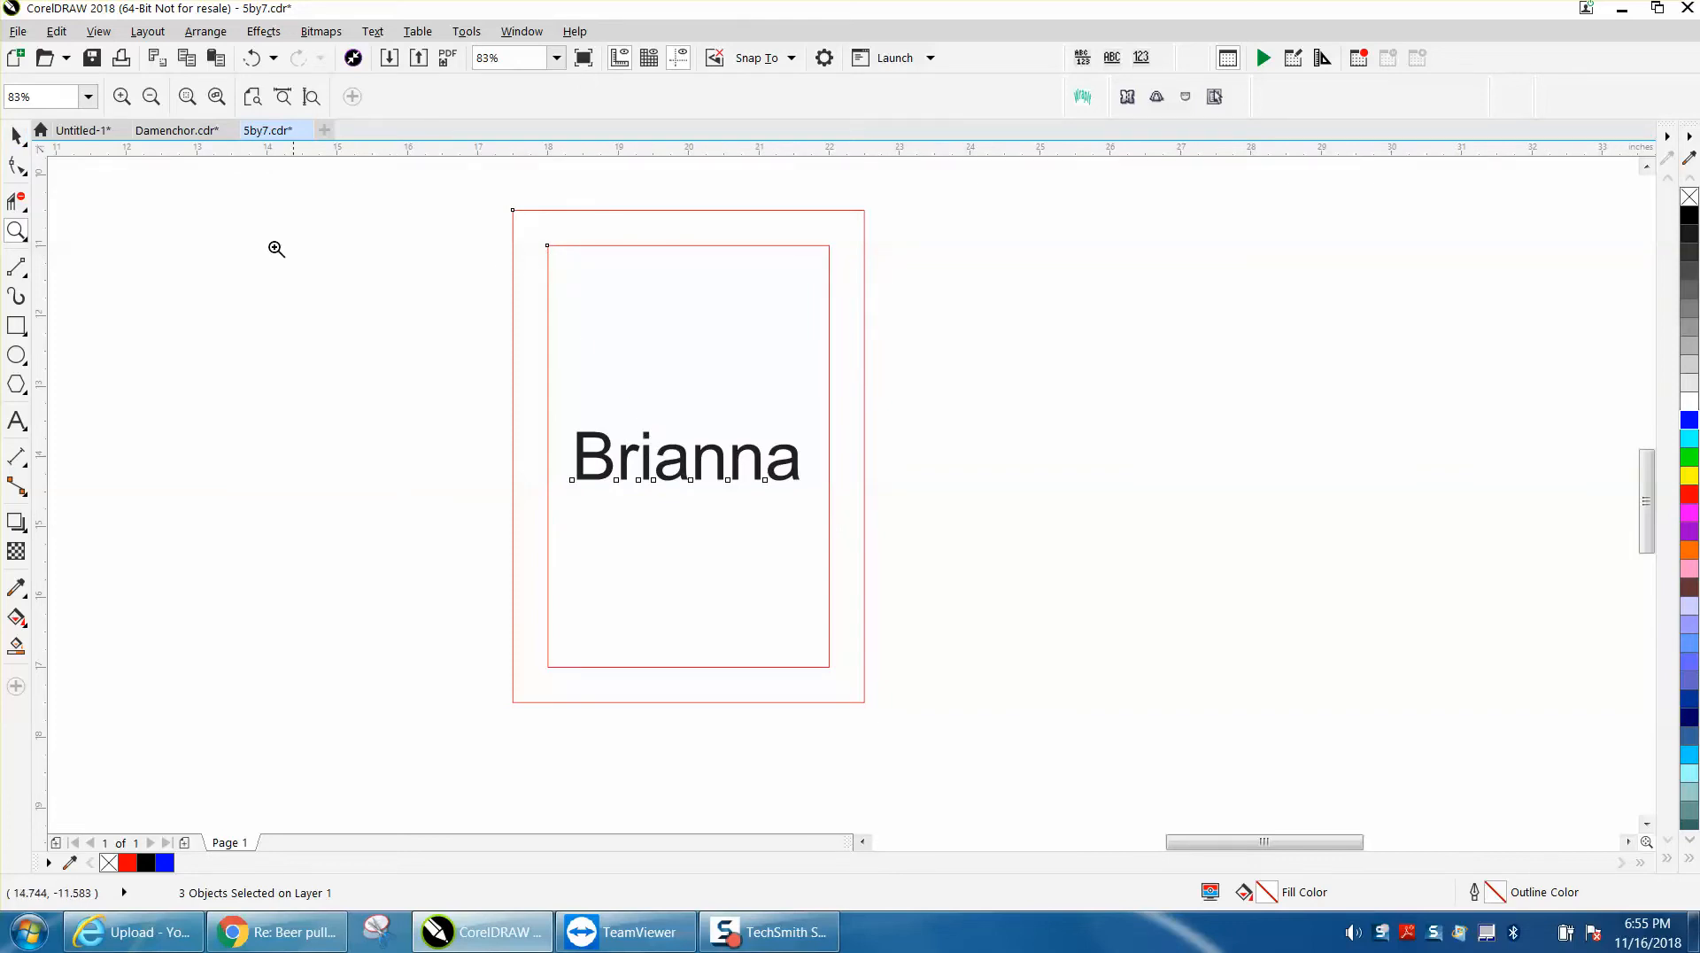
{"action": "left_click", "coordinate": [16, 135]}
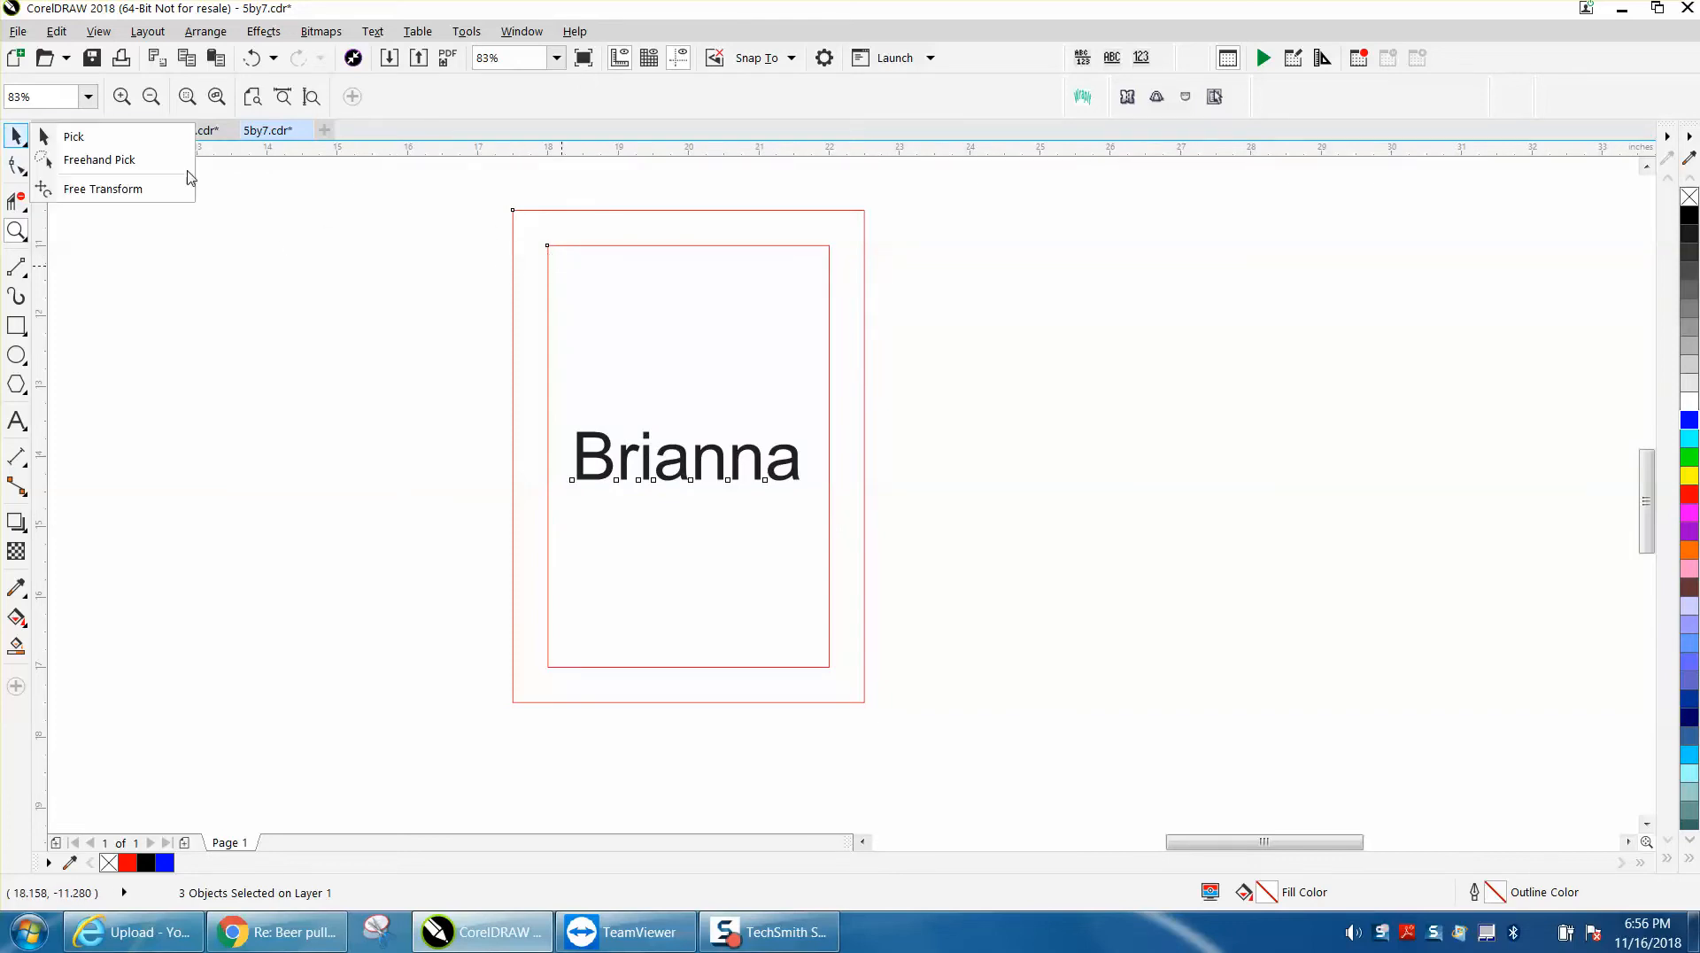
{"action": "left_click", "coordinate": [75, 136]}
{"action": "left_click_drag", "start_coordinate": [485, 226], "coordinate": [852, 682]}
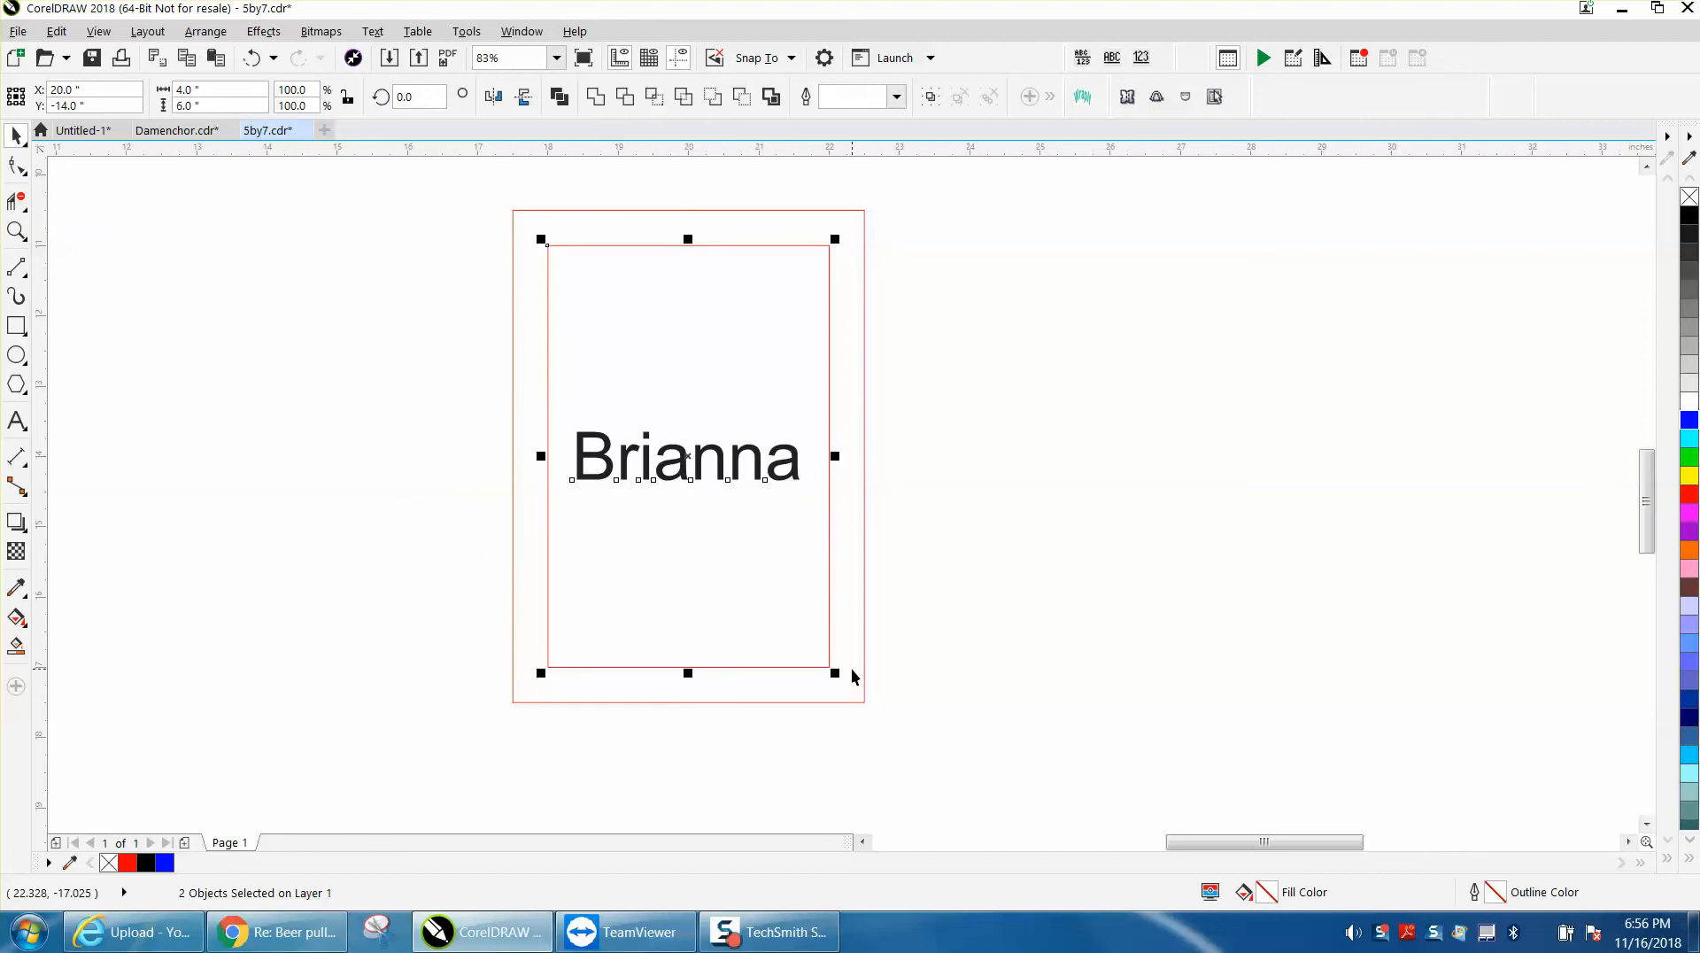
{"action": "key", "text": "b"}
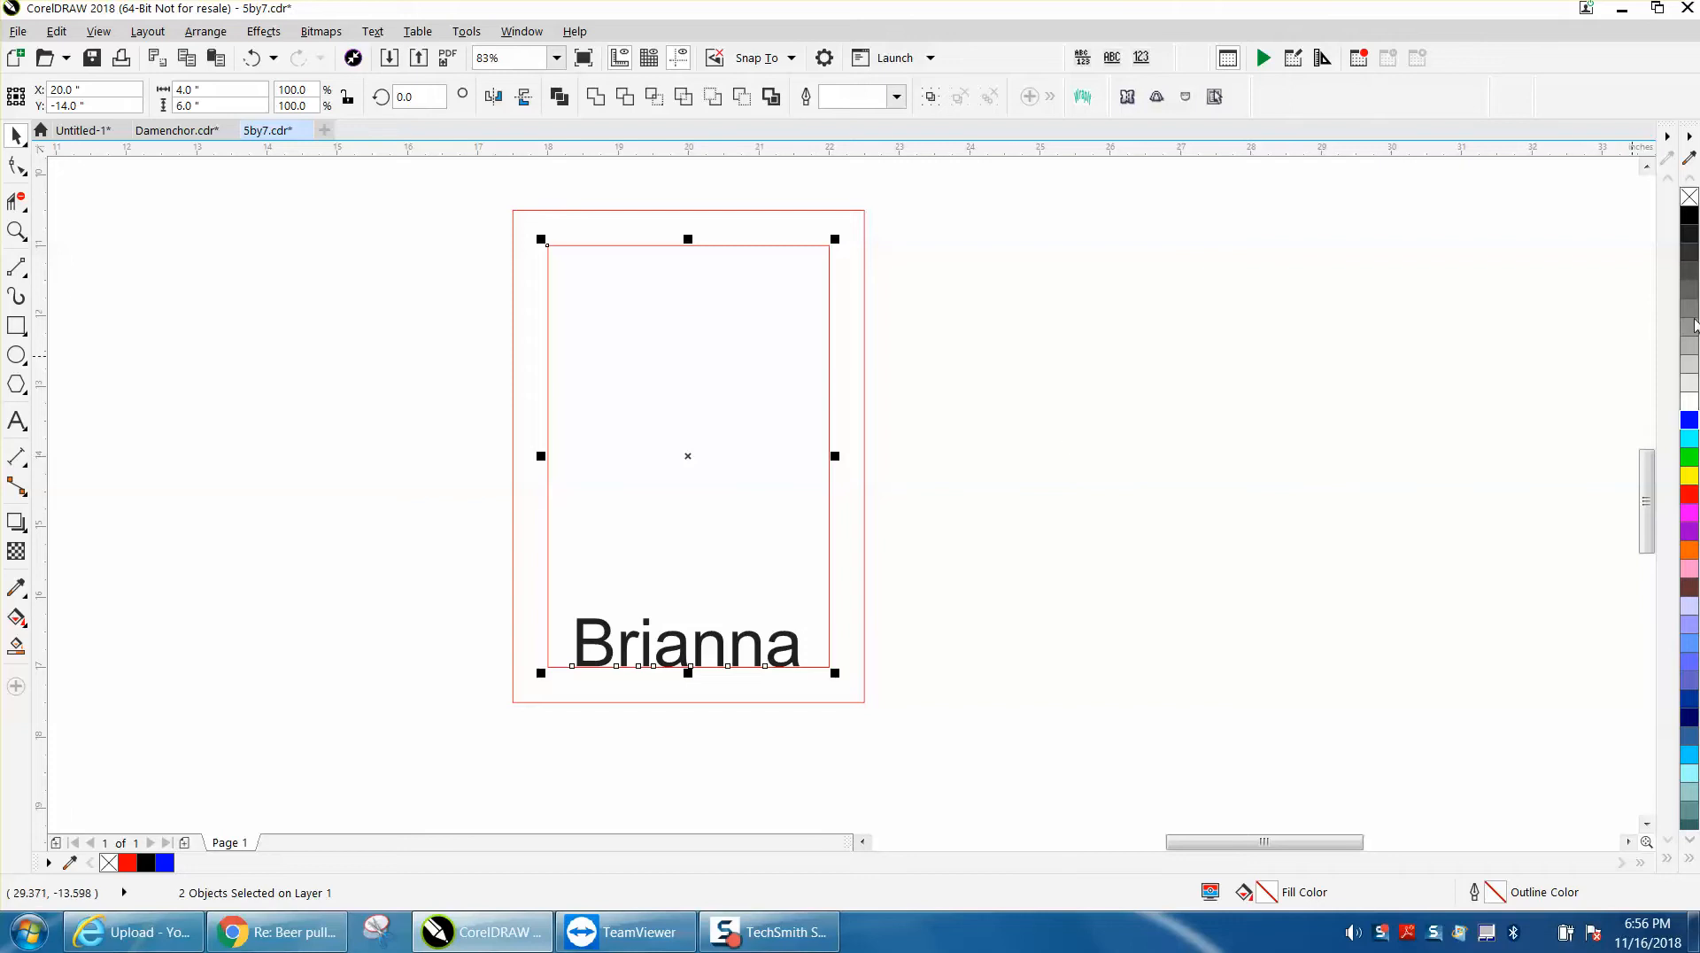
- Remove the fill from the name text and give it a red outline
{"action": "left_click", "coordinate": [1102, 588]}
{"action": "left_click_drag", "start_coordinate": [884, 666], "coordinate": [519, 693]}
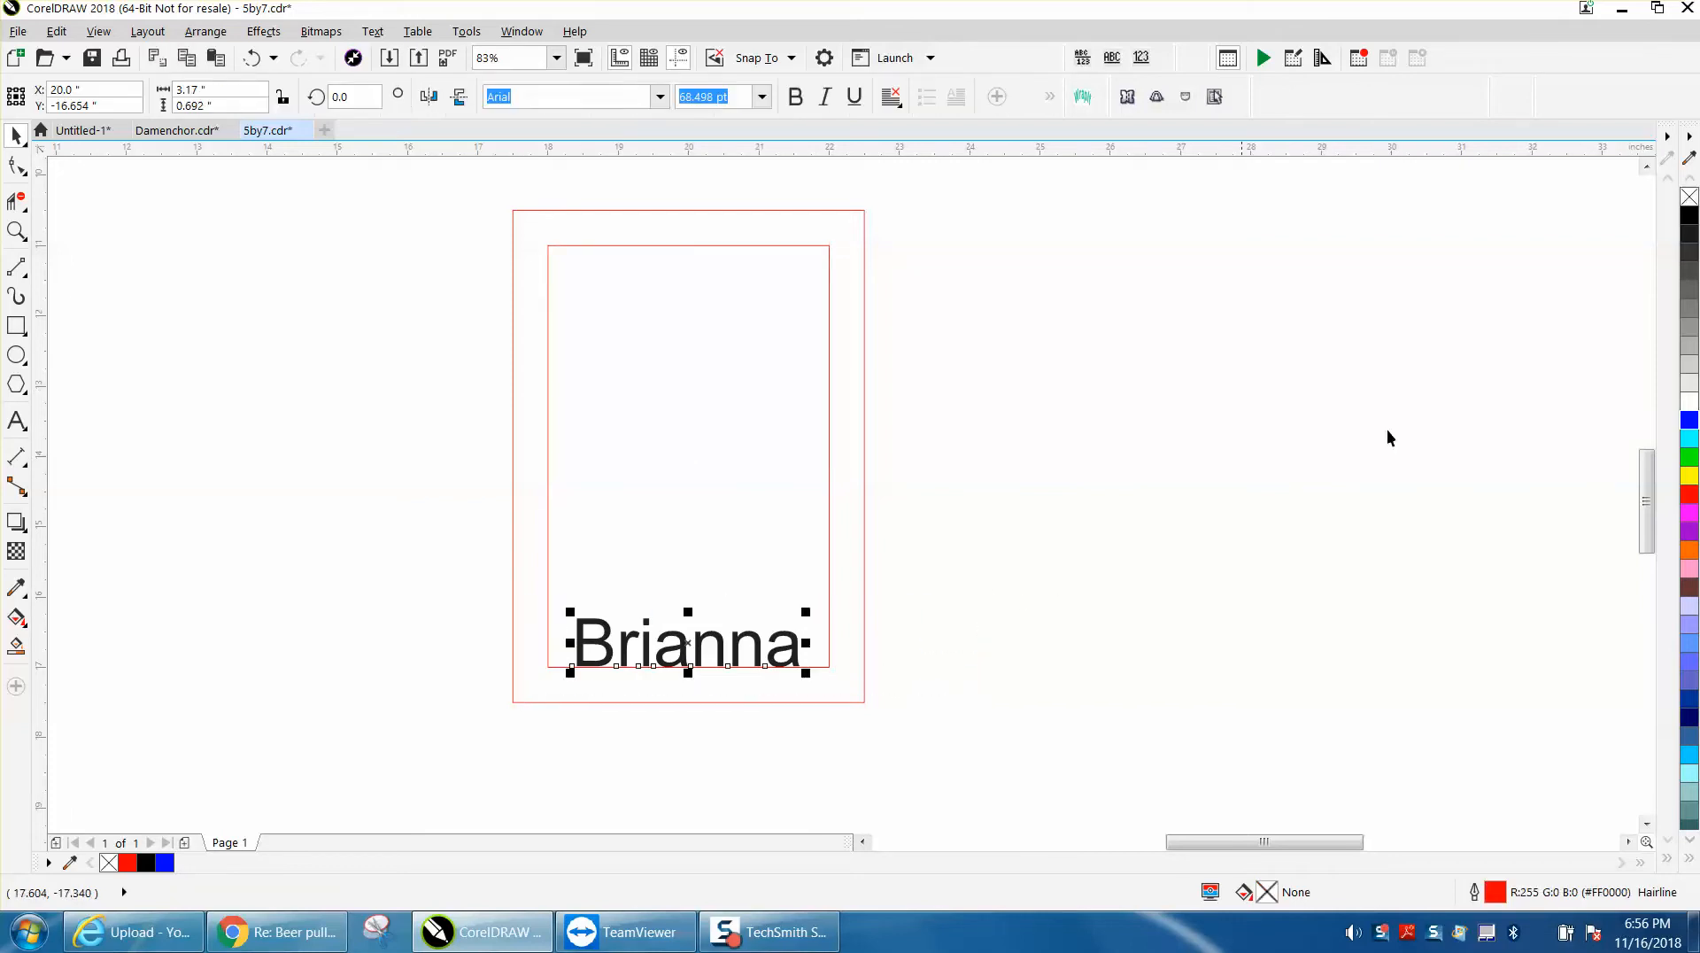
{"action": "left_click", "coordinate": [1690, 199]}
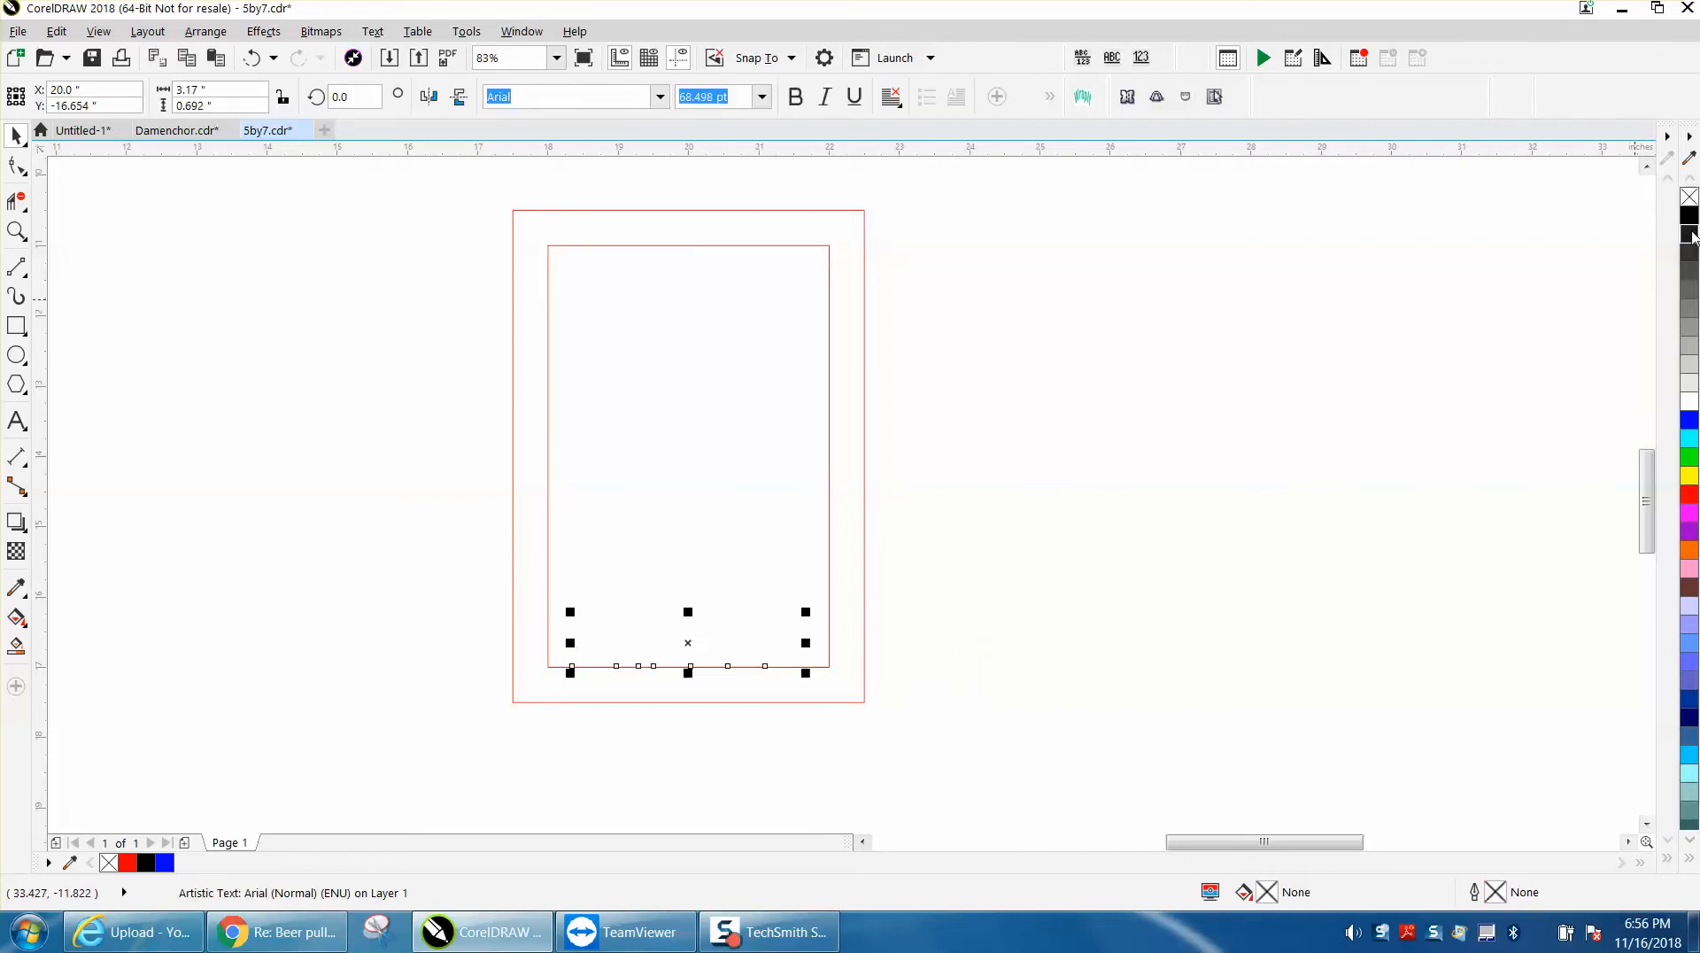
{"action": "right_click", "coordinate": [1690, 493]}
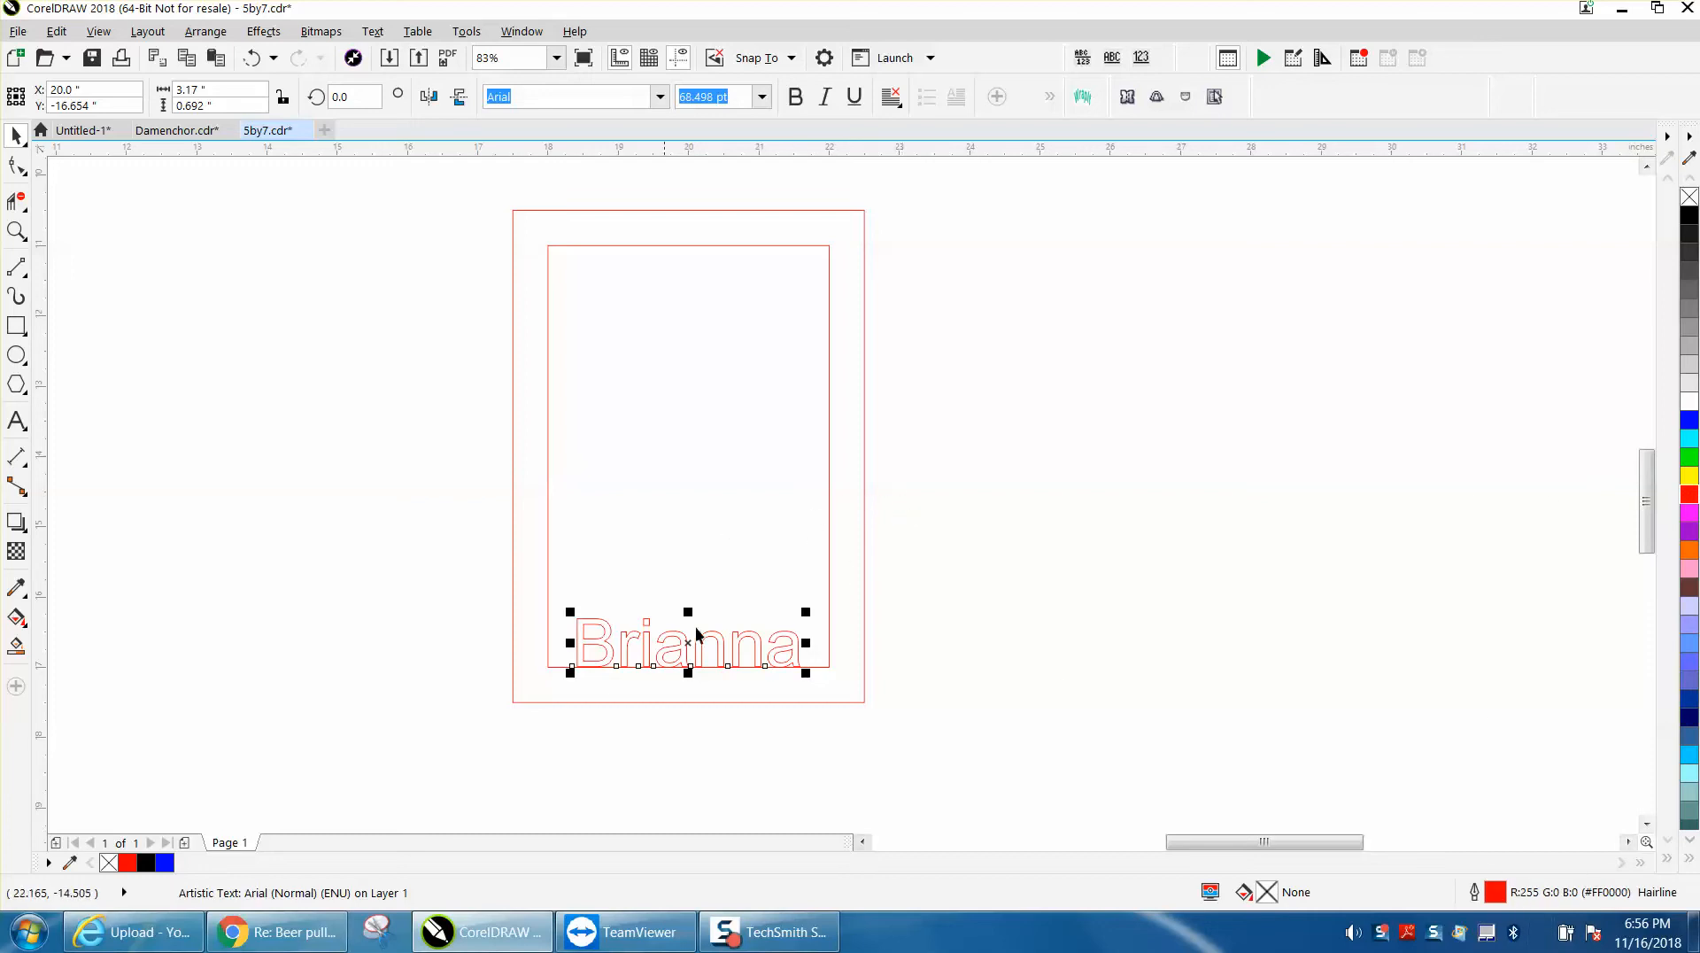
- Set the nudge distance to 0.001 inch and nudge the name down about 0.03 inch so it overlaps the inner rectangle's bottom edge
{"action": "left_click", "coordinate": [17, 230]}
{"action": "left_click_drag", "start_coordinate": [482, 553], "coordinate": [908, 763]}
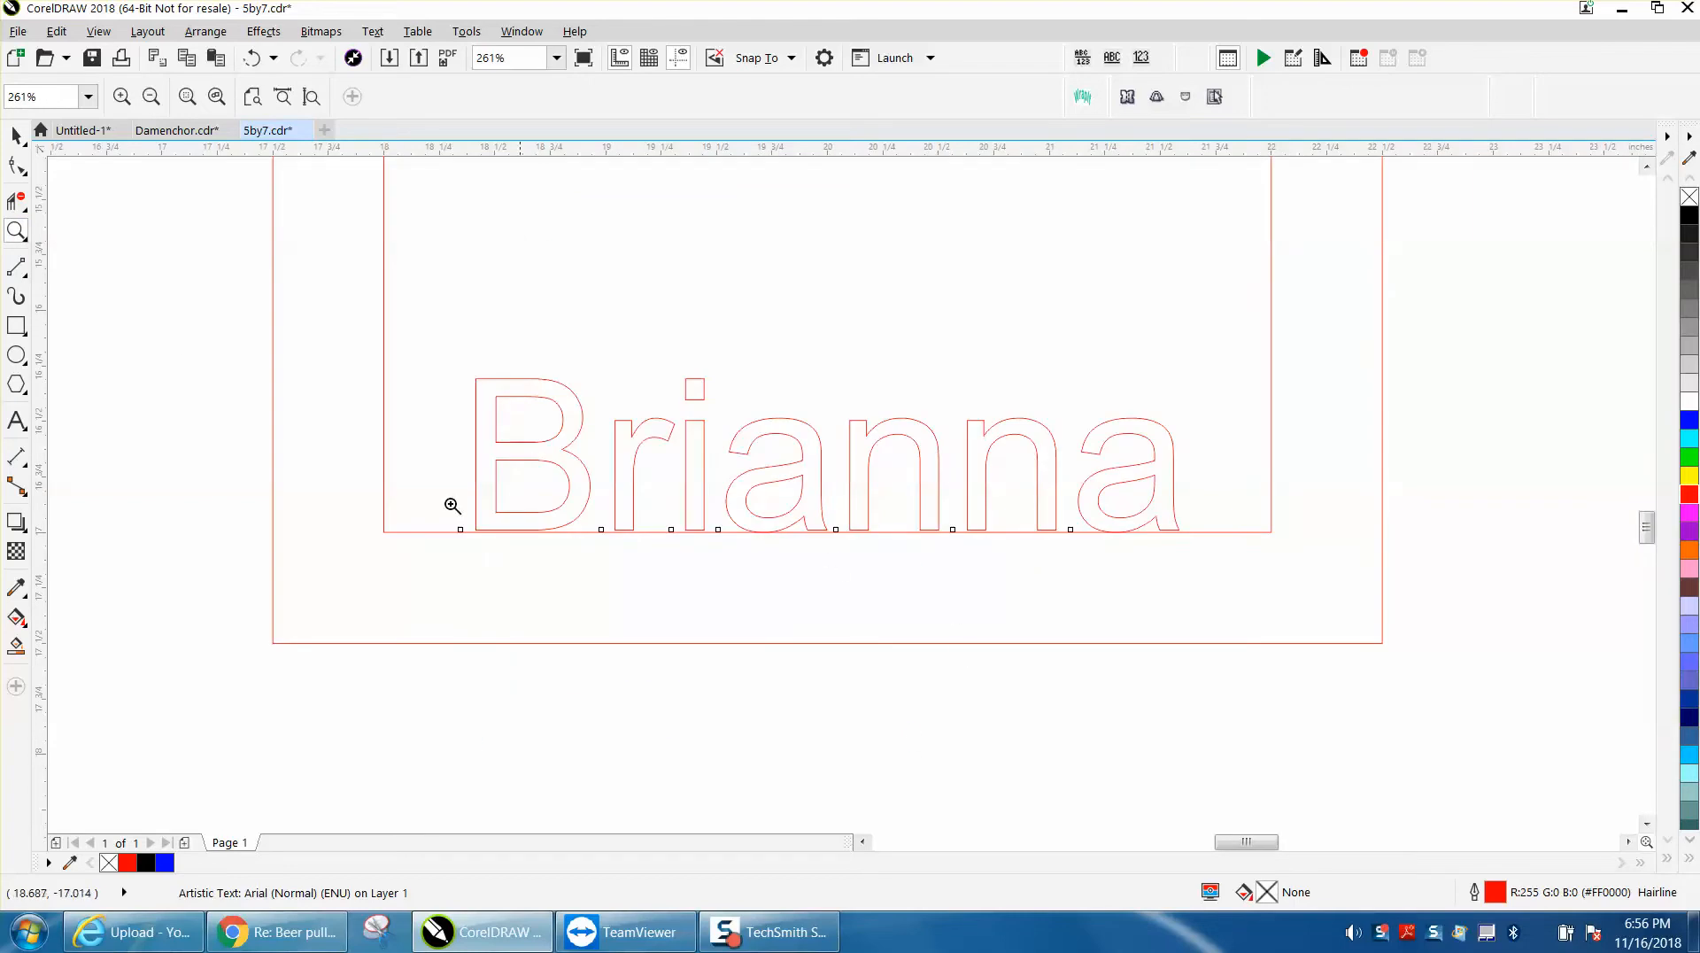
{"action": "left_click", "coordinate": [16, 134]}
{"action": "left_click", "coordinate": [204, 236]}
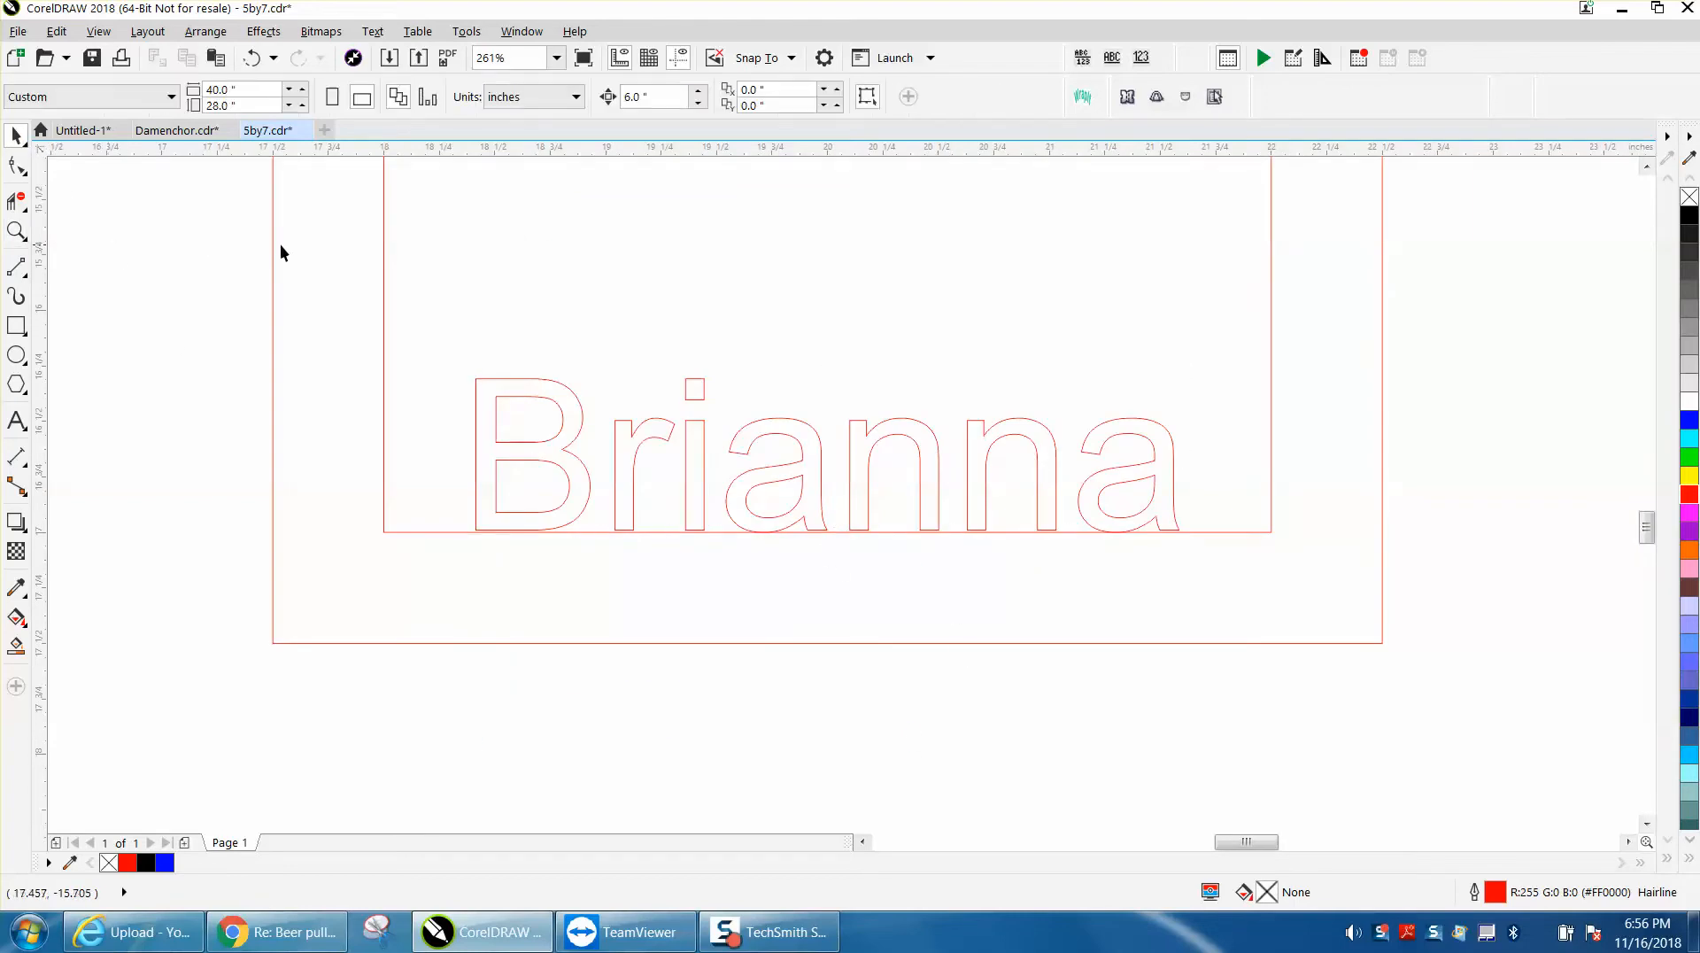
{"action": "left_click", "coordinate": [655, 96]}
{"action": "type", "text": ".001"}
{"action": "left_click_drag", "start_coordinate": [206, 282], "coordinate": [1286, 611]}
{"action": "key", "text": "Down"}
{"action": "key", "text": "Down"}
{"action": "key", "text": "Down"}
{"action": "key", "text": "Down"}
{"action": "key", "text": "Down"}
{"action": "key", "text": "Down"}
{"action": "key", "text": "Down"}
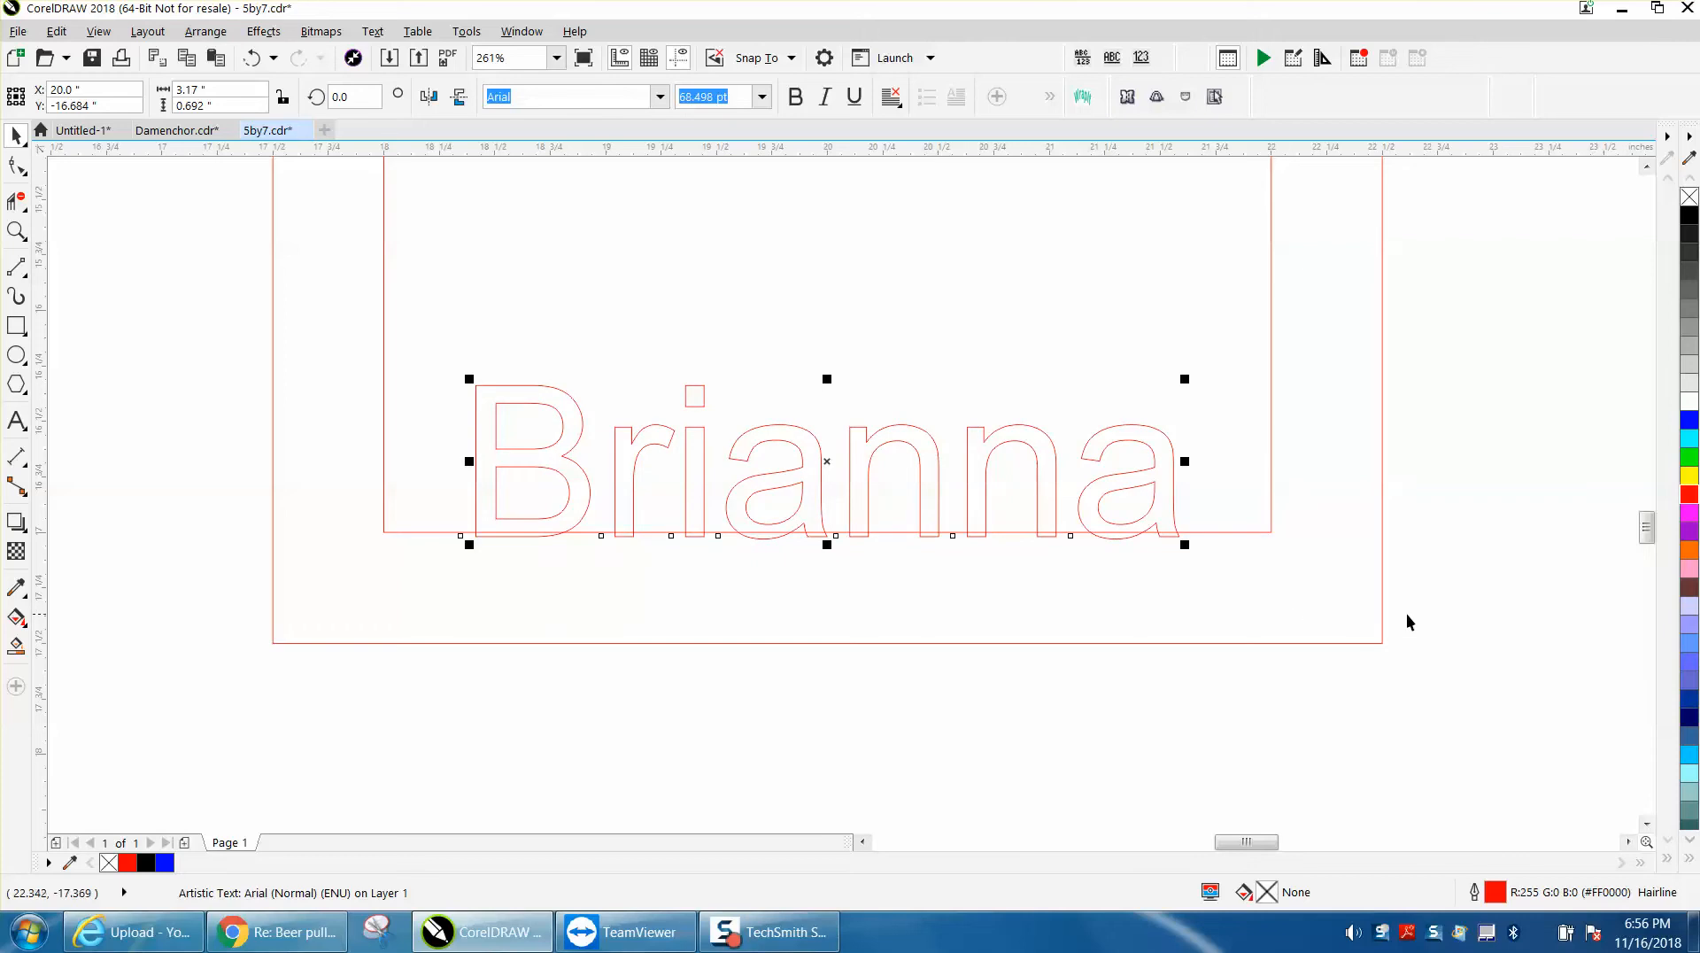
{"action": "left_click", "coordinate": [1436, 617]}
- Set the nudge distance to 8 inches and move the frame's outer rectangle one nudge to the left
{"action": "scroll", "coordinate": [1437, 609], "scroll_direction": "down", "scroll_amount": 3}
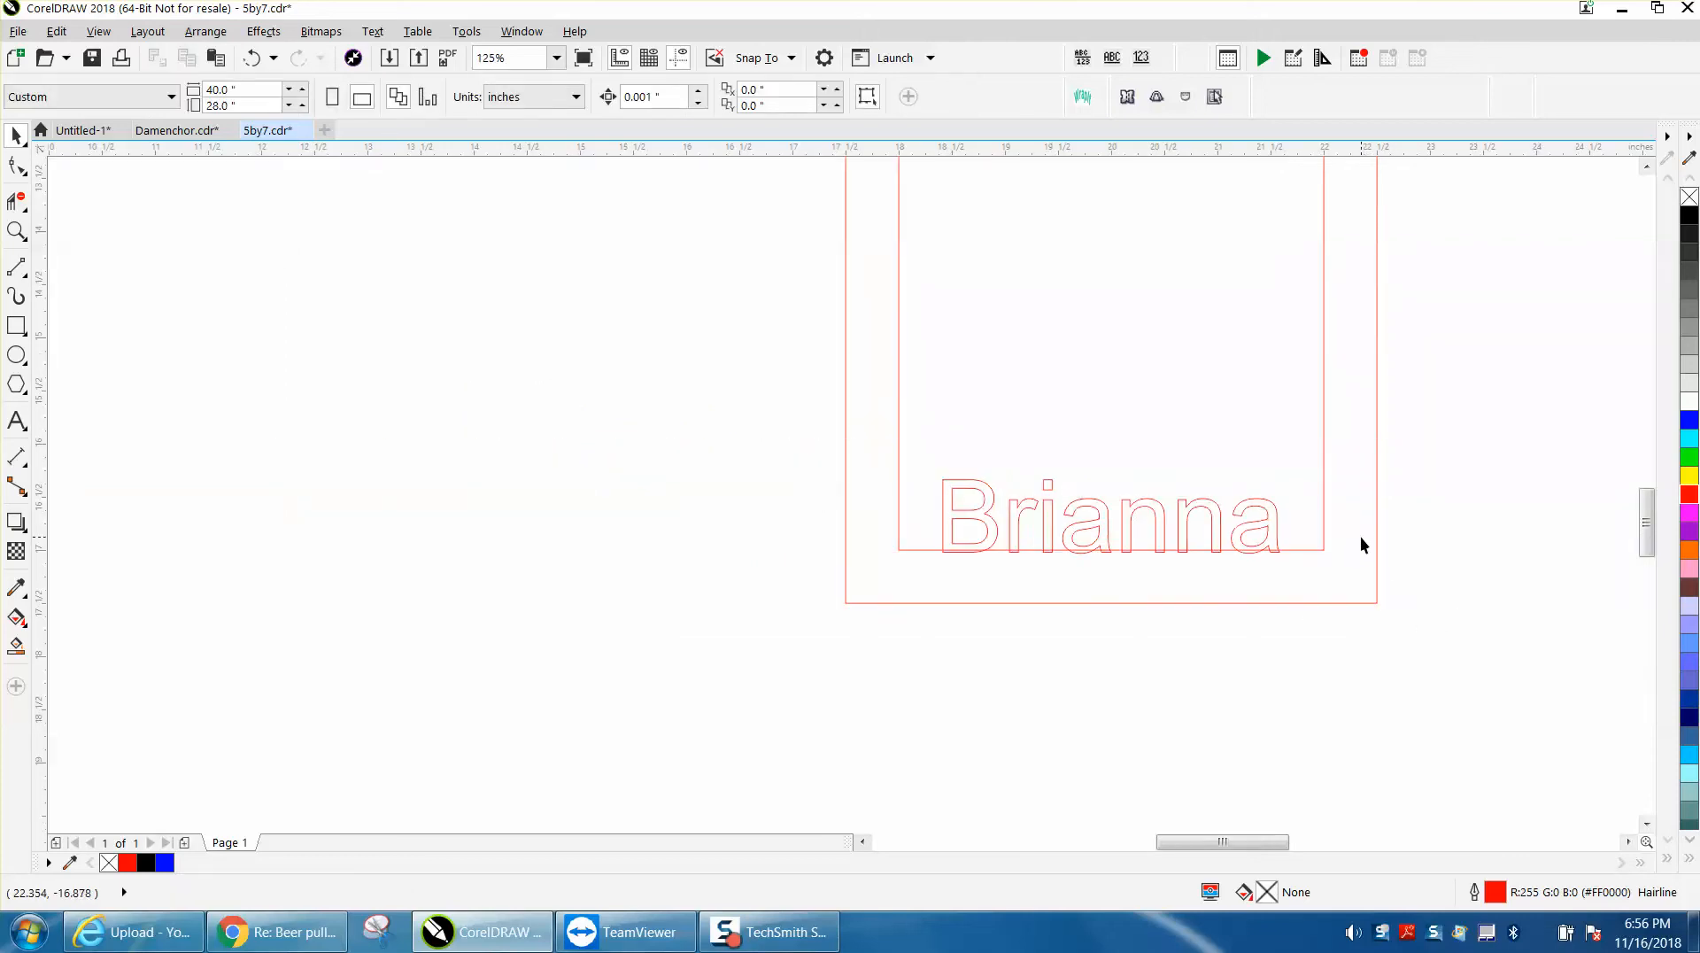
{"action": "scroll", "coordinate": [1367, 529], "scroll_direction": "down", "scroll_amount": 2}
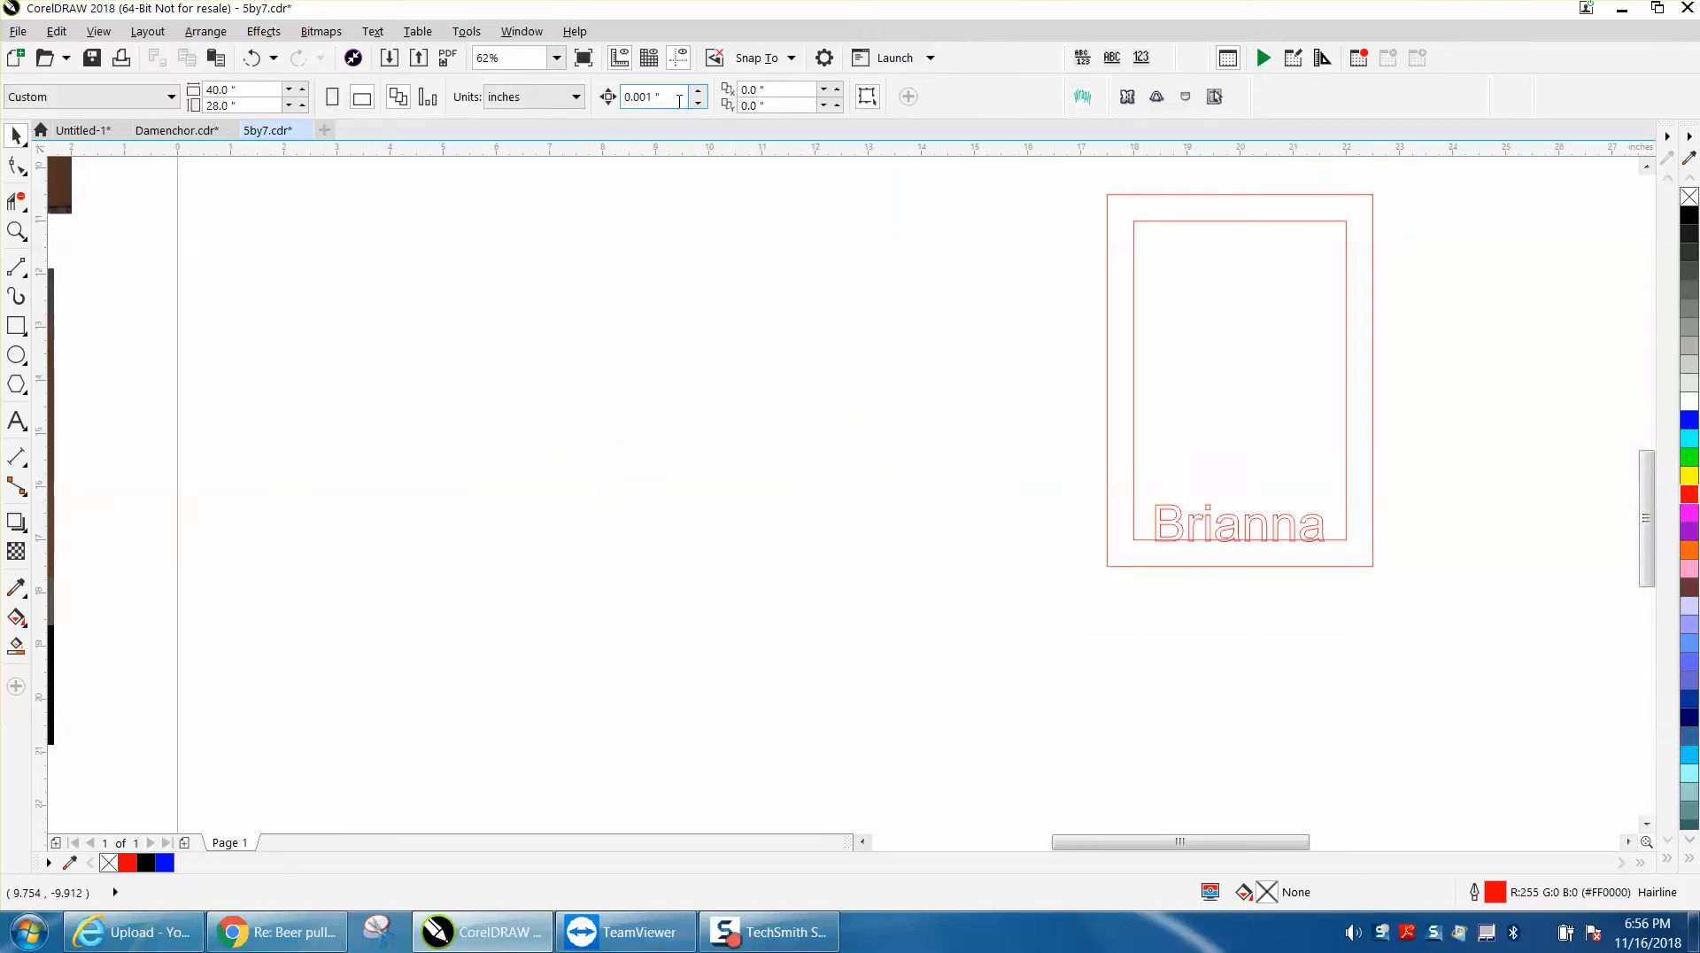
{"action": "left_click", "coordinate": [1107, 227]}
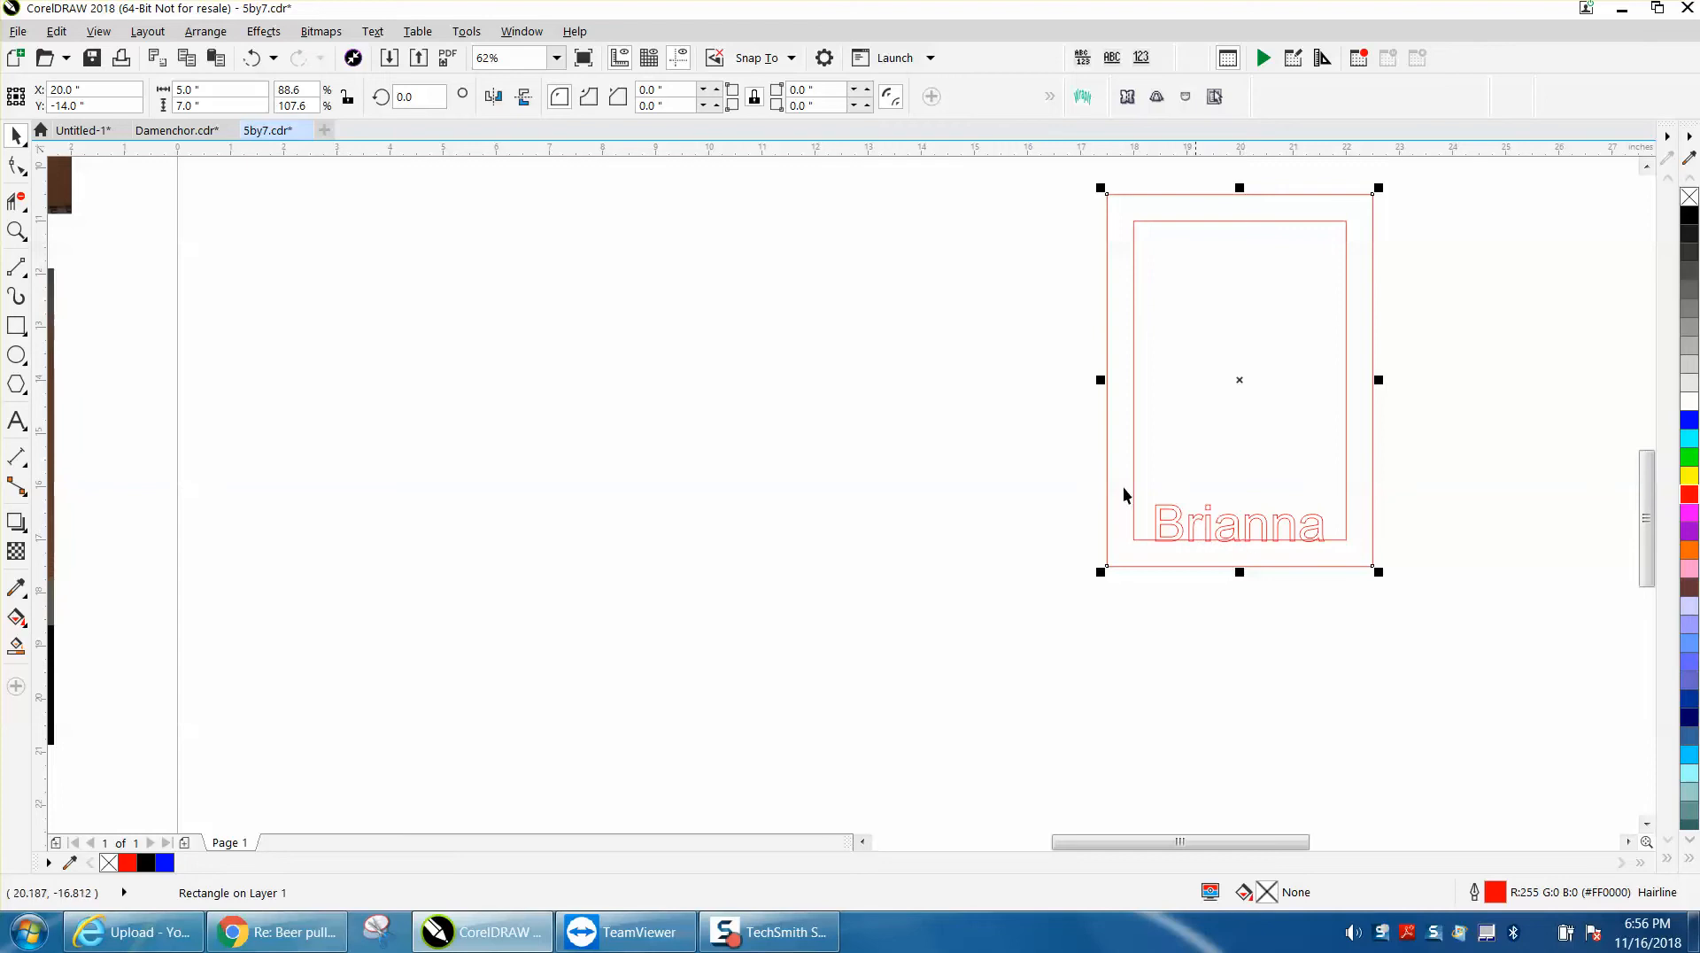
{"action": "left_click", "coordinate": [621, 193]}
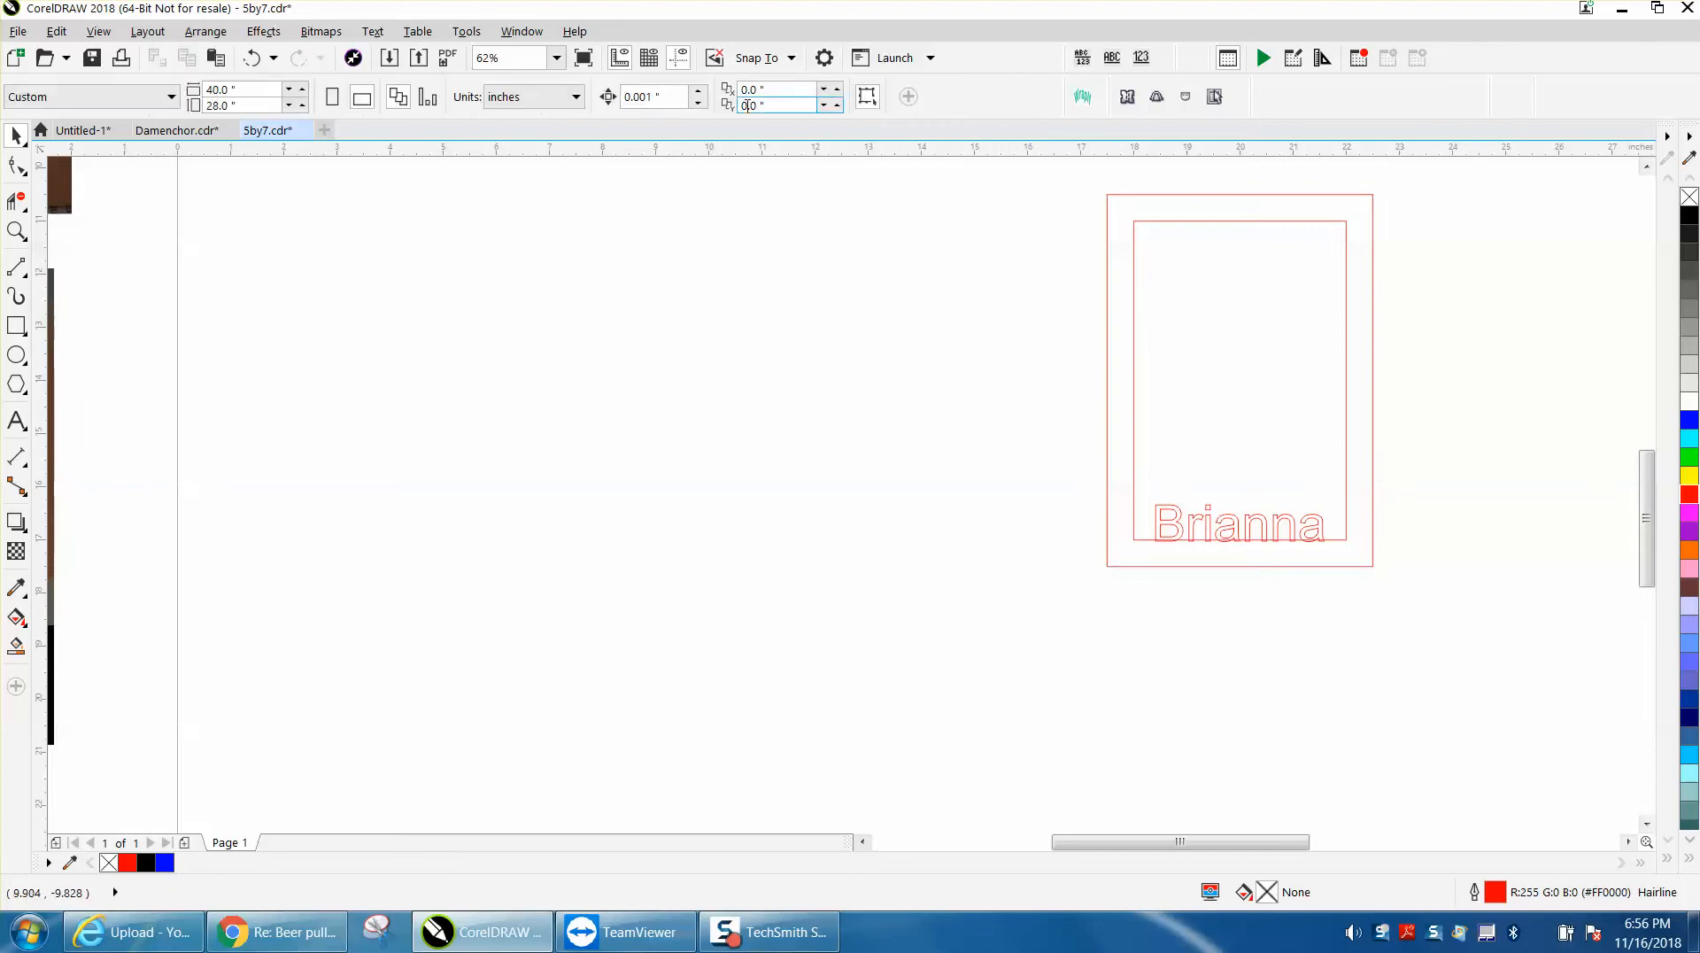
{"action": "left_click", "coordinate": [674, 97]}
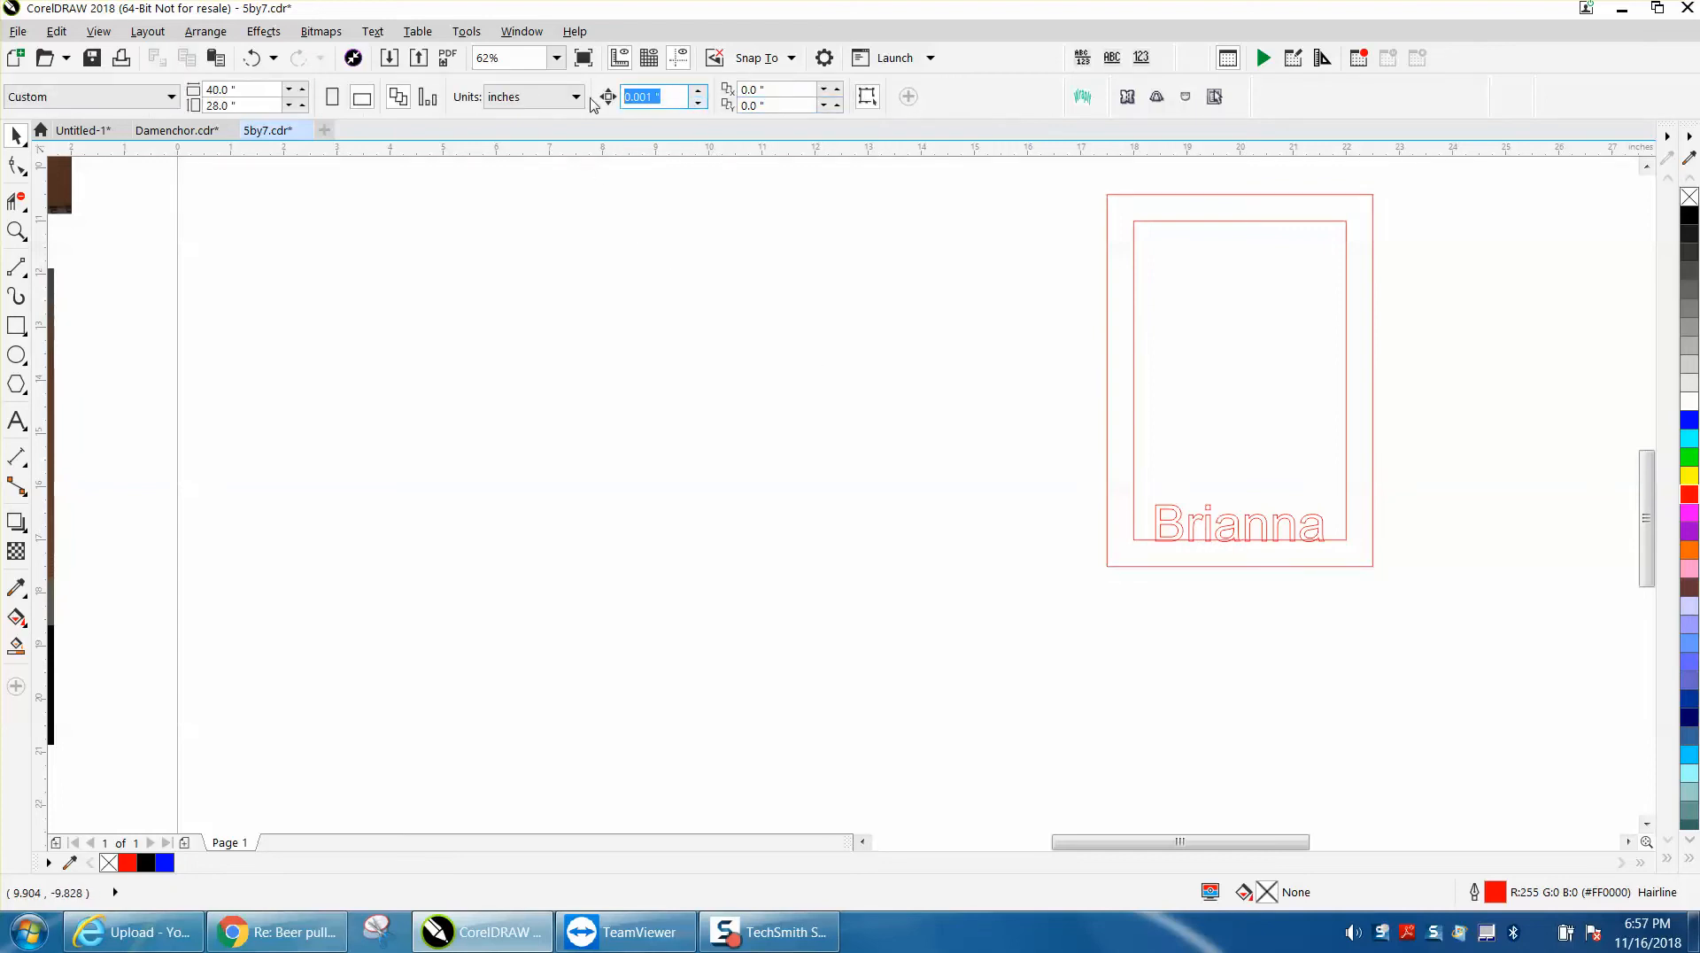
{"action": "type", "text": "8"}
{"action": "key", "text": "Return"}
{"action": "left_click", "coordinate": [1103, 340]}
{"action": "key", "text": "Left"}
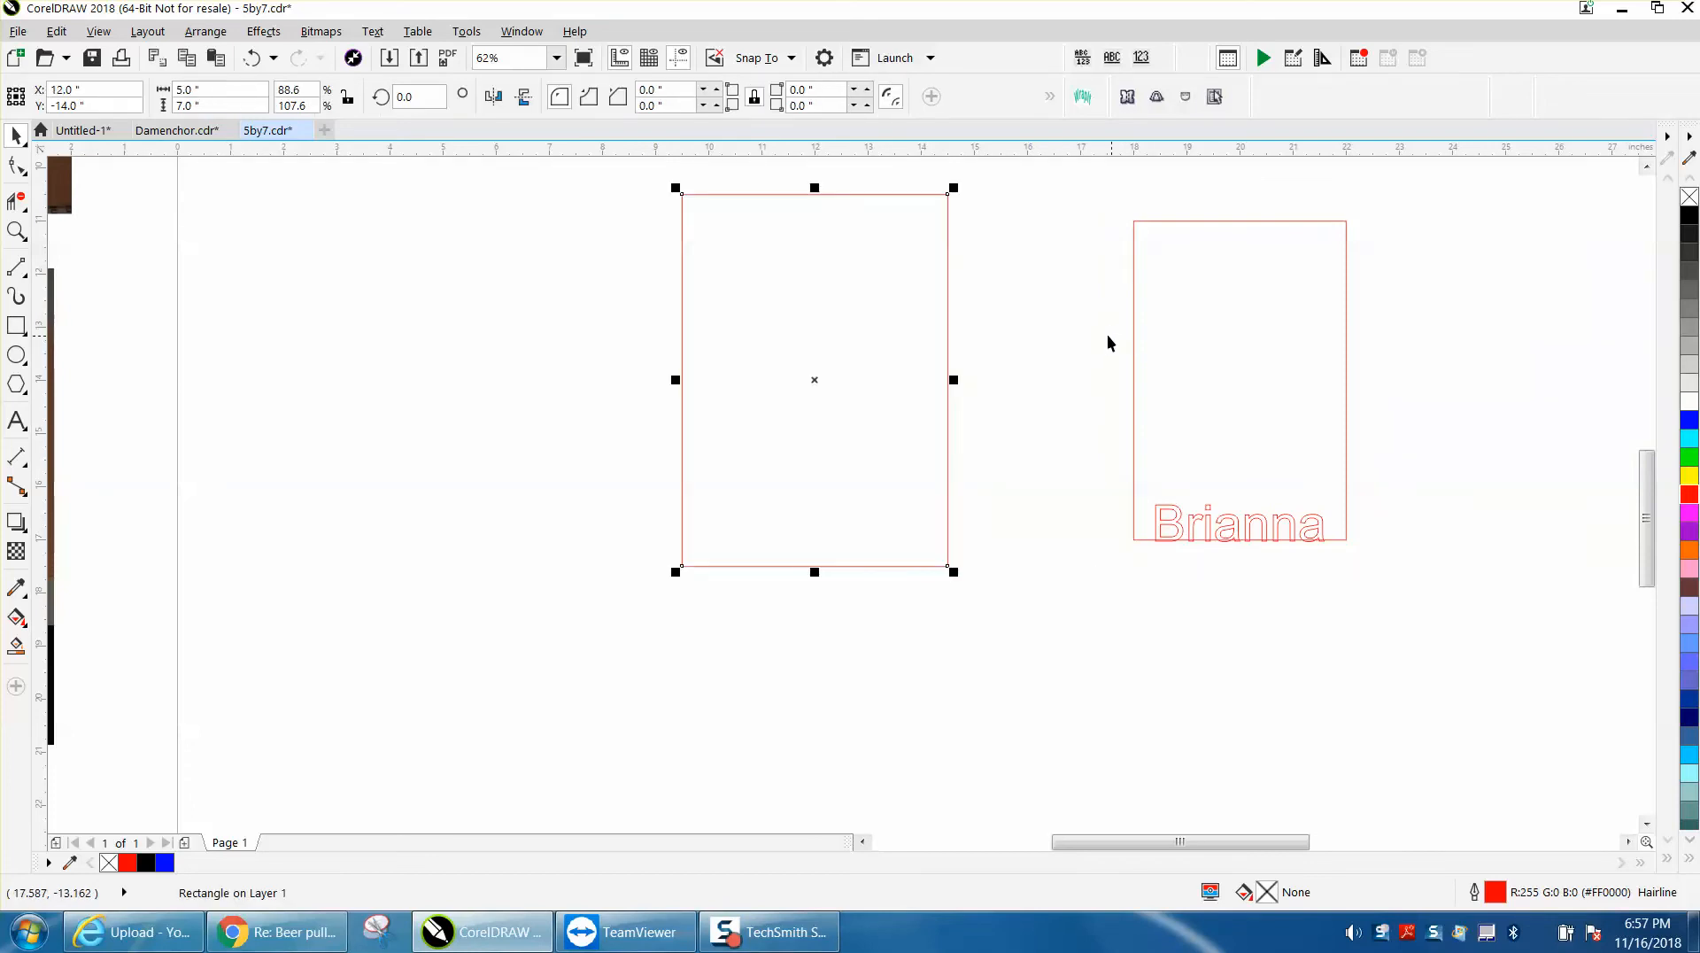
- Convert the name text over the inner rectangle to curves
{"action": "left_click", "coordinate": [16, 231]}
{"action": "left_click_drag", "start_coordinate": [1120, 221], "coordinate": [1443, 615]}
{"action": "left_click", "coordinate": [16, 134]}
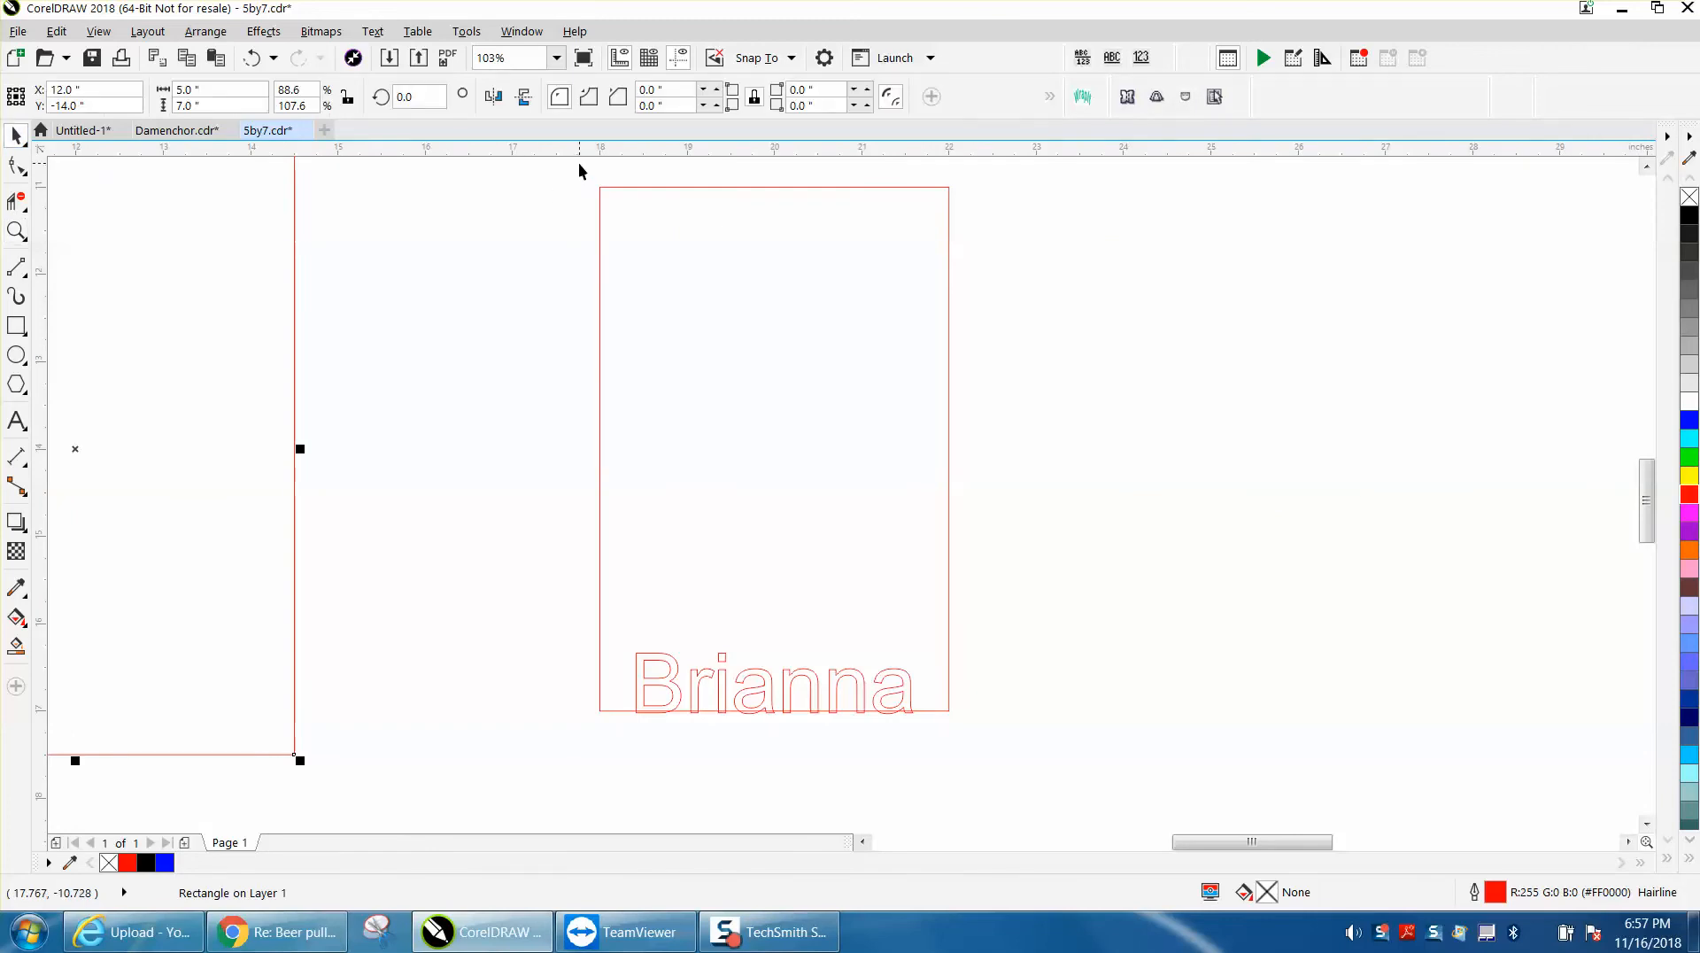
{"action": "left_click", "coordinate": [678, 668]}
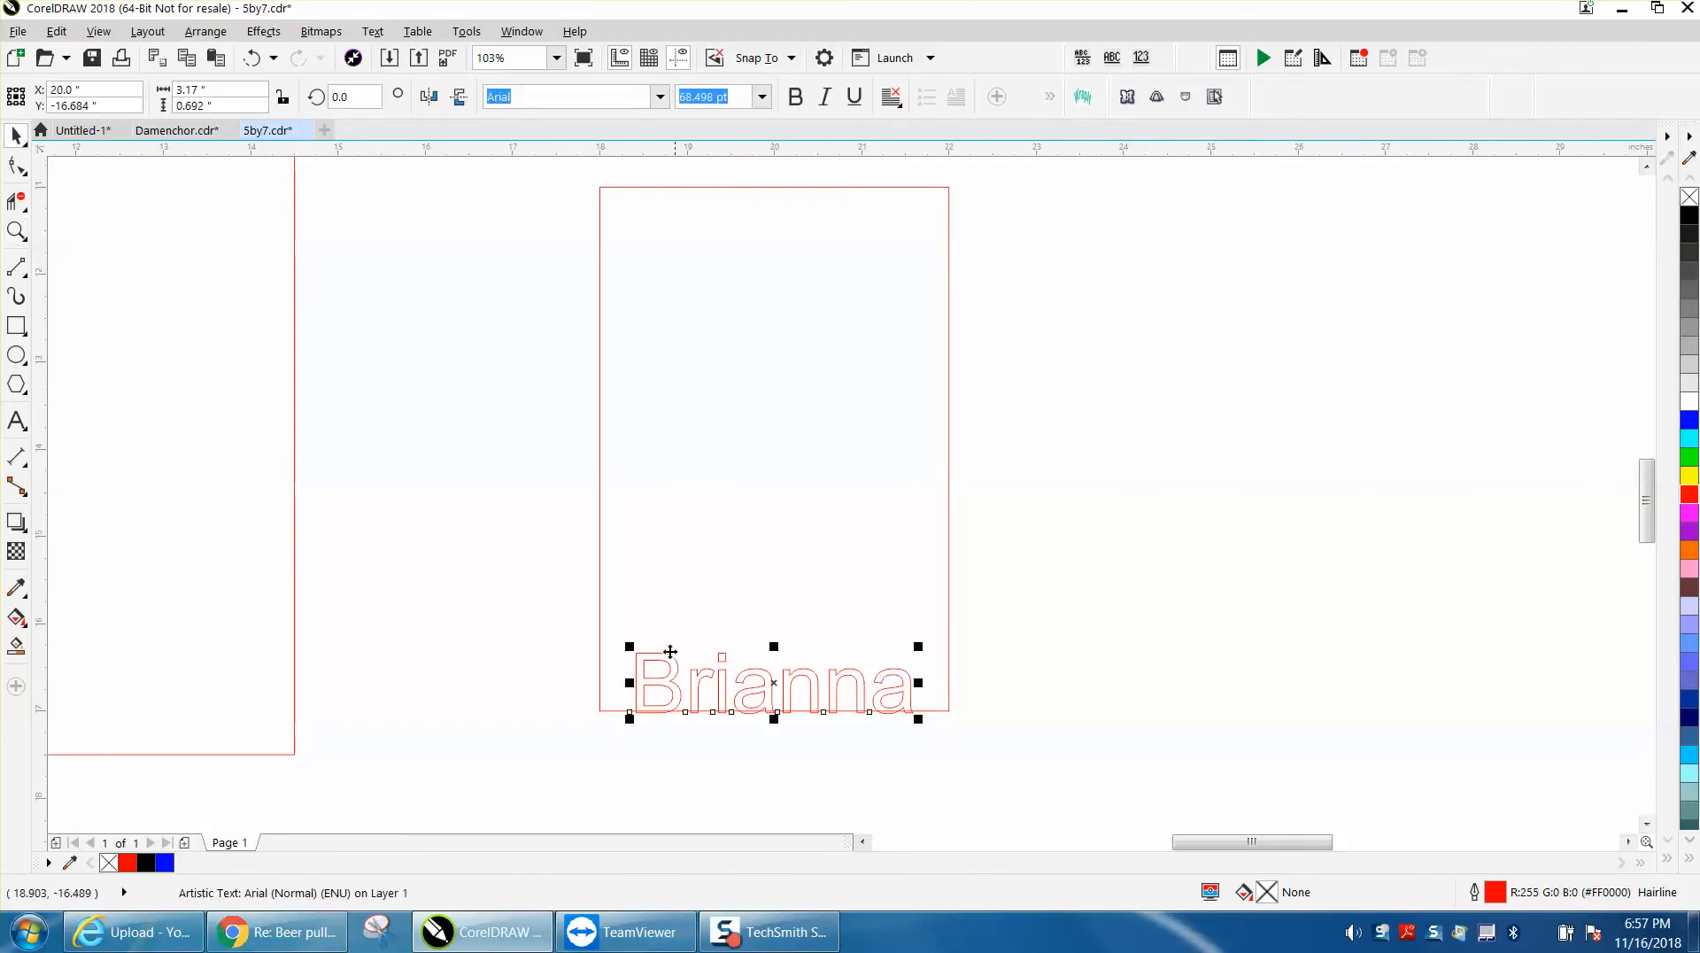
{"action": "left_click", "coordinate": [205, 31]}
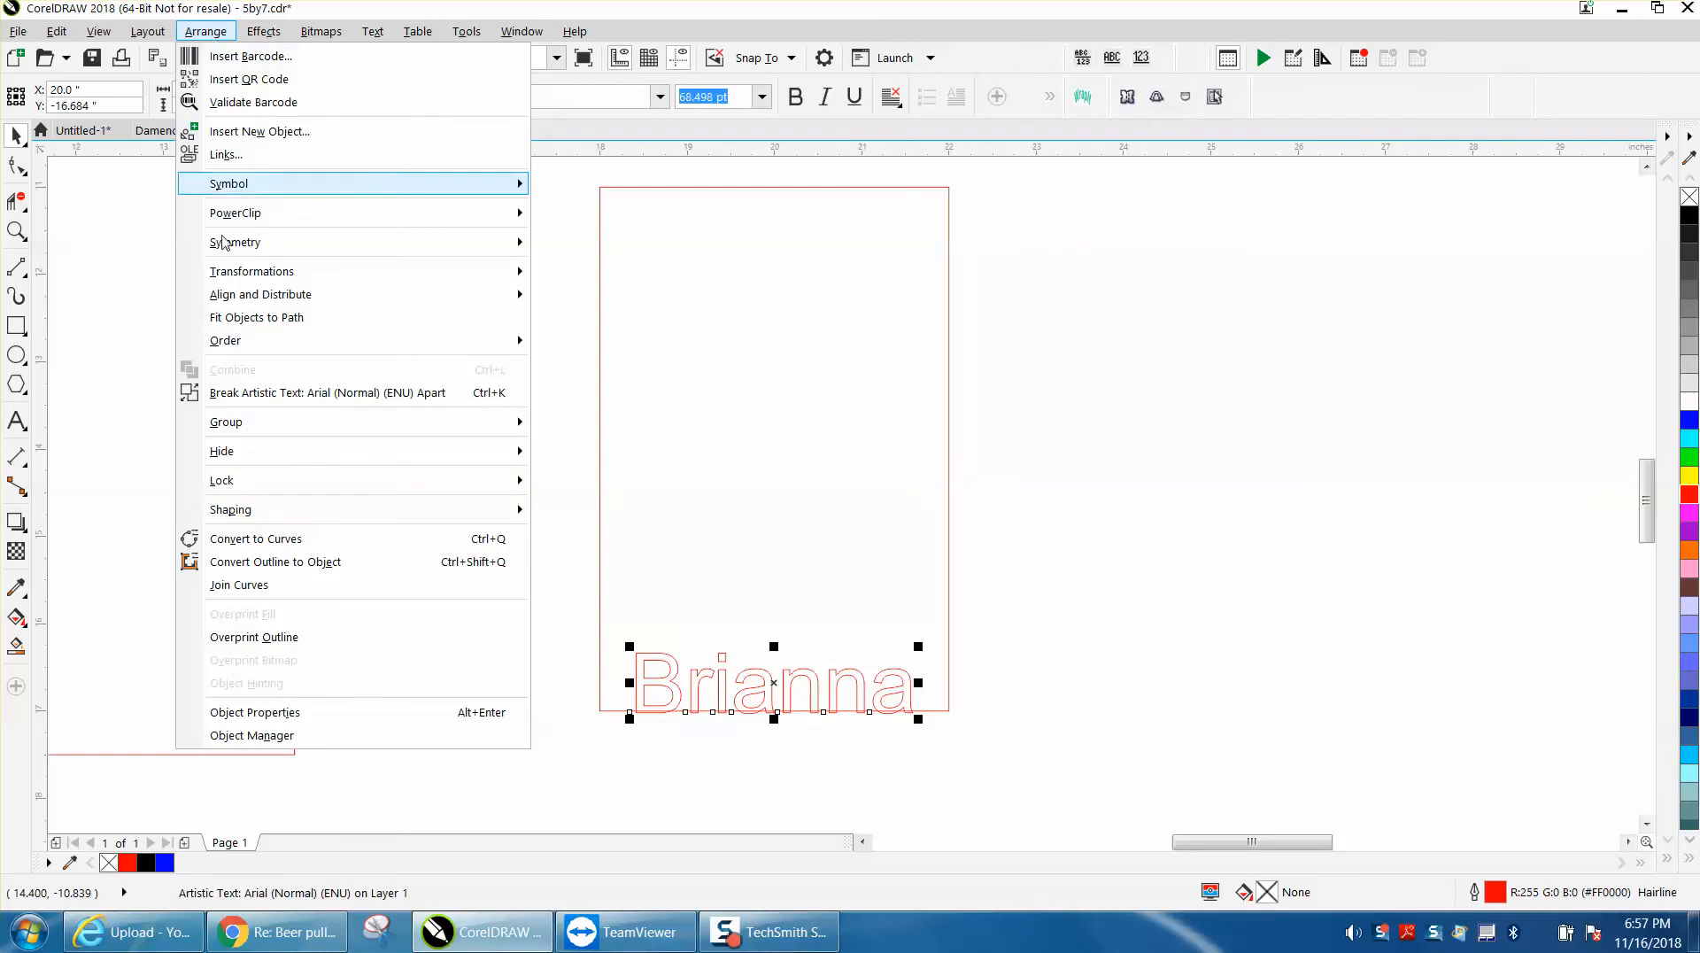
{"action": "left_click", "coordinate": [335, 538]}
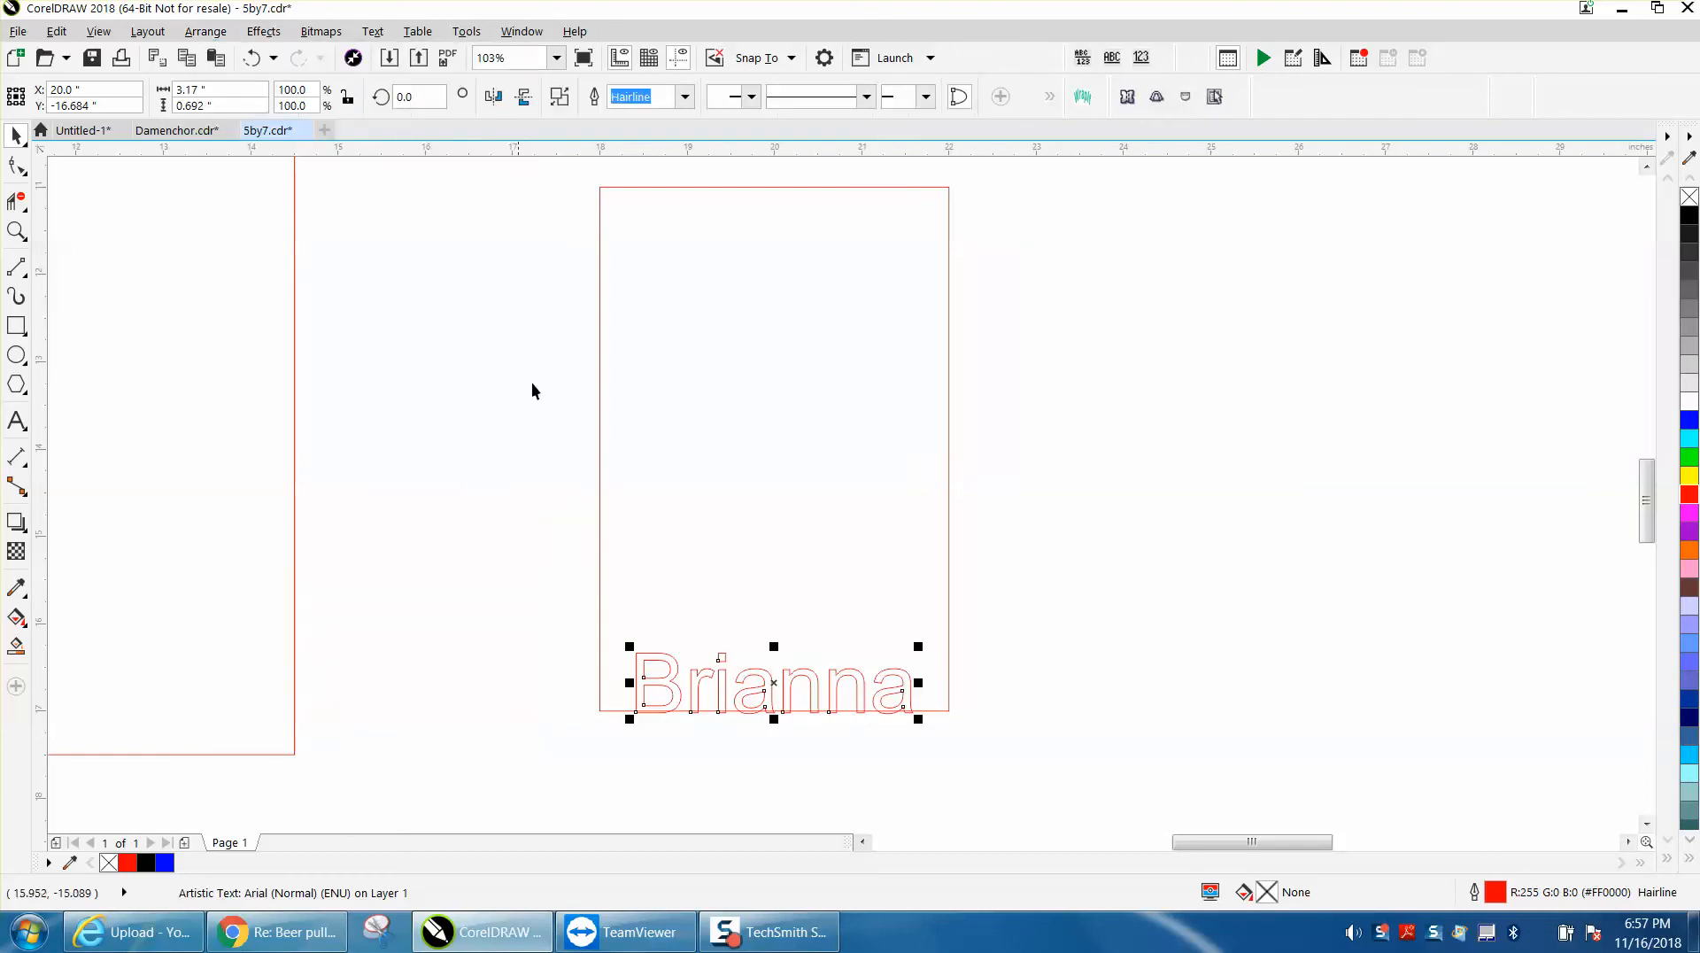
- Try Weld and Back Minus Front on the inner rectangle and the name, undoing each operation
{"action": "left_click_drag", "start_coordinate": [571, 167], "coordinate": [1013, 769]}
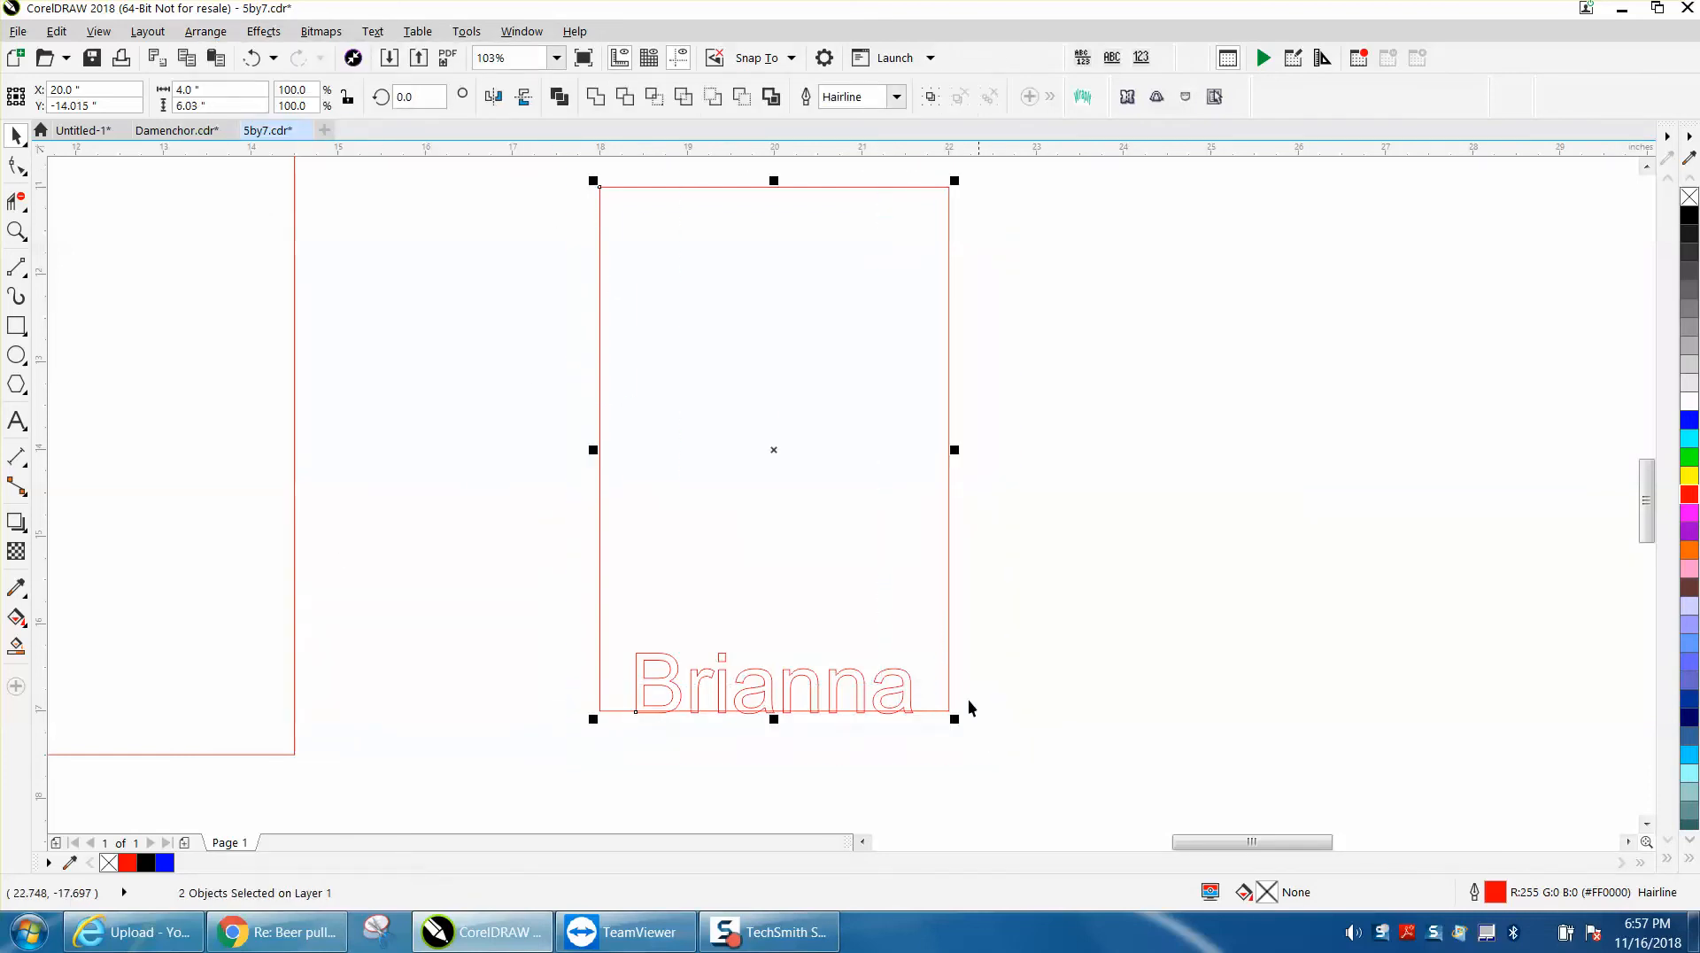
{"action": "left_click", "coordinate": [596, 97]}
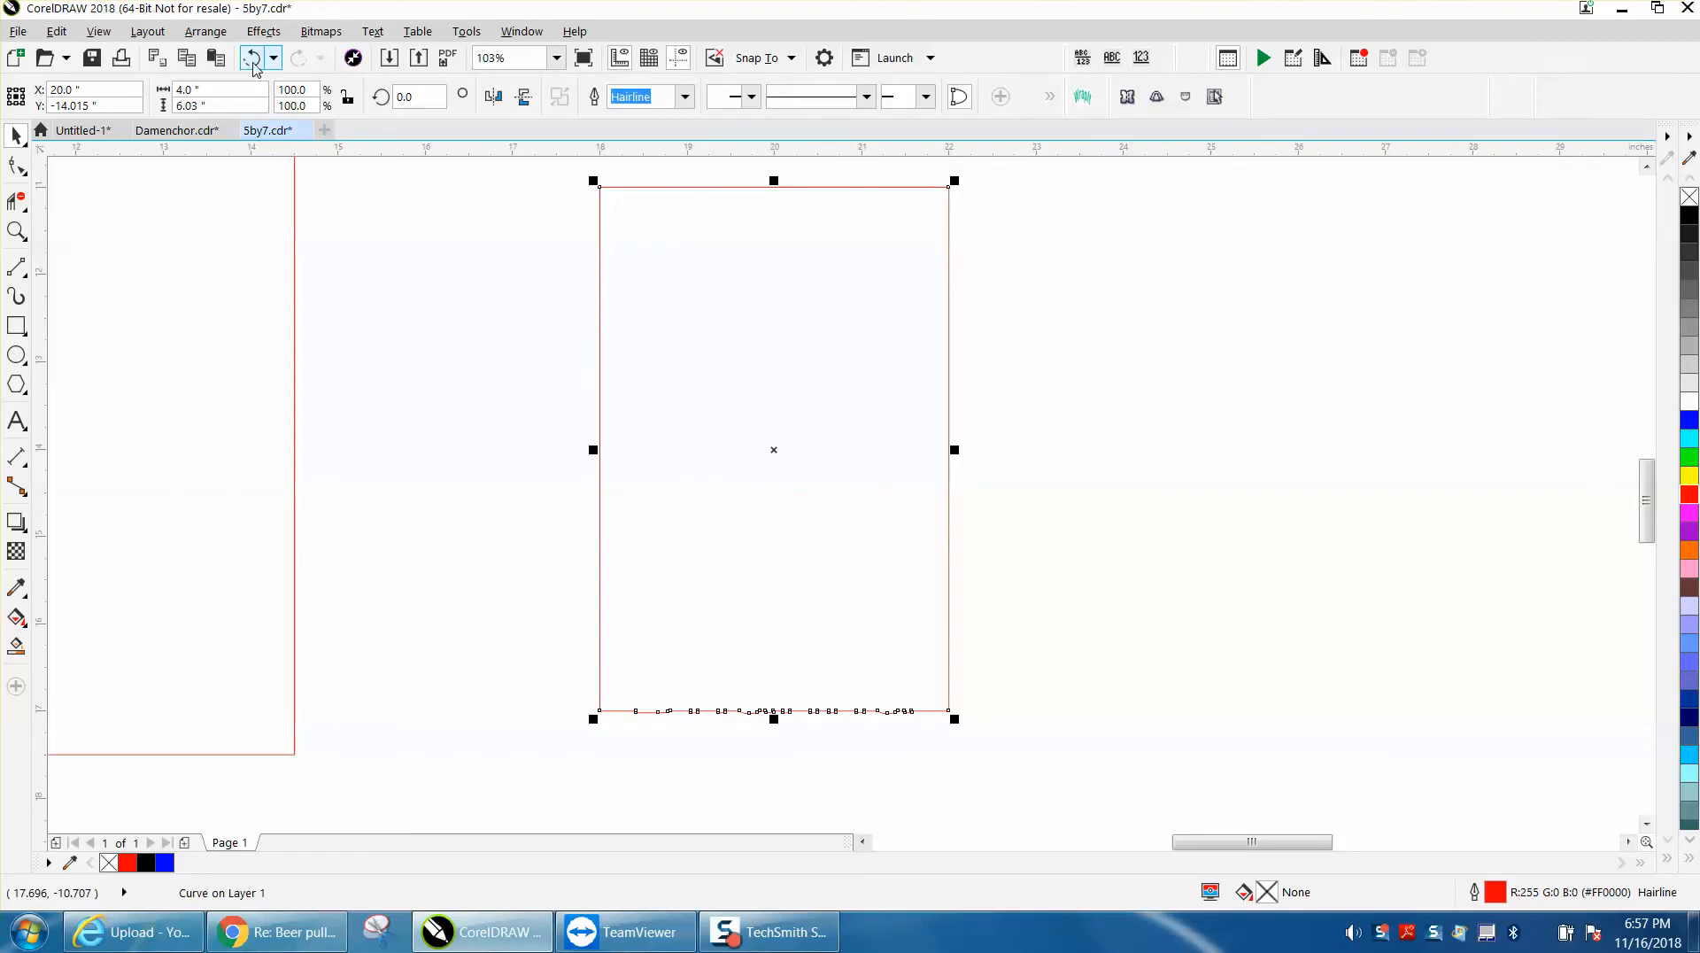
{"action": "left_click", "coordinate": [253, 64]}
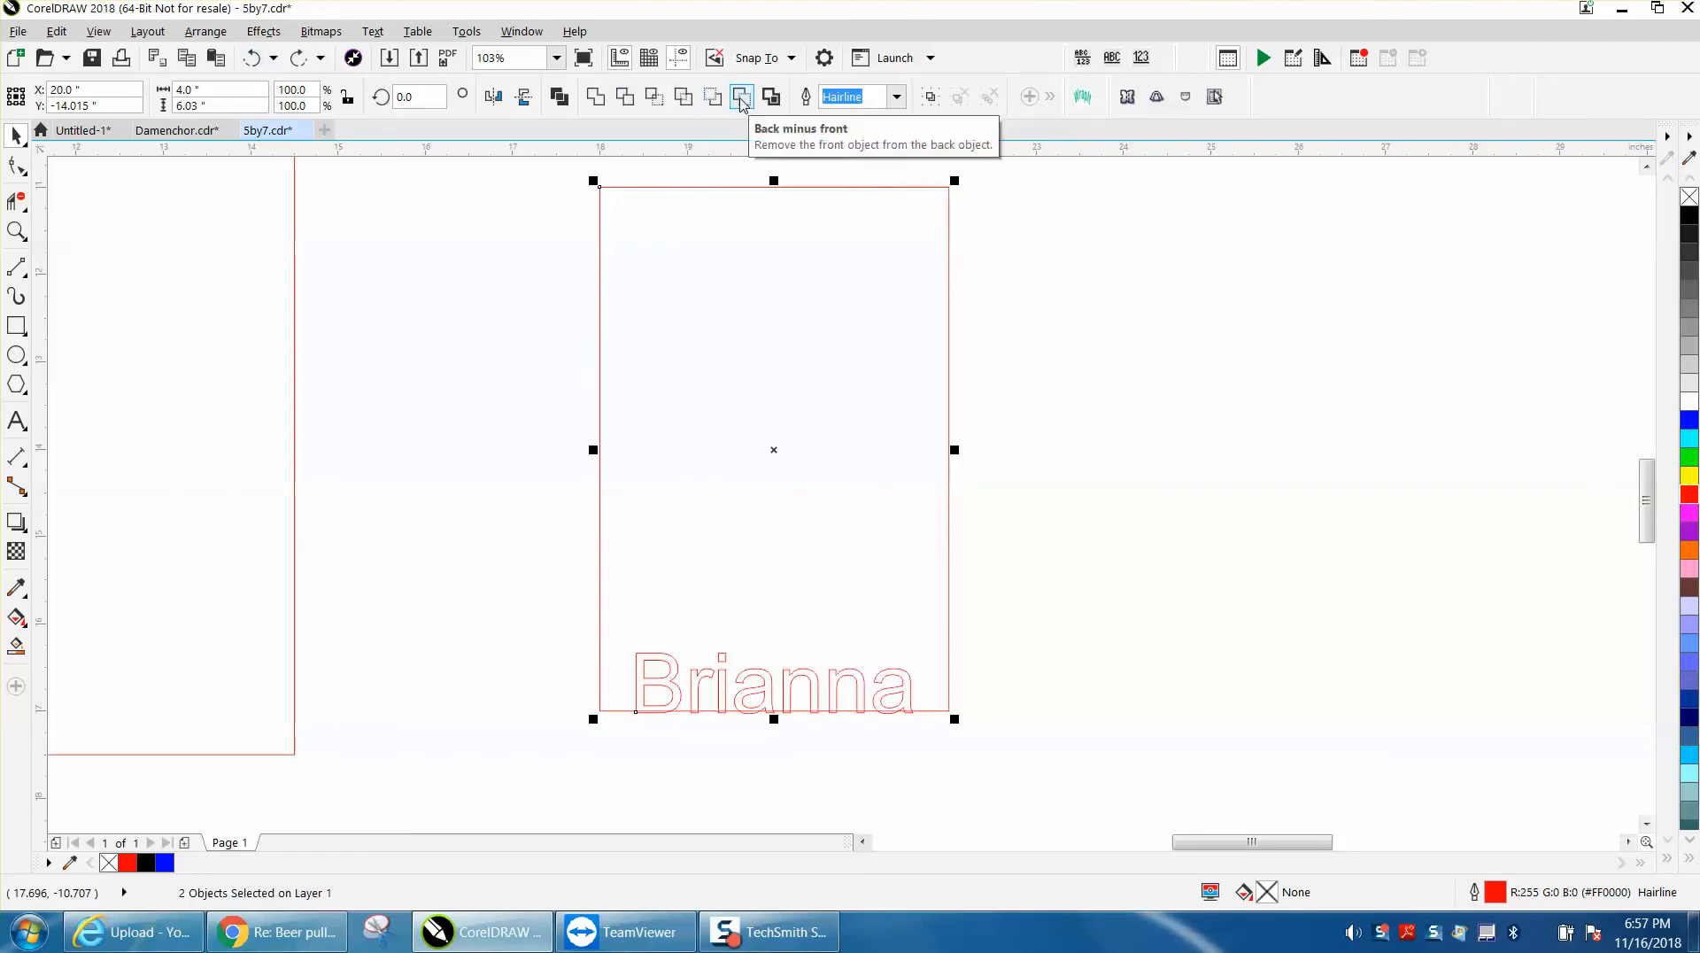
{"action": "left_click", "coordinate": [742, 97]}
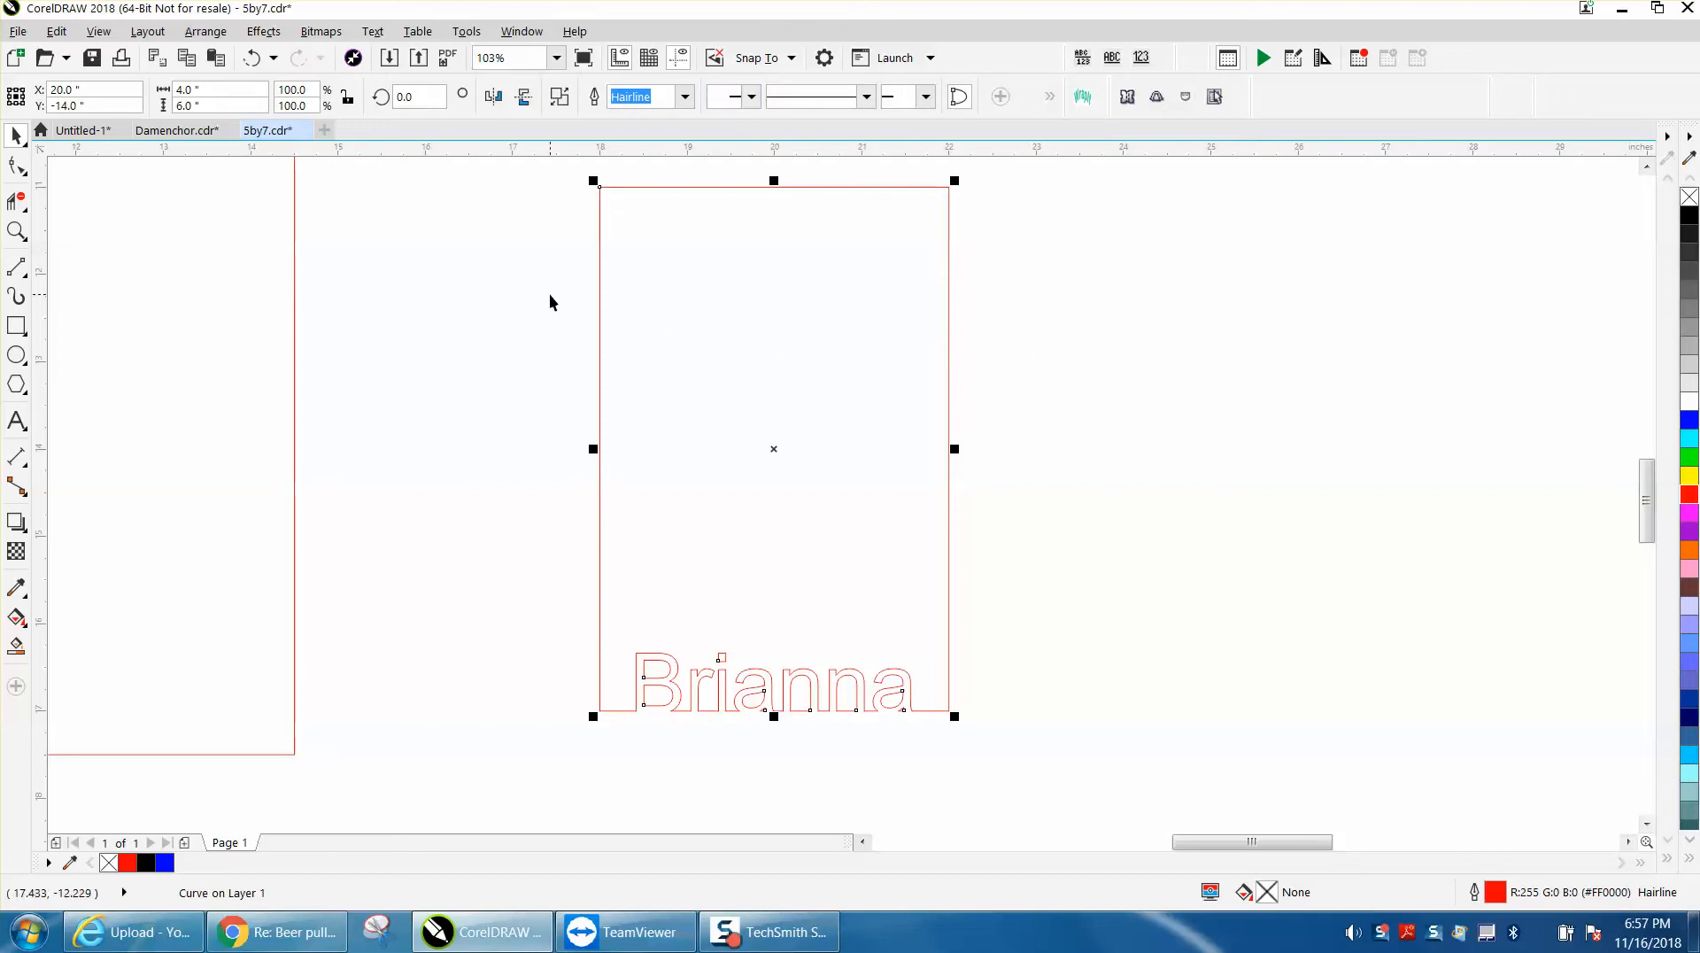
{"action": "left_click", "coordinate": [253, 57]}
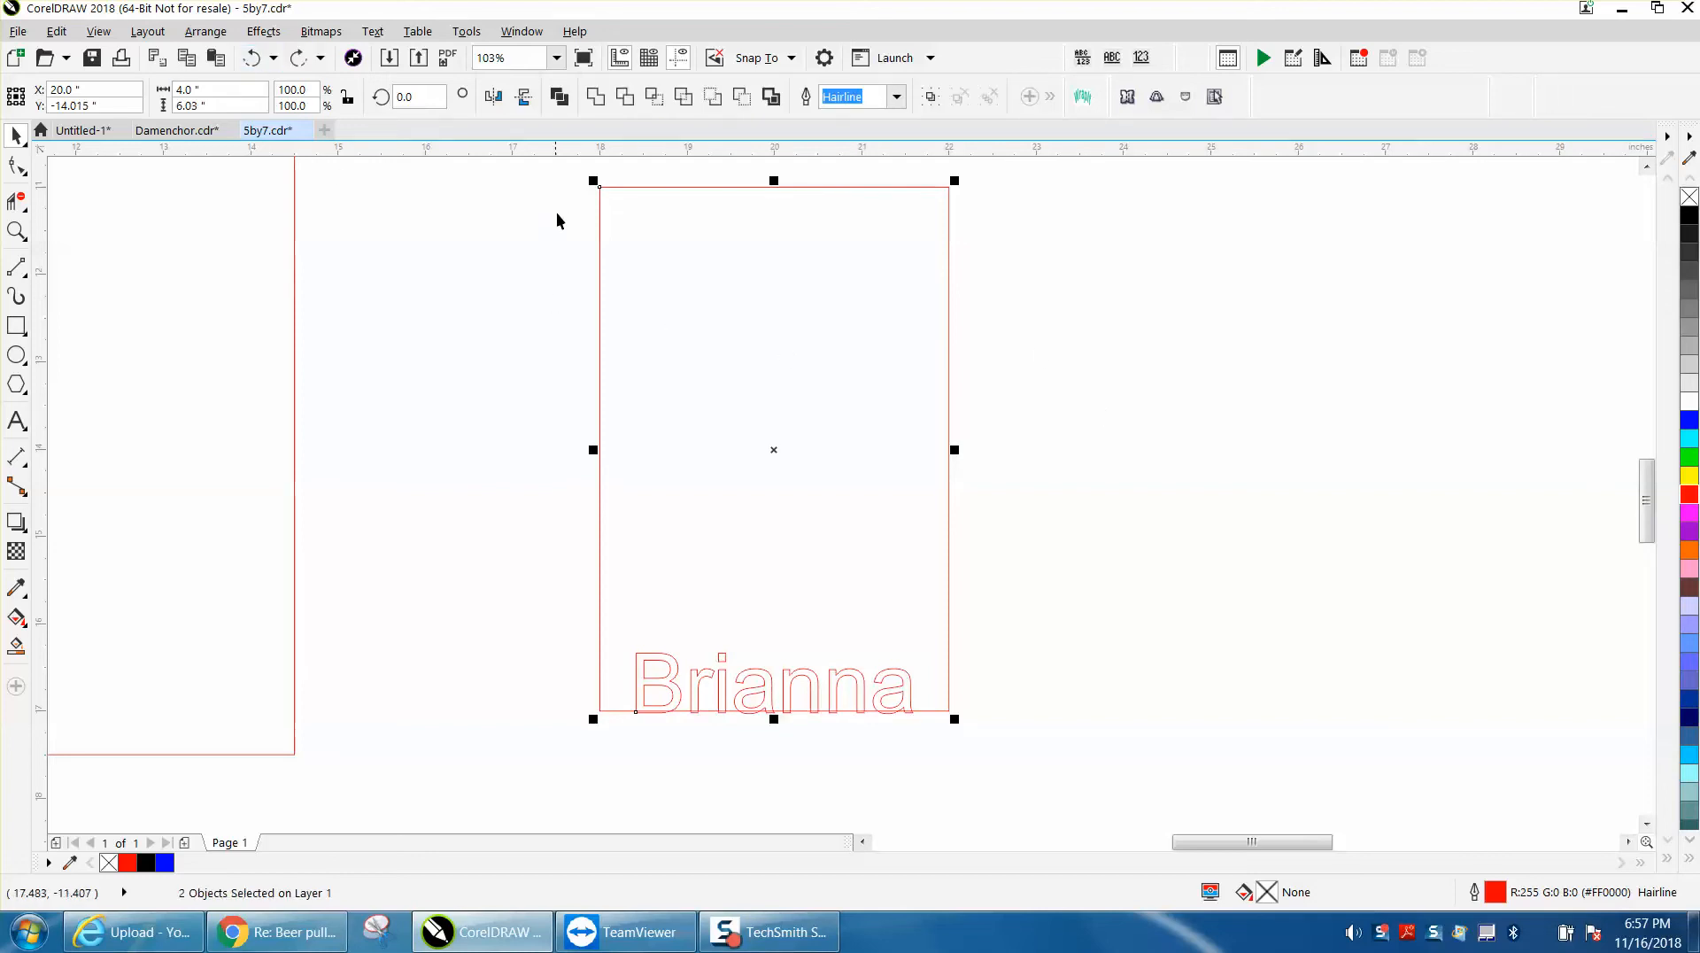
- Duplicate the inner rectangle and name 8 inches to the right, and cut the name from the original rectangle with Back Minus Front
{"action": "left_click_drag", "start_coordinate": [561, 171], "coordinate": [901, 673]}
{"action": "left_click_drag", "start_coordinate": [1062, 786], "coordinate": [1064, 786]}
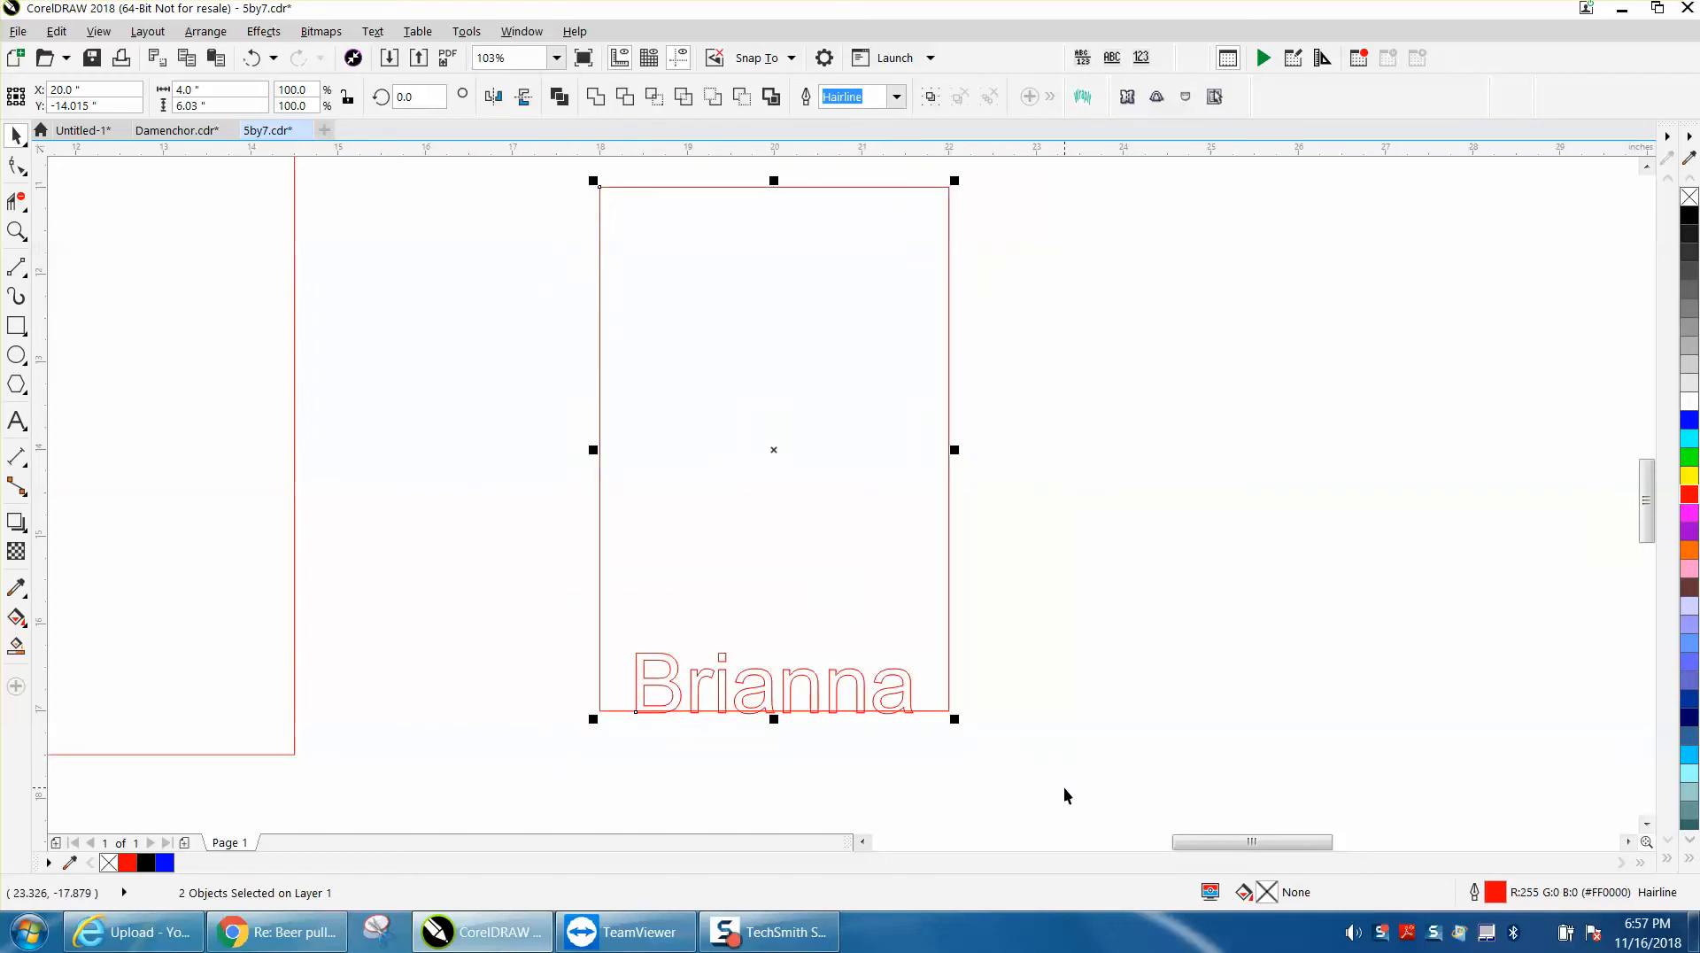
{"action": "key", "text": "ctrl+d"}
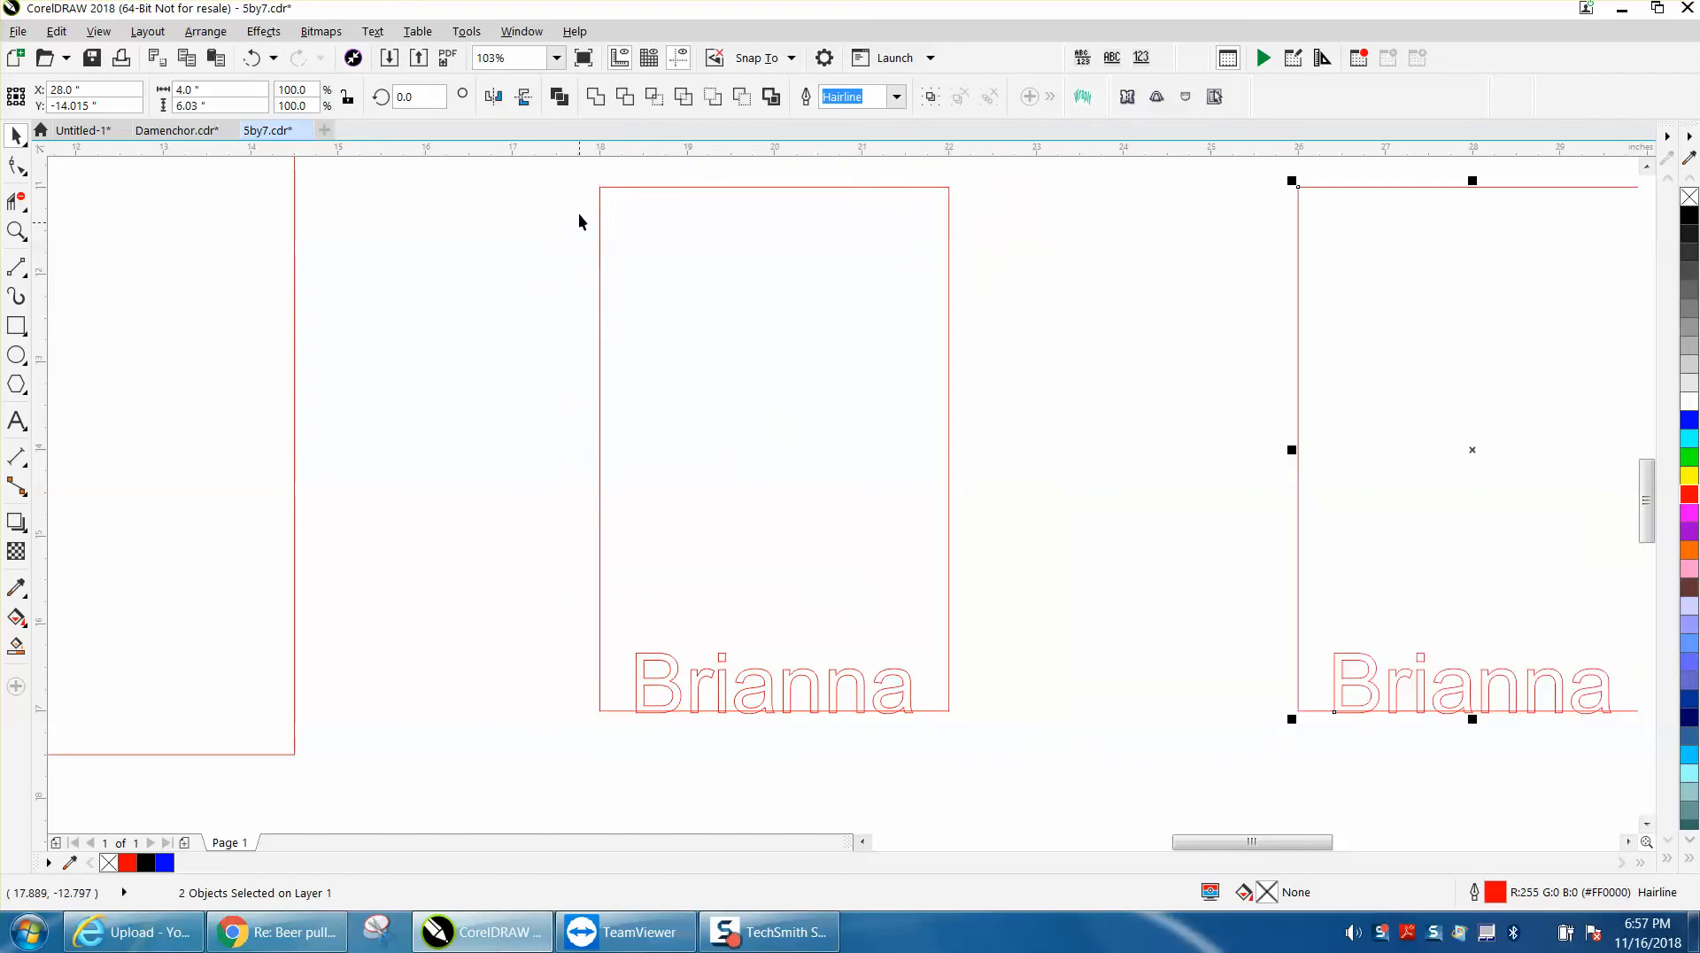
{"action": "left_click_drag", "start_coordinate": [577, 162], "coordinate": [1052, 778]}
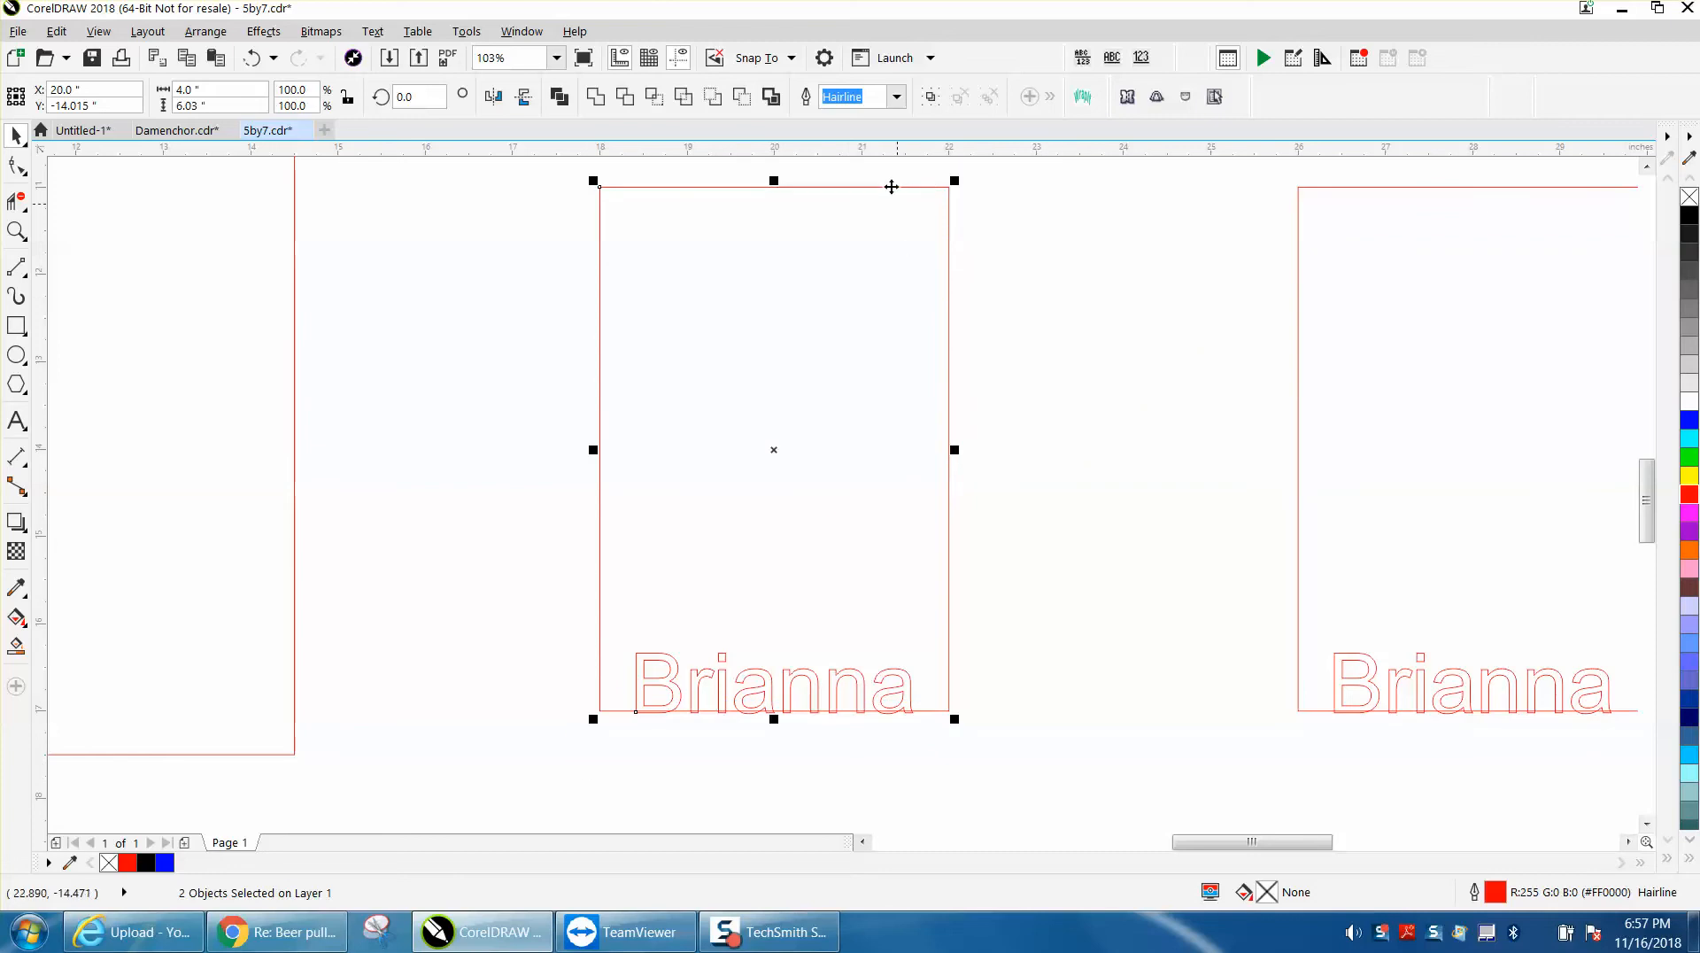
{"action": "left_click", "coordinate": [742, 96]}
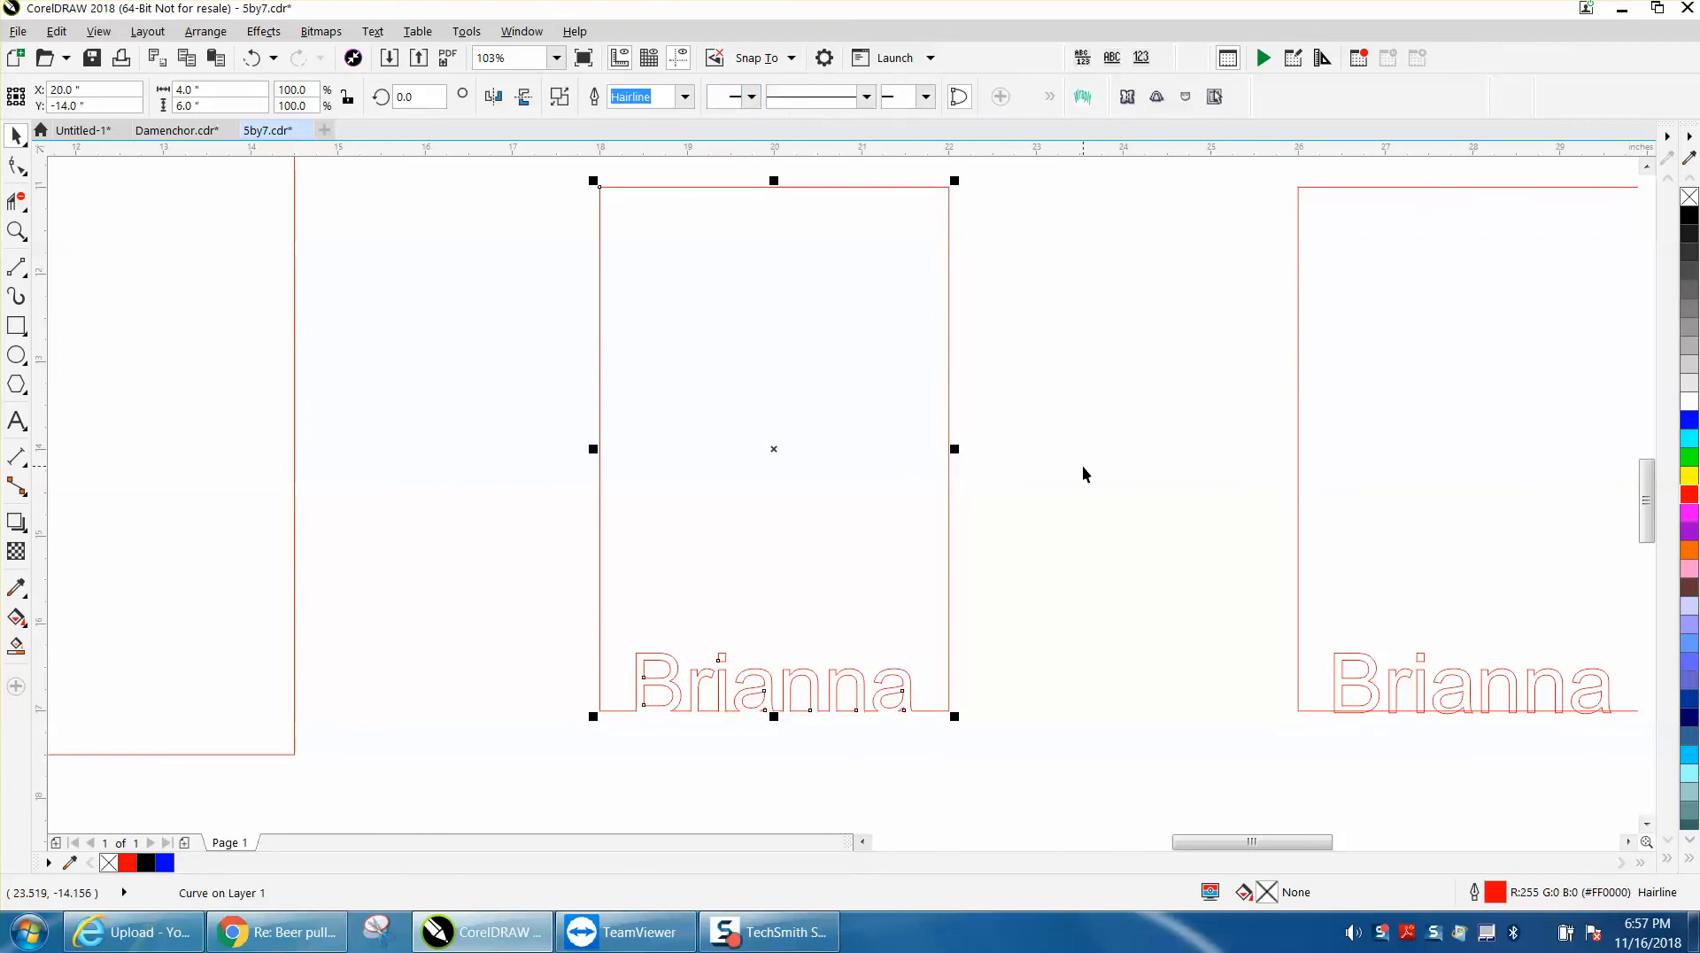
- Remove all the letter outlines above the bottom edge of the duplicated rectangle with Virtual Segment Delete
{"action": "scroll", "coordinate": [1081, 473], "scroll_direction": "down", "scroll_amount": 2}
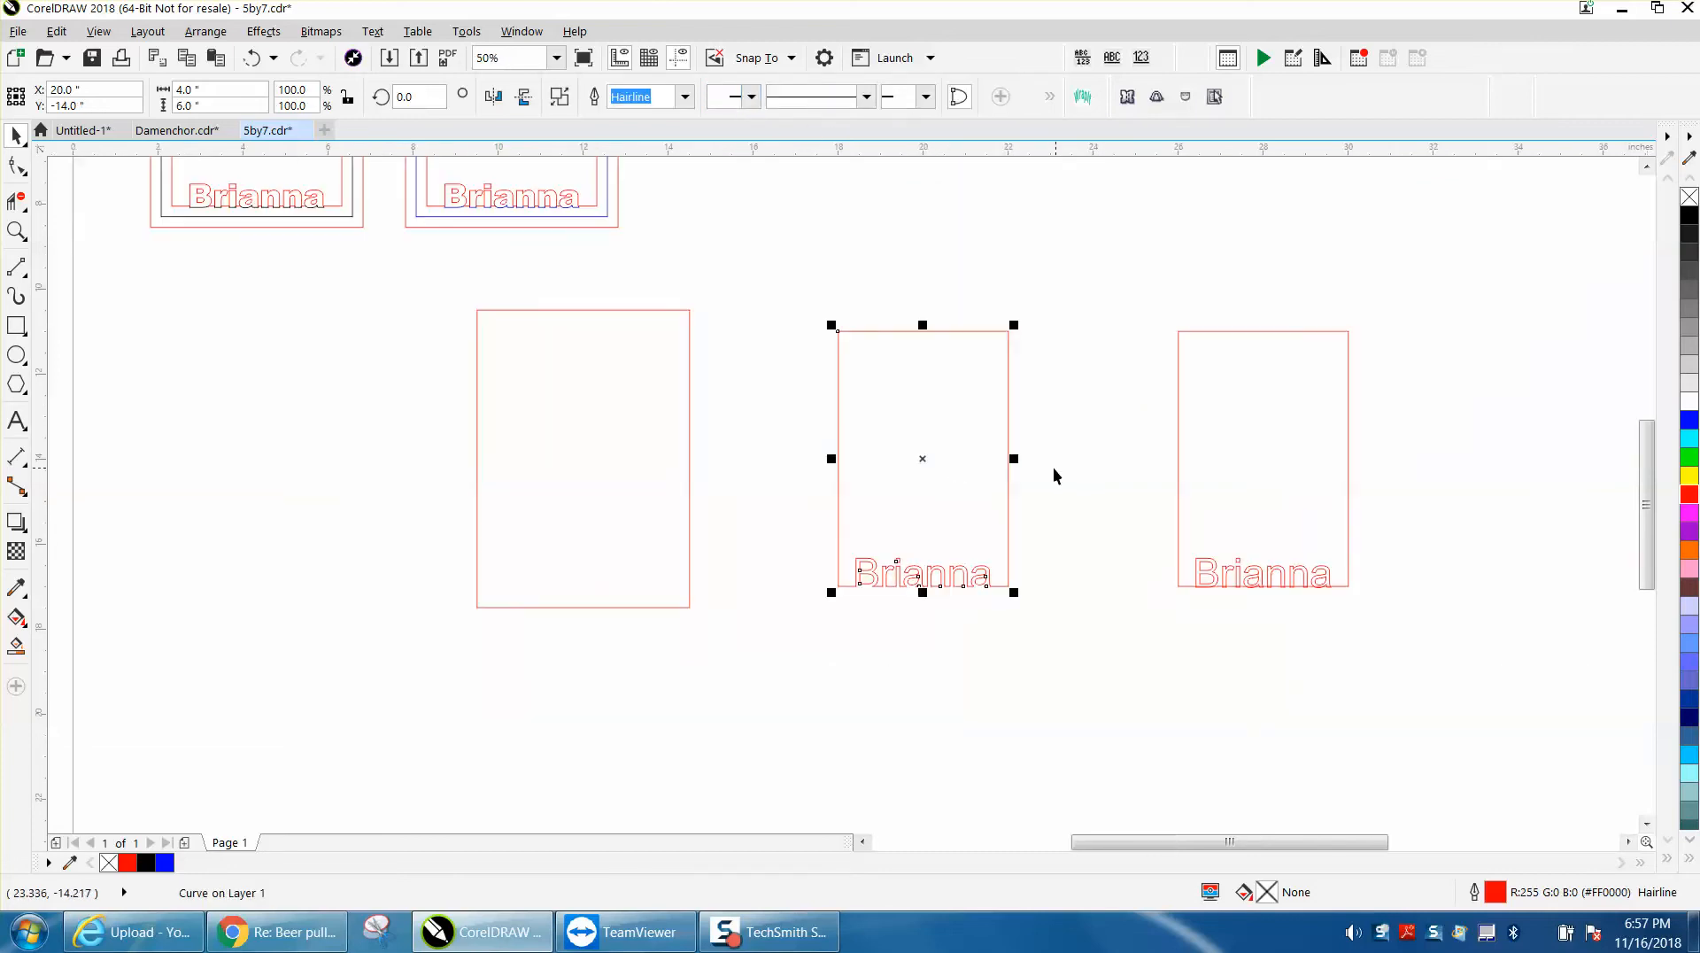
{"action": "left_click", "coordinate": [16, 231]}
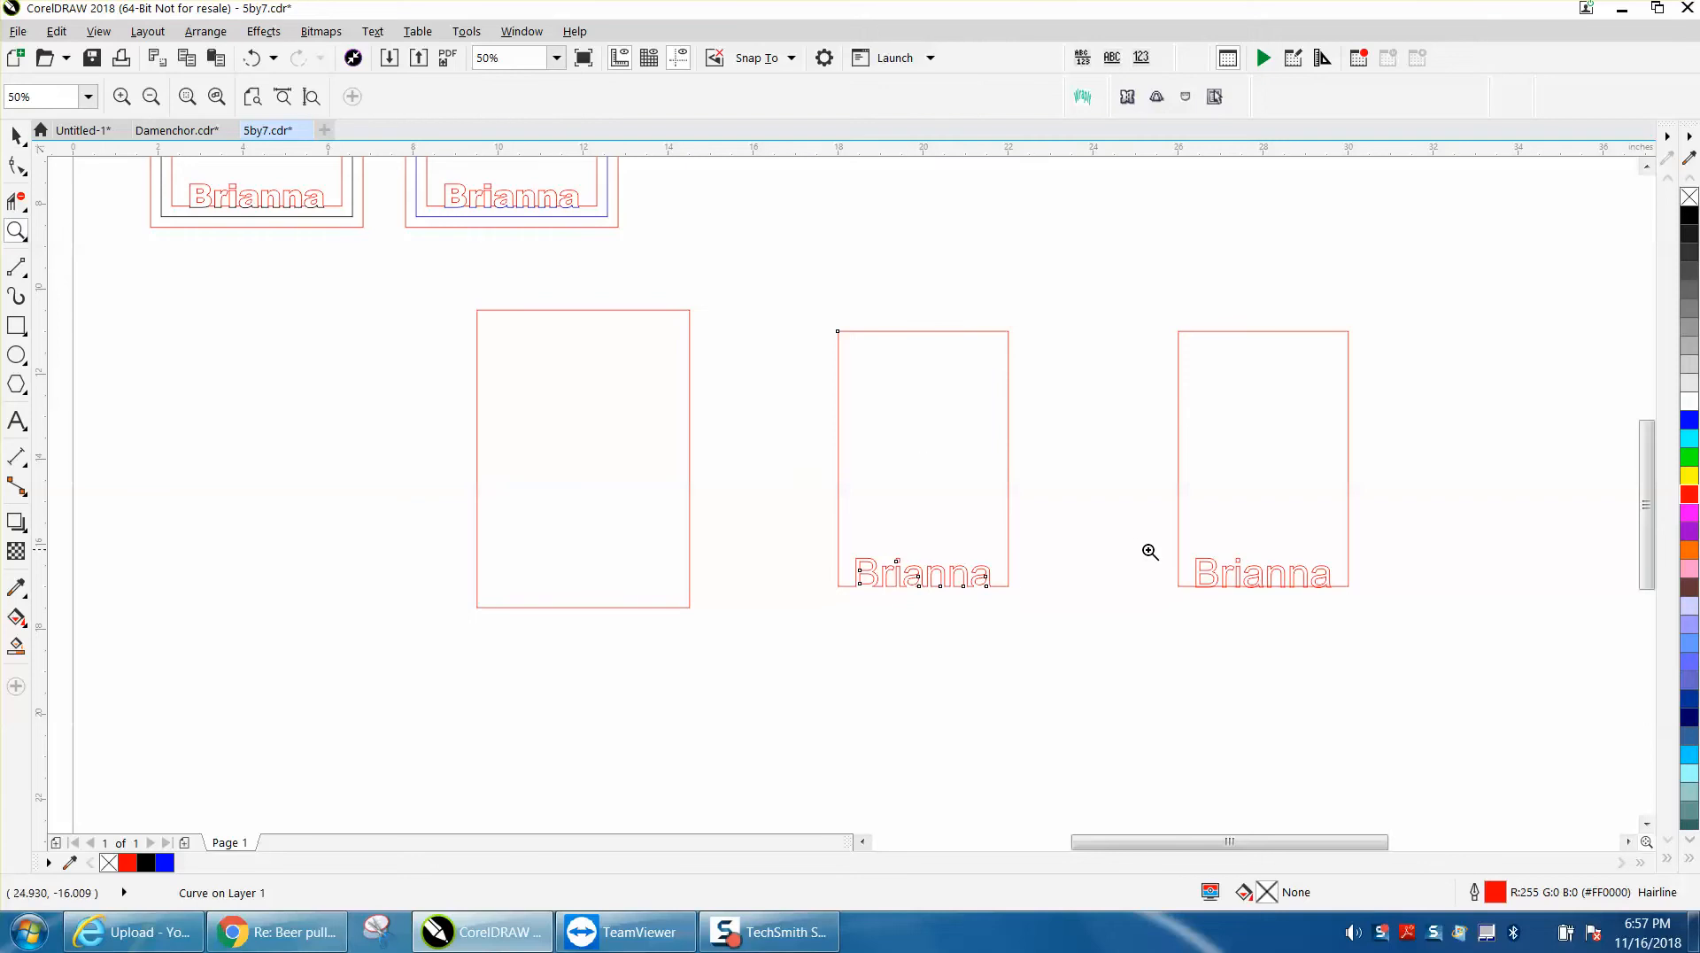
{"action": "left_click_drag", "start_coordinate": [1165, 543], "coordinate": [1404, 636]}
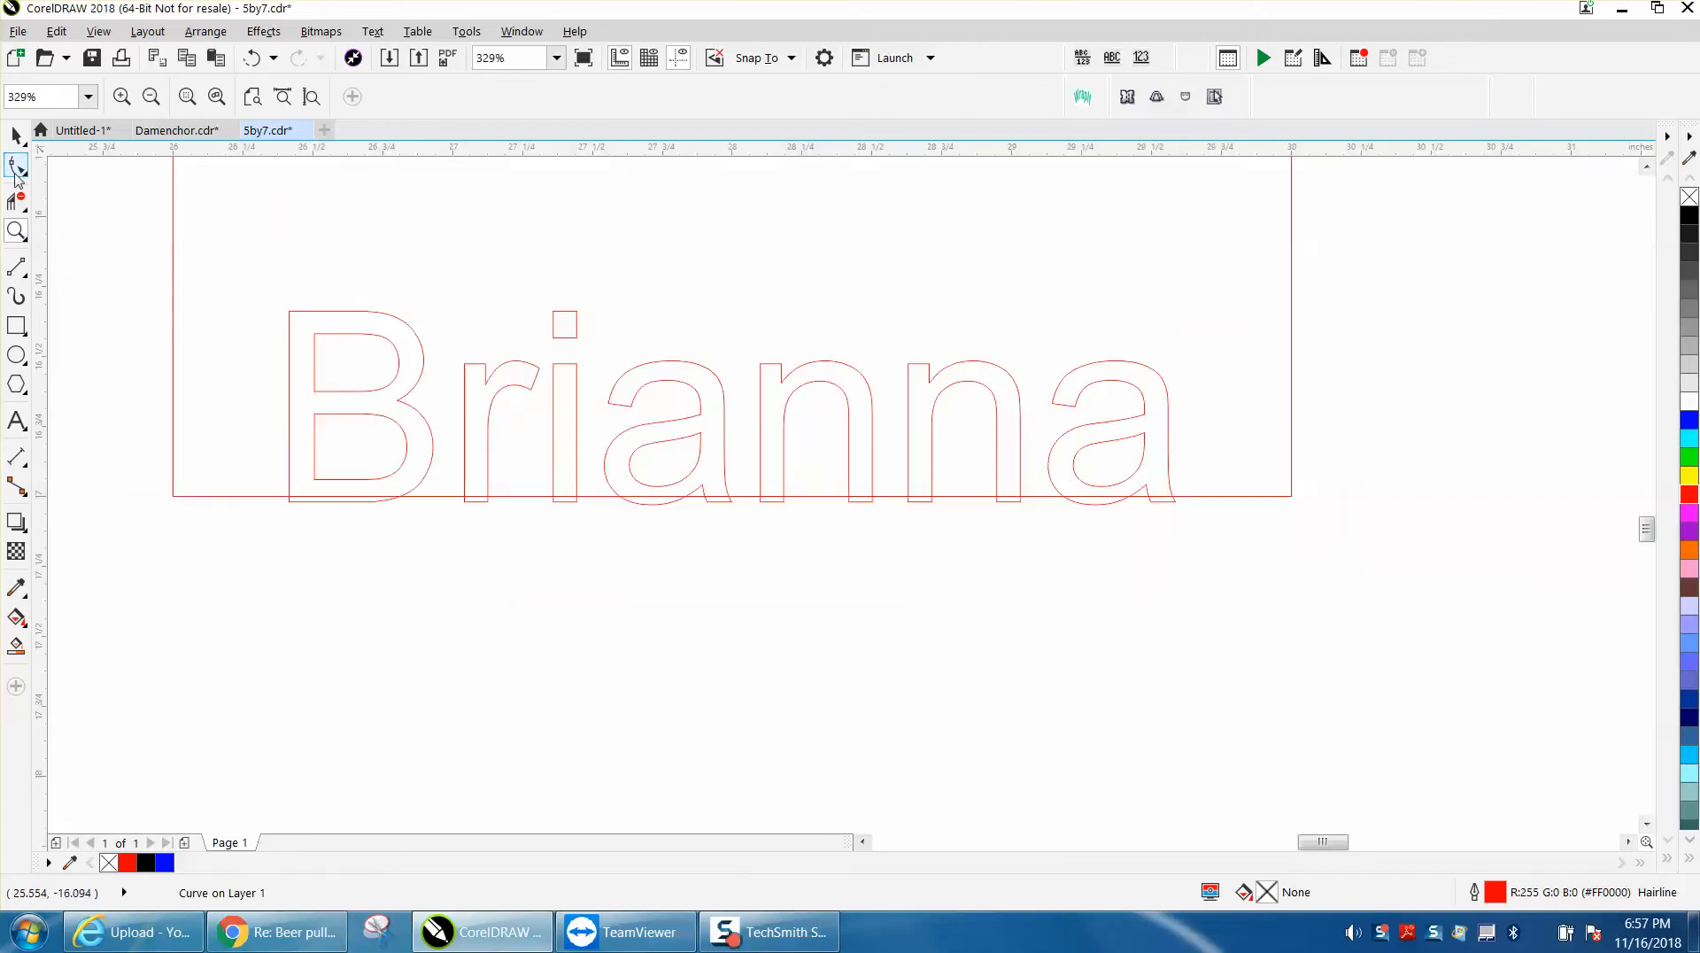
{"action": "left_click", "coordinate": [16, 202]}
{"action": "left_click_drag", "start_coordinate": [267, 297], "coordinate": [1201, 439]}
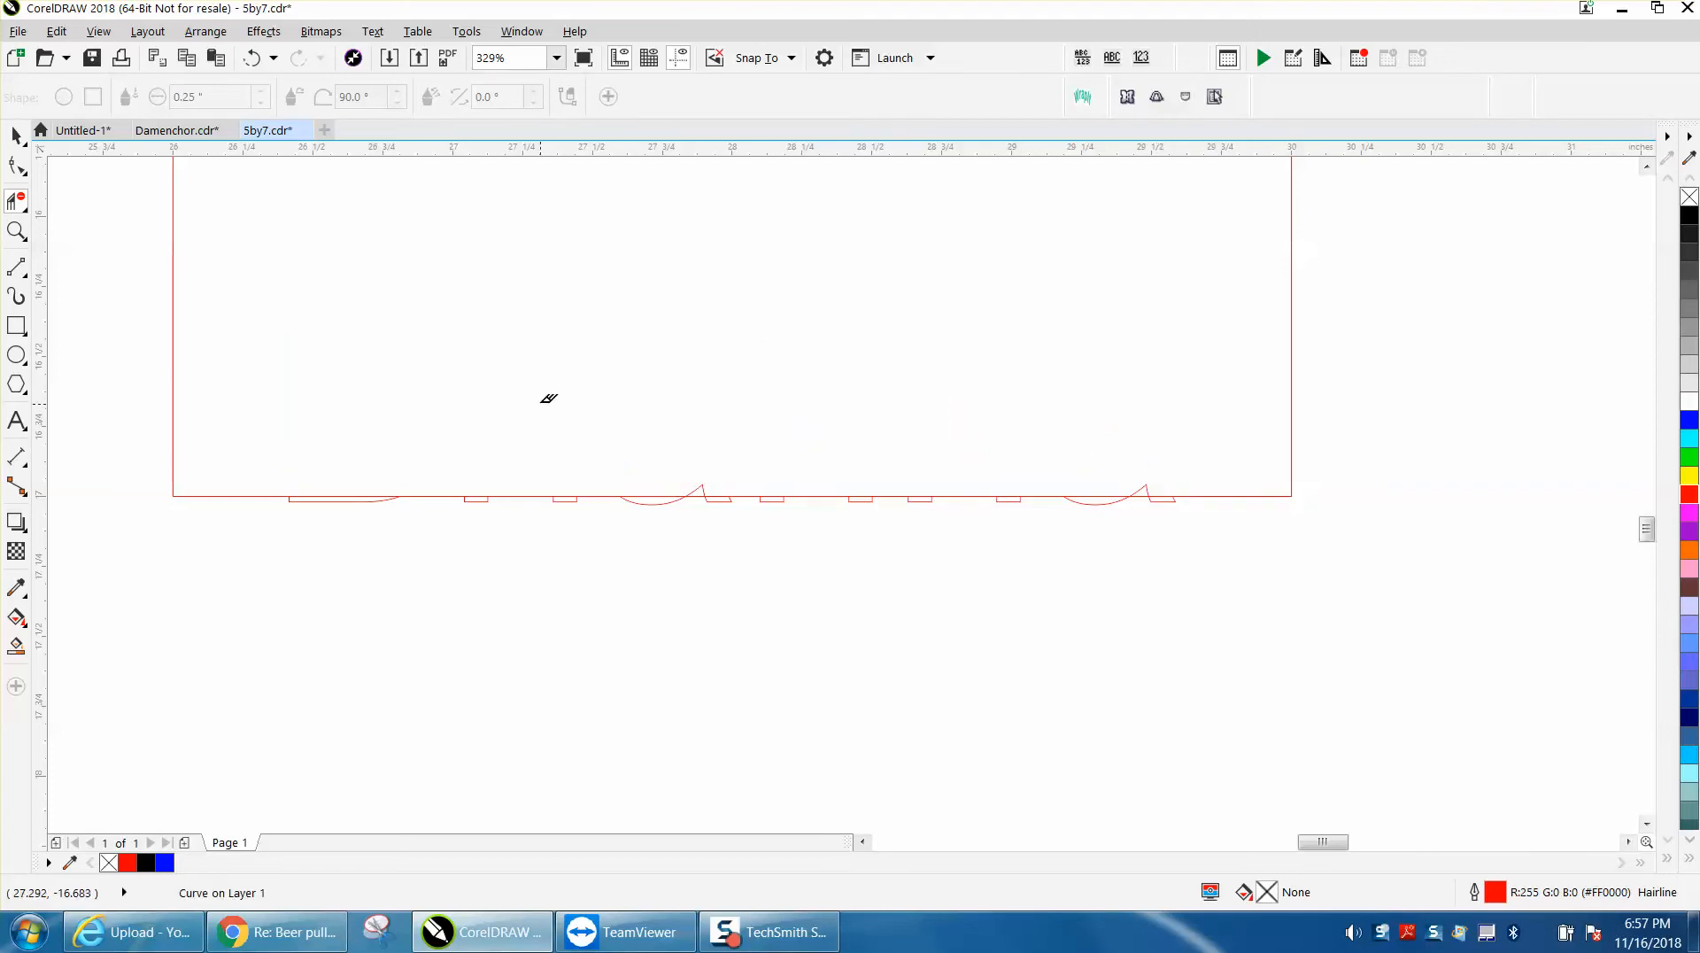
- Delete the pieces of the duplicate's bottom edge that run across the letter bottoms, plus the line segments inside them
{"action": "left_click", "coordinate": [16, 231]}
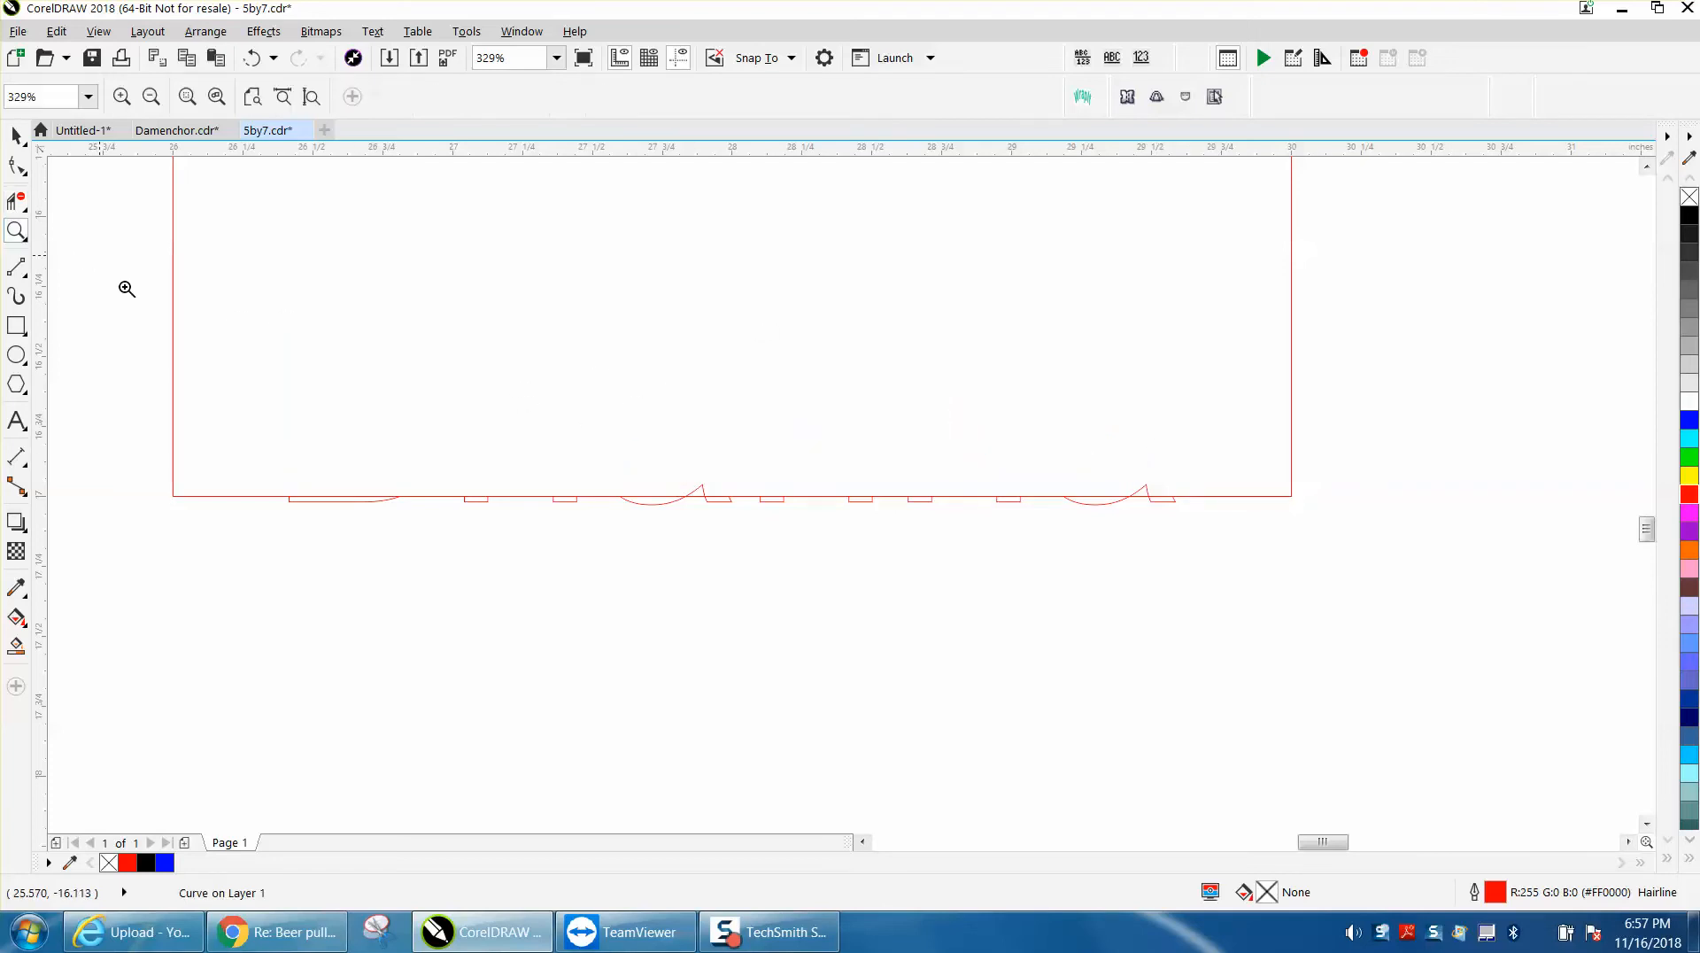
{"action": "left_click_drag", "start_coordinate": [154, 375], "coordinate": [1310, 542]}
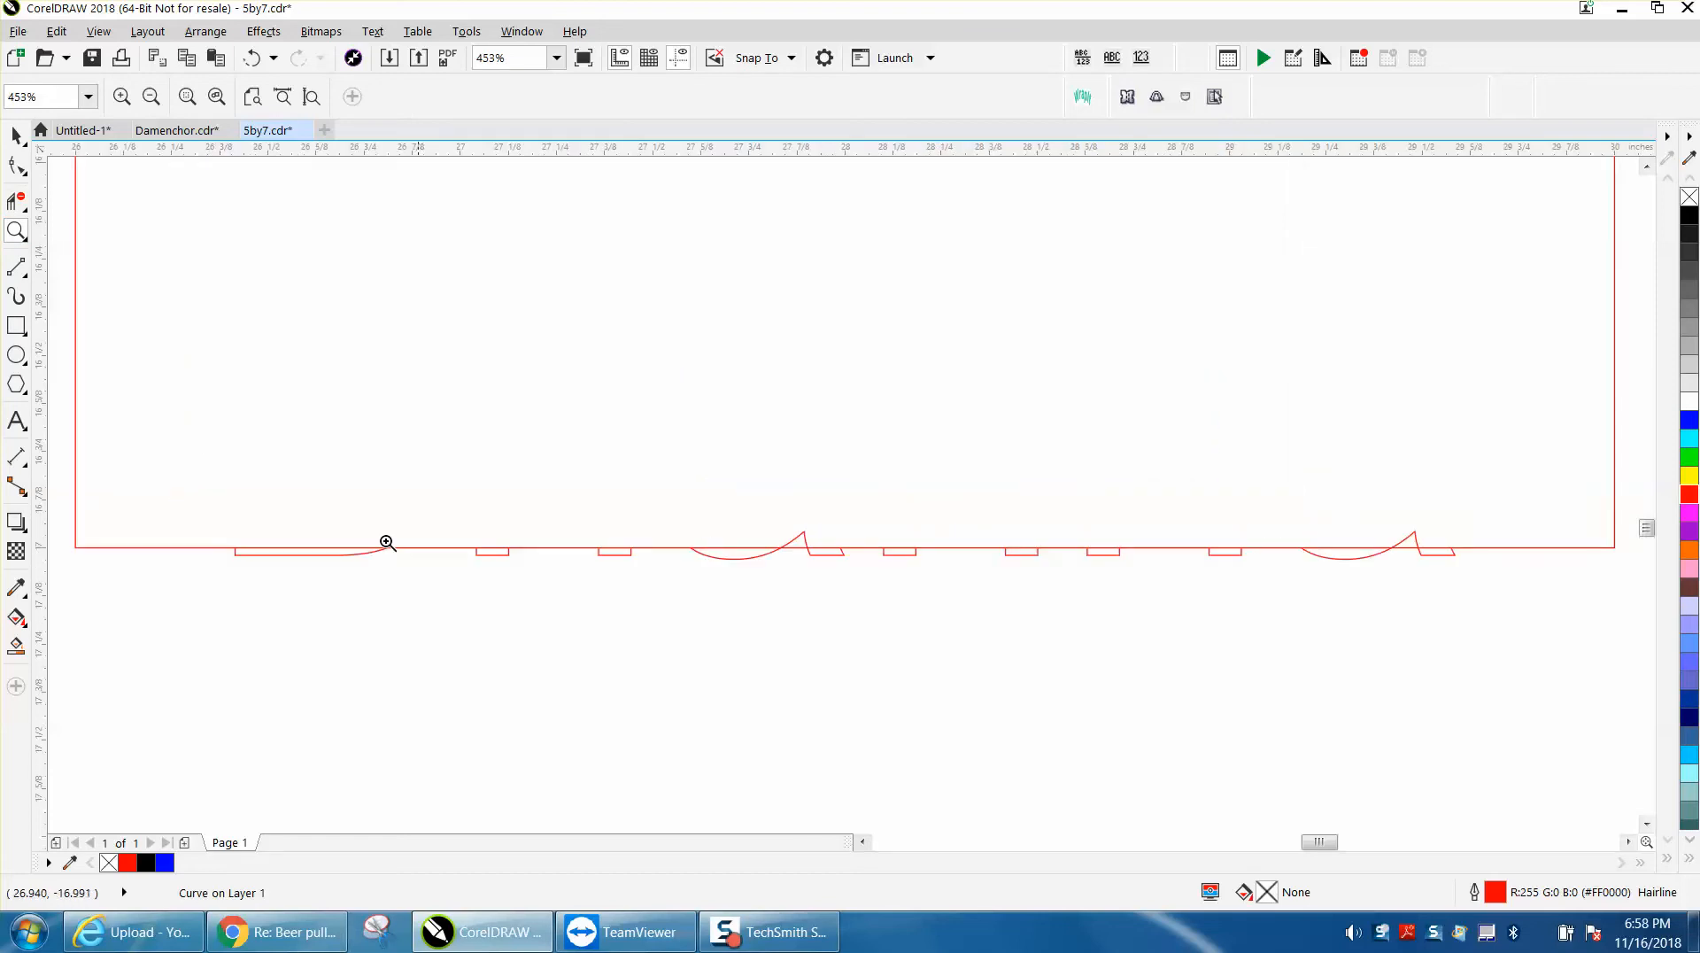
{"action": "left_click", "coordinate": [15, 203]}
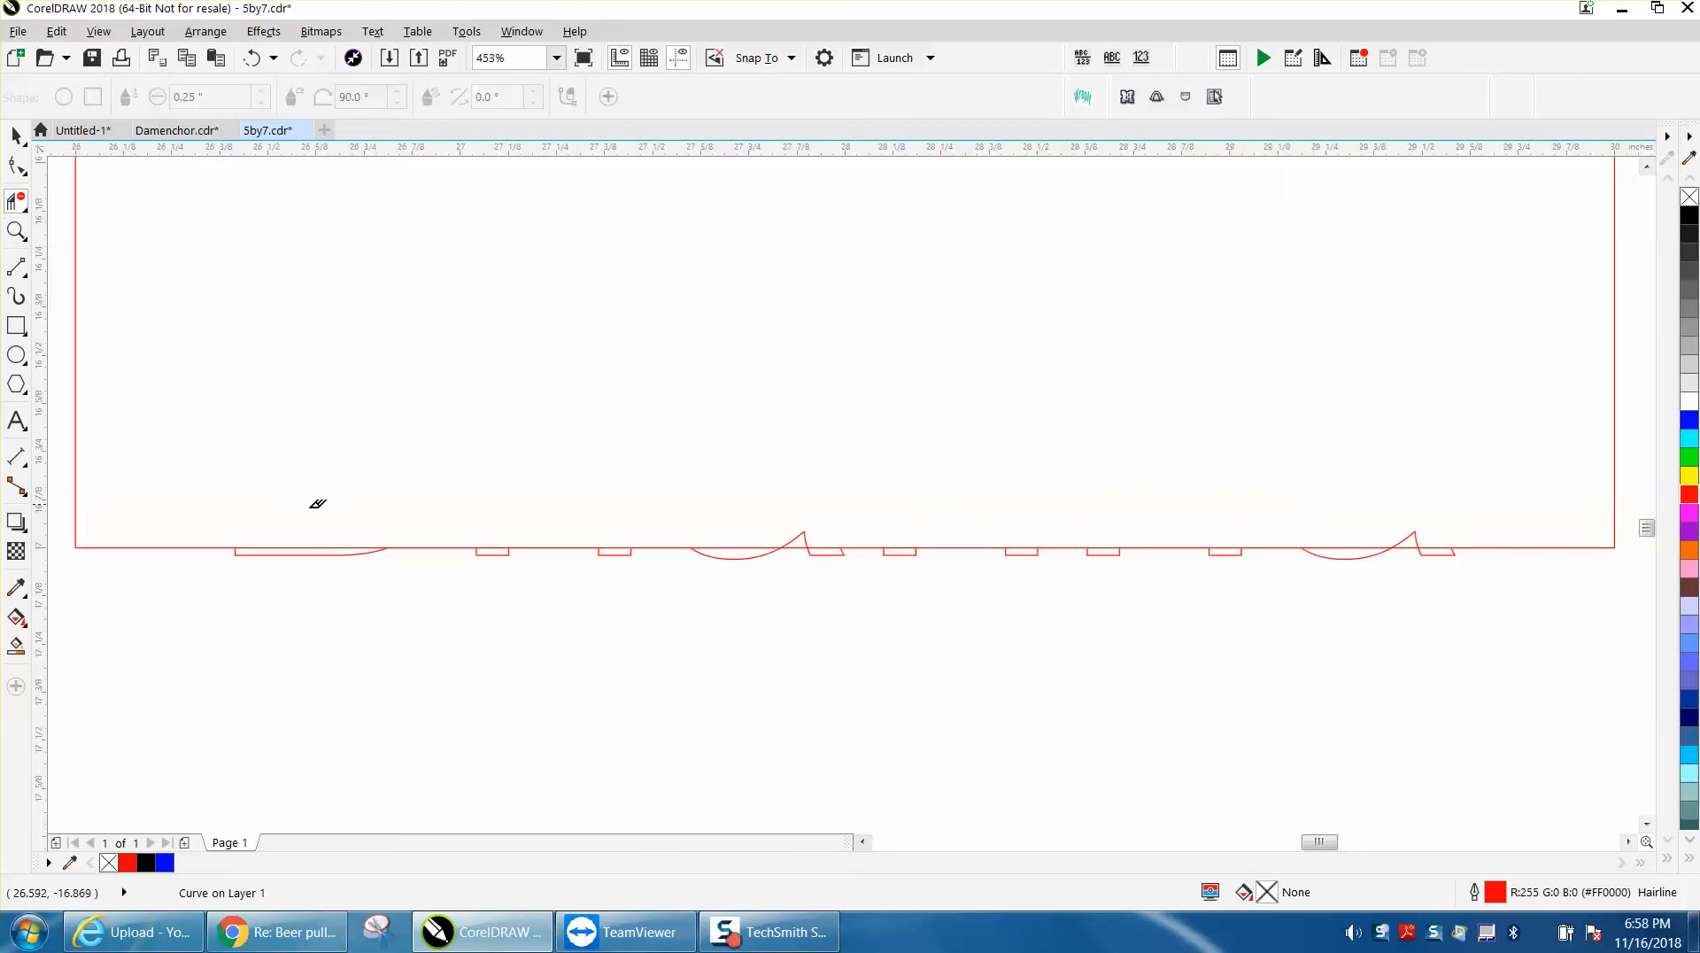
{"action": "left_click", "coordinate": [325, 544]}
{"action": "left_click", "coordinate": [493, 544]}
{"action": "left_click", "coordinate": [617, 544]}
{"action": "left_click", "coordinate": [742, 544]}
{"action": "left_click", "coordinate": [801, 540]}
{"action": "left_click", "coordinate": [825, 544]}
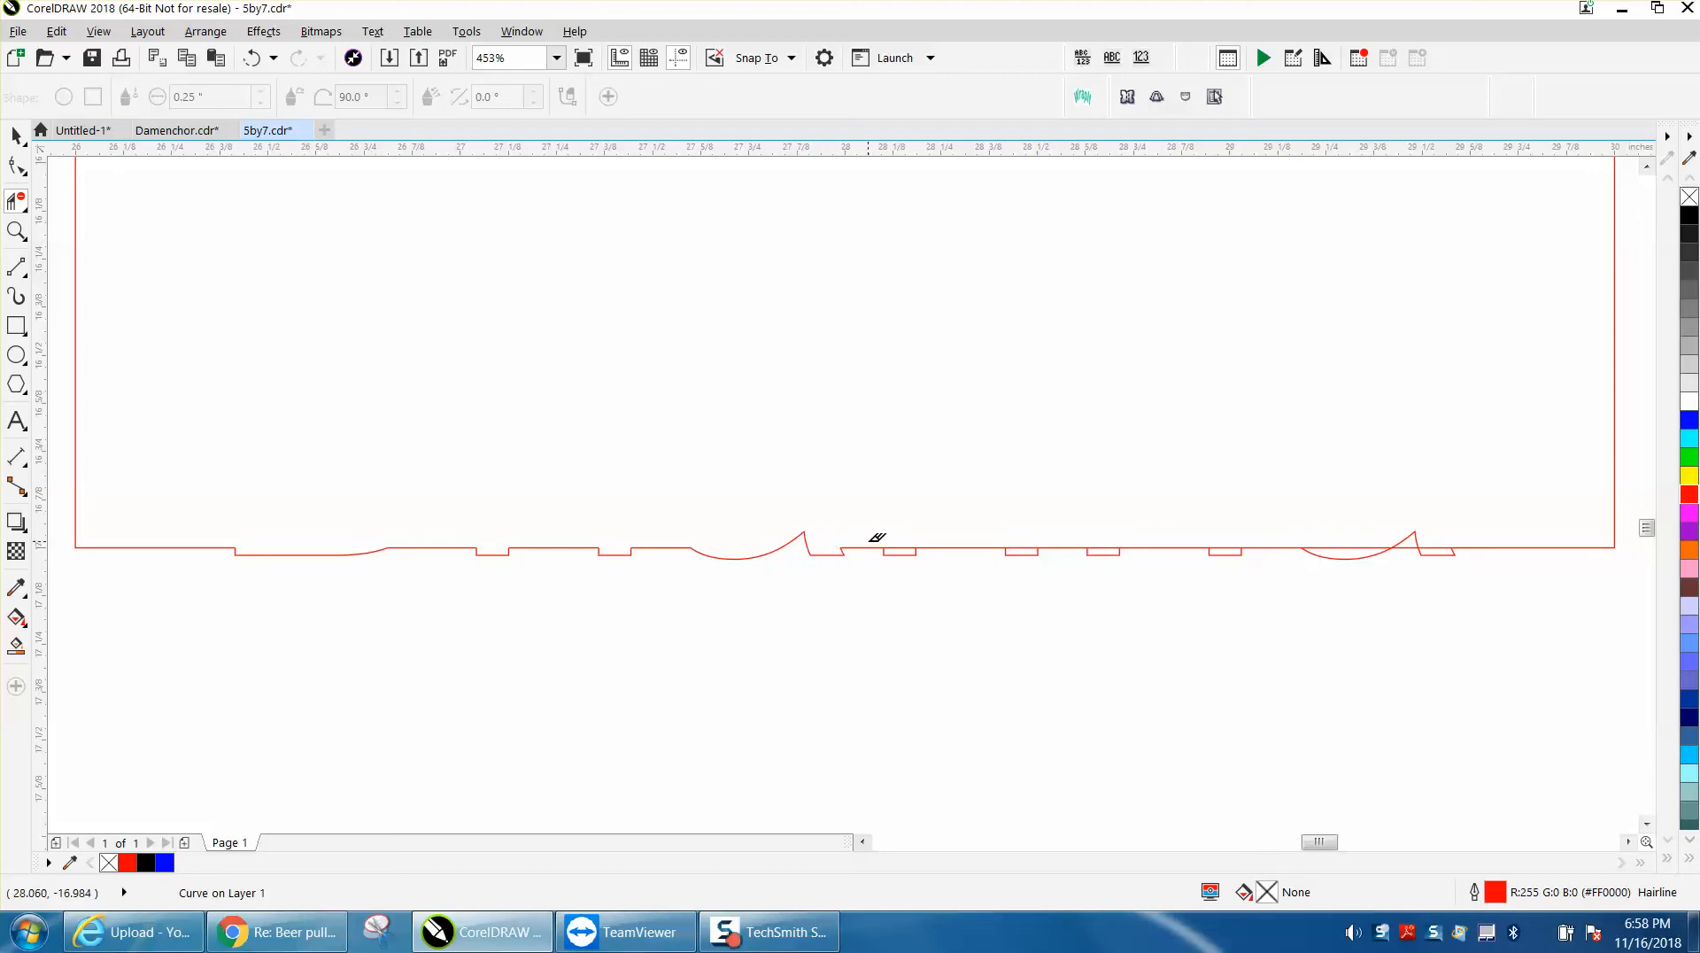
{"action": "left_click", "coordinate": [898, 544]}
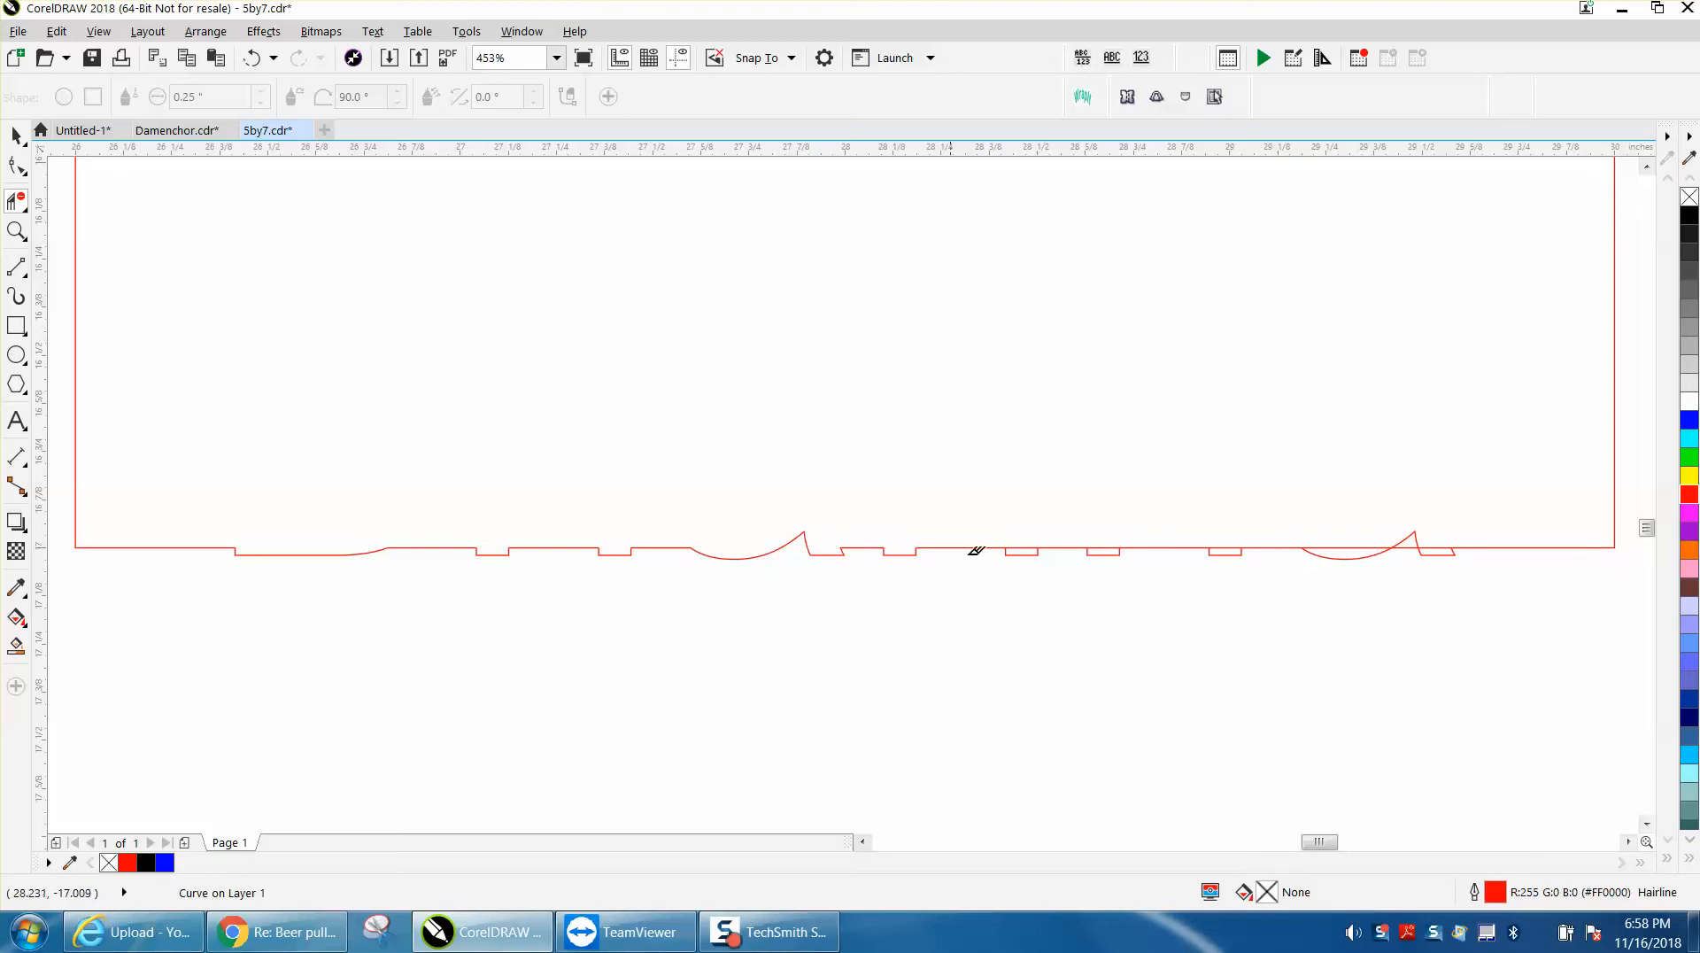
{"action": "left_click", "coordinate": [1027, 544]}
{"action": "left_click", "coordinate": [1106, 543]}
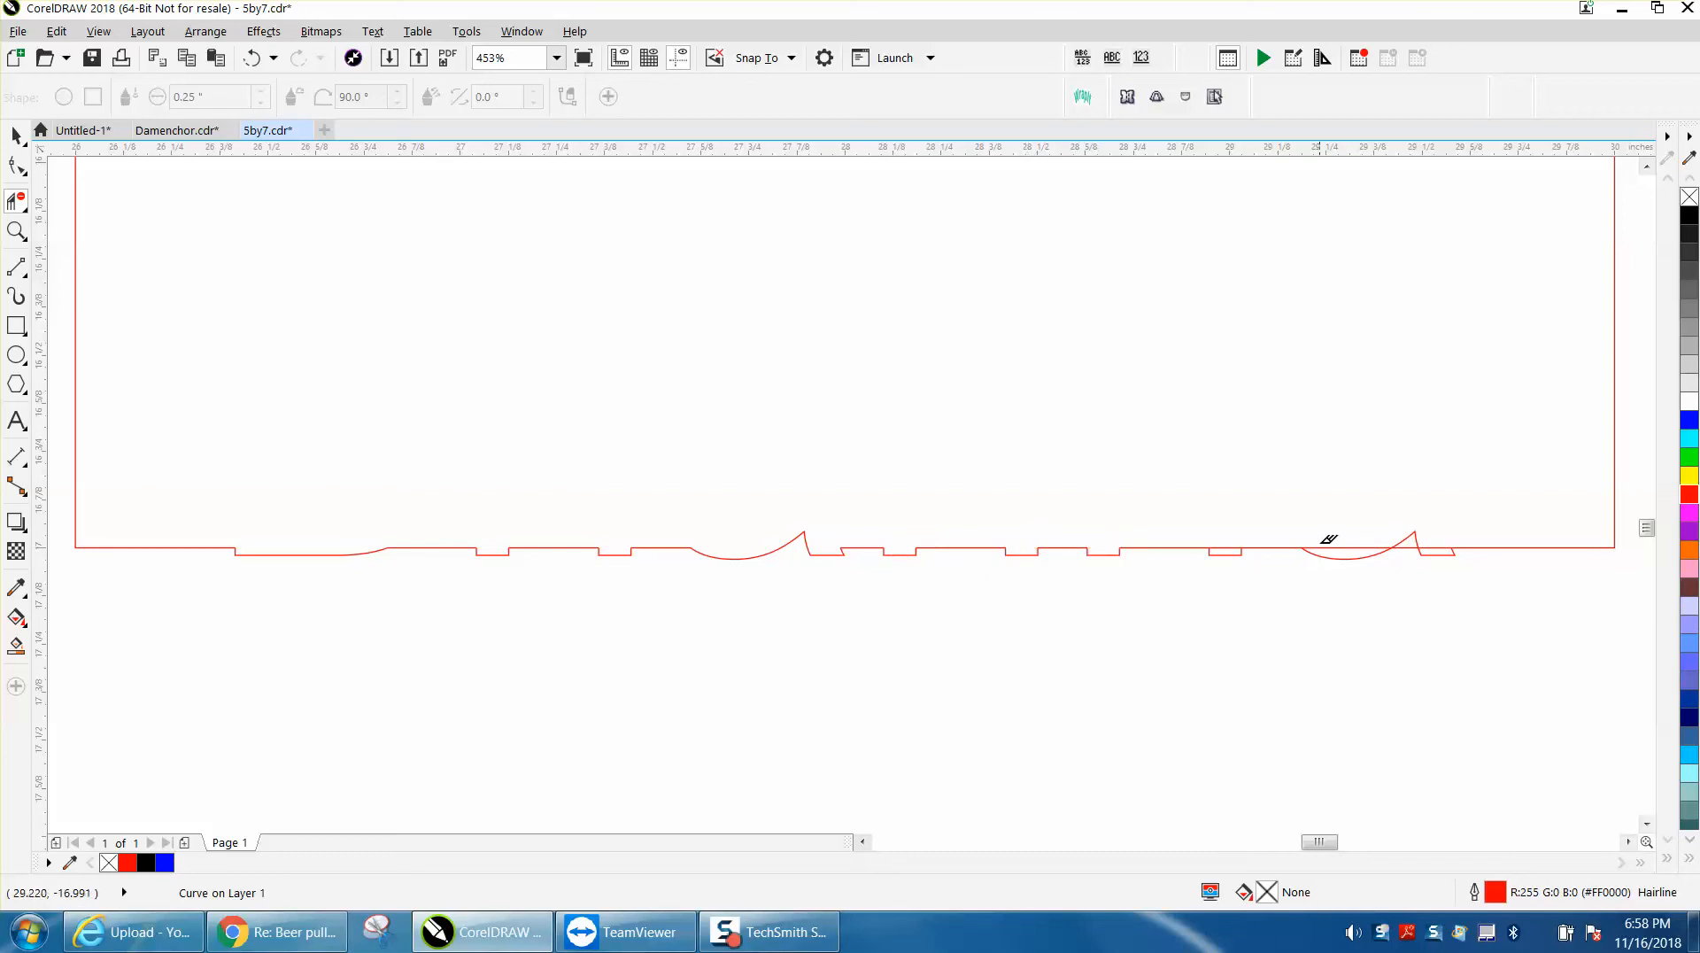
{"action": "left_click", "coordinate": [1227, 545]}
{"action": "left_click", "coordinate": [1341, 542]}
{"action": "left_click", "coordinate": [1414, 545]}
- Give the remaining curve of letter bottoms on the duplicate a blue outline
{"action": "left_click", "coordinate": [19, 169]}
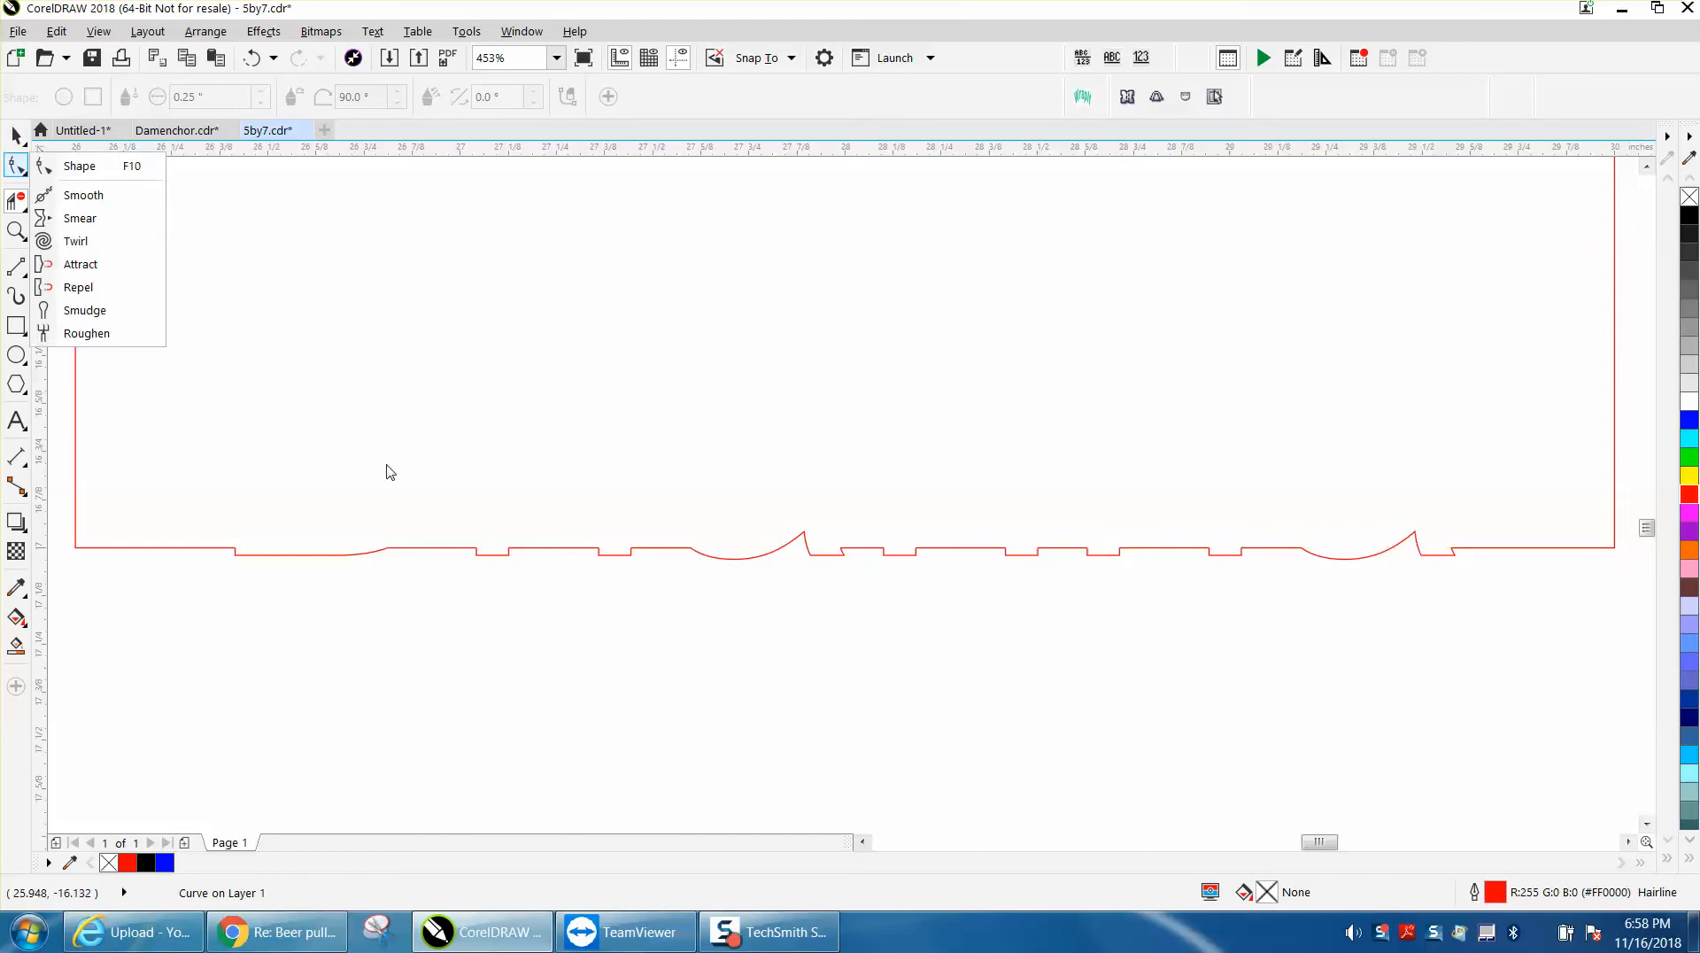
{"action": "left_click", "coordinate": [505, 598]}
{"action": "left_click", "coordinate": [15, 135]}
{"action": "left_click", "coordinate": [461, 582]}
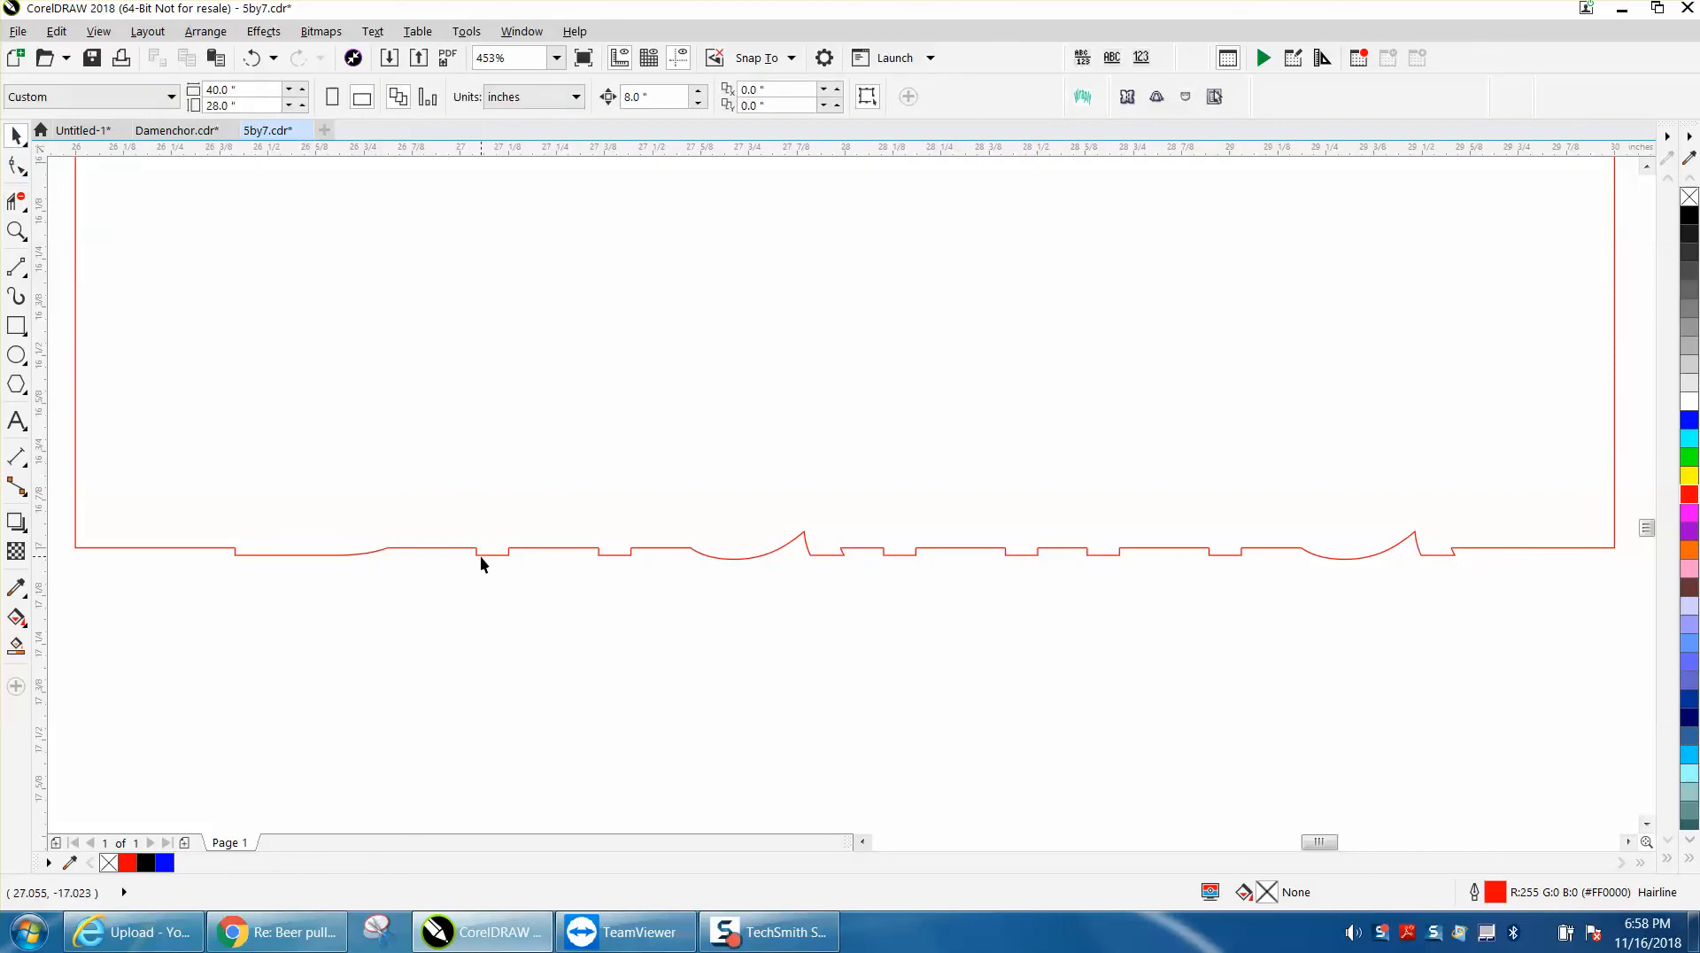
{"action": "left_click", "coordinate": [481, 558]}
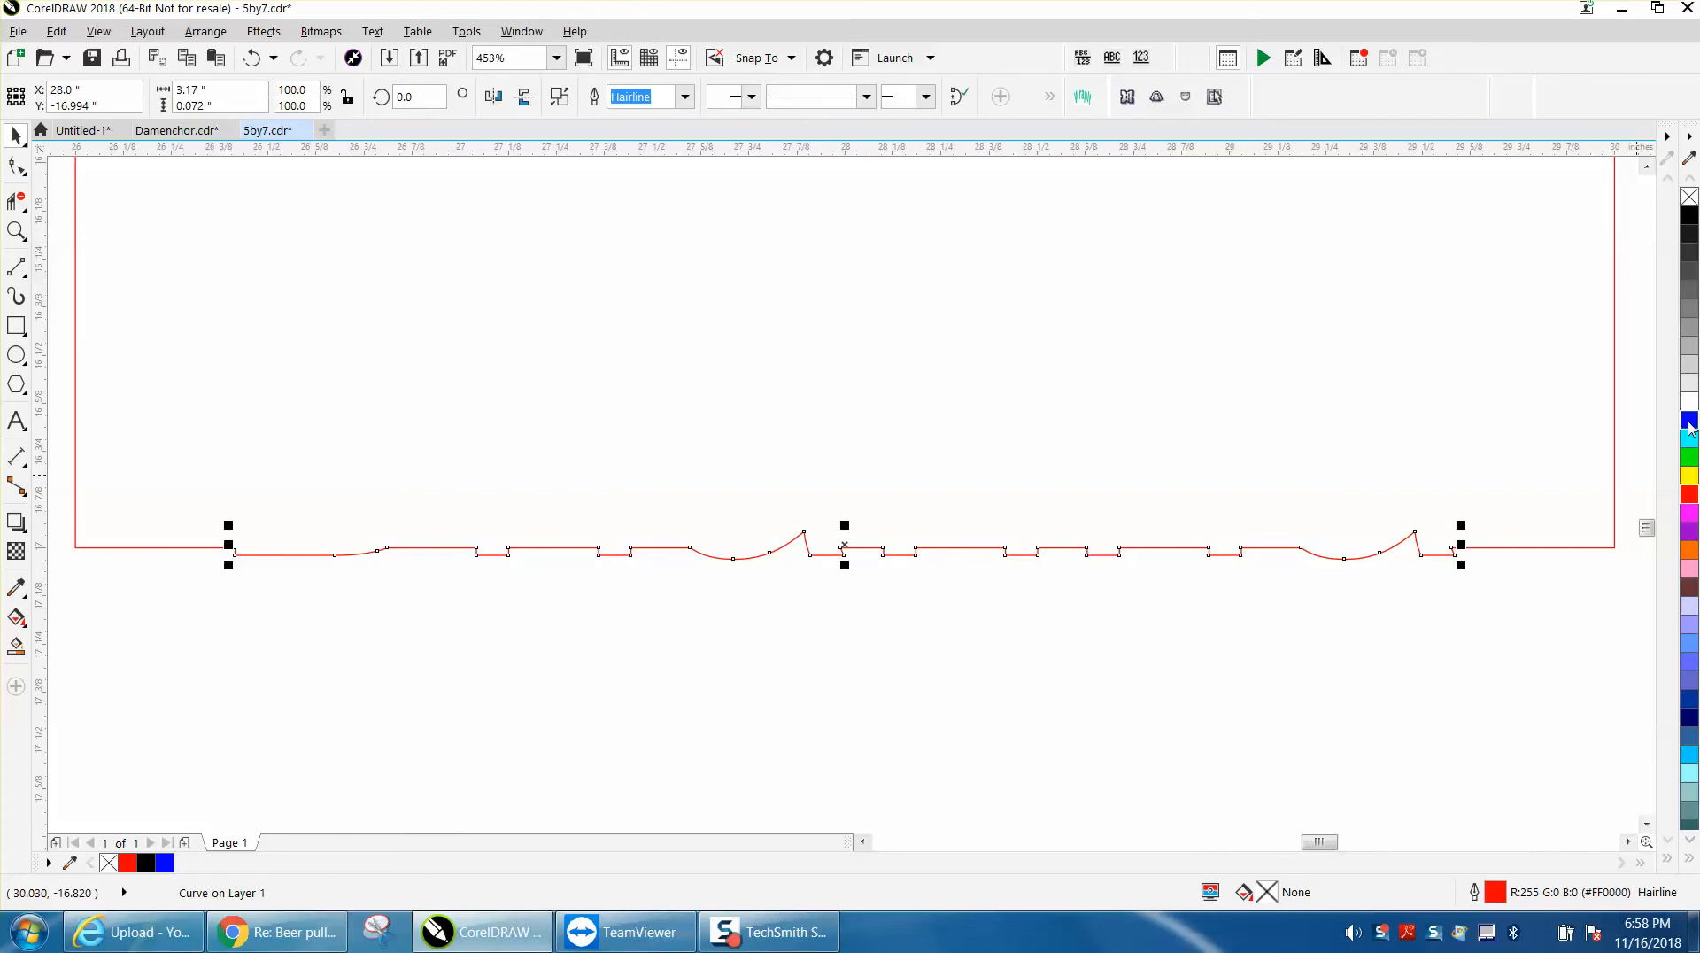
{"action": "right_click", "coordinate": [1689, 423]}
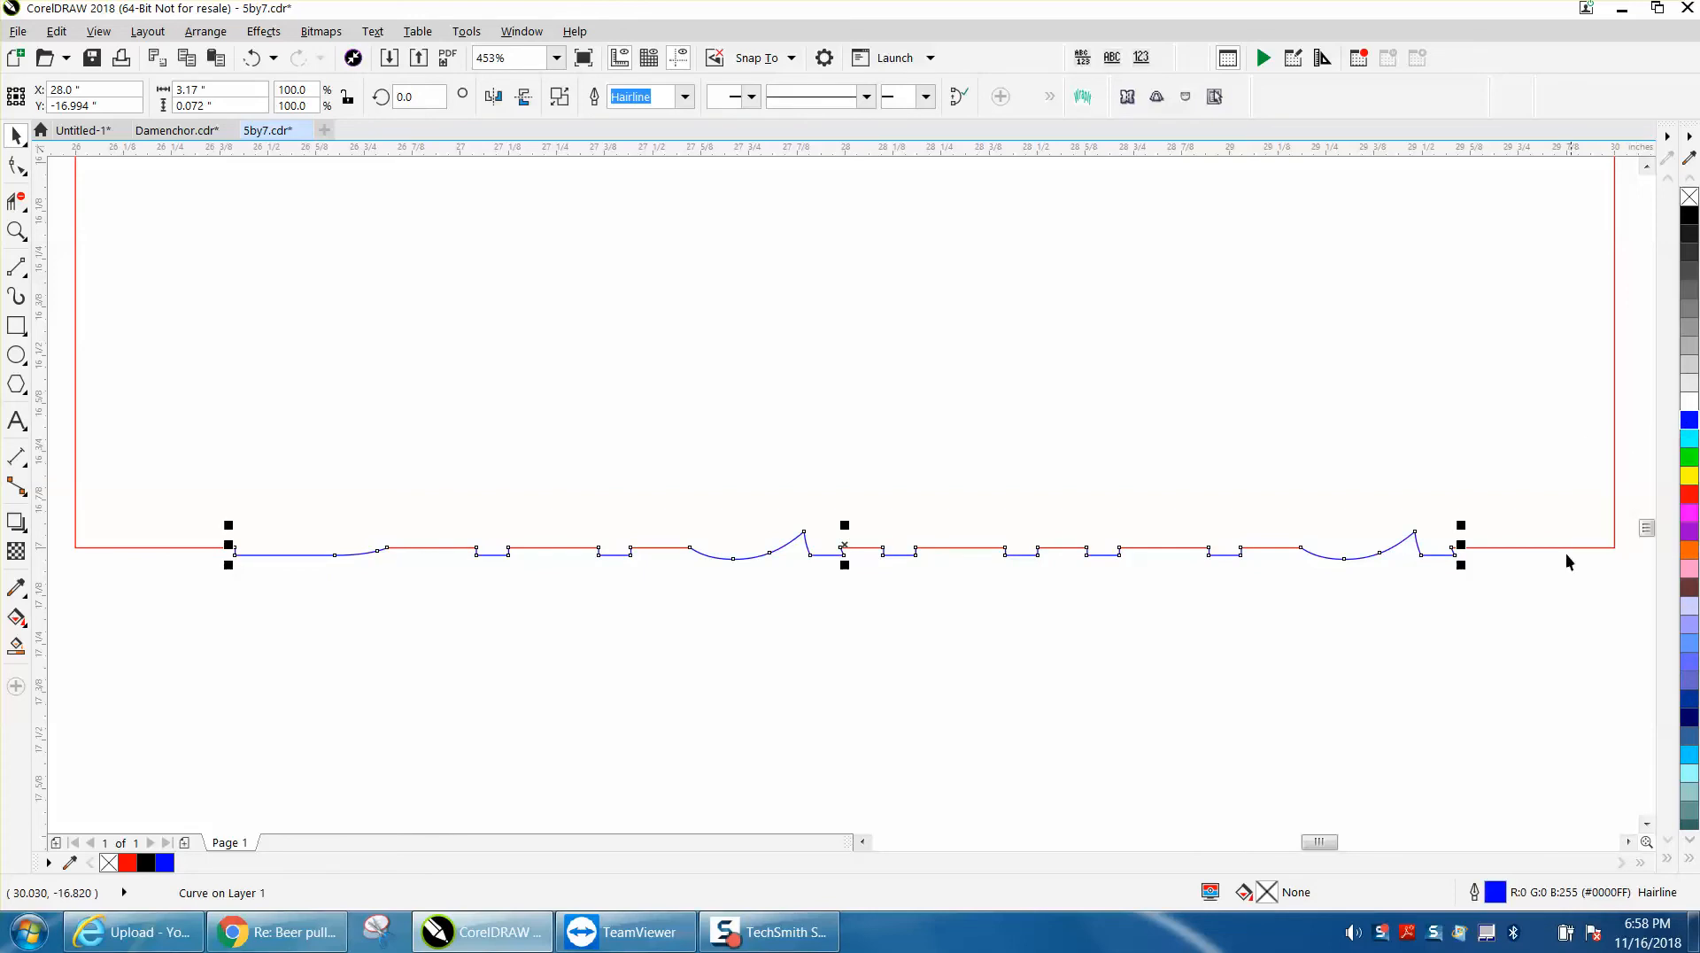
- Nudge the blue letter-bottom curve 8 inches left onto the base of the name in the original inner rectangle
{"action": "scroll", "coordinate": [1360, 698], "scroll_direction": "down", "scroll_amount": 2}
{"action": "scroll", "coordinate": [1636, 816], "scroll_direction": "down", "scroll_amount": 2}
{"action": "key", "text": "Left"}
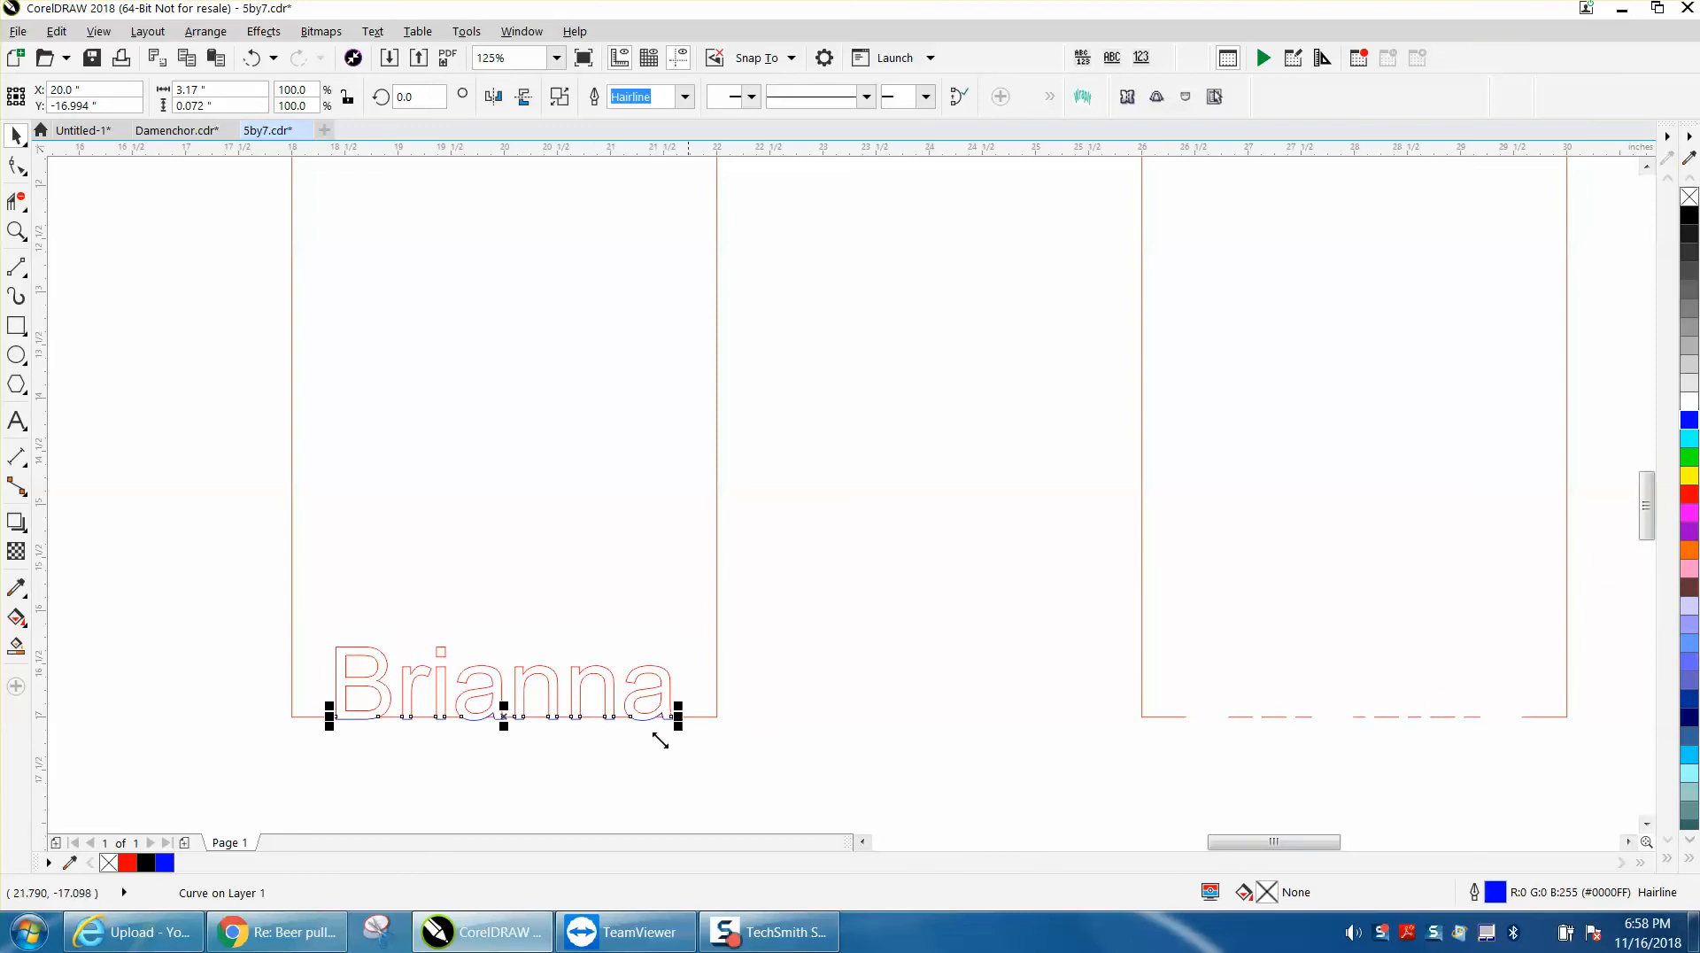
{"action": "left_click", "coordinate": [17, 232]}
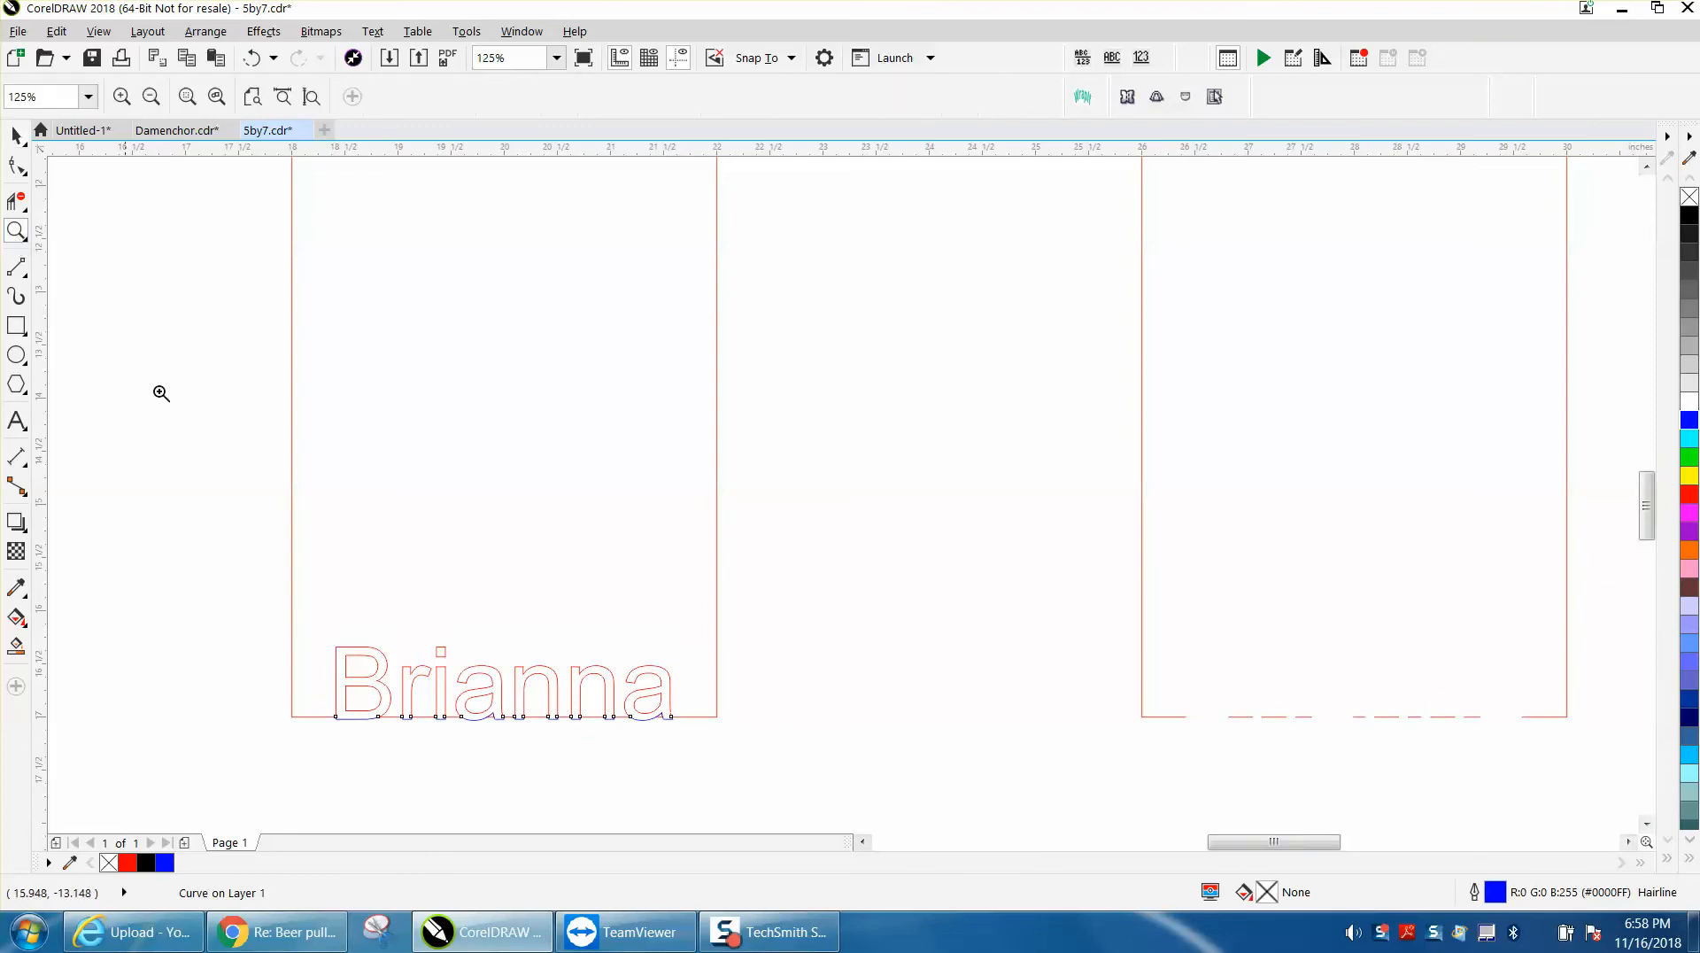
{"action": "left_click_drag", "start_coordinate": [277, 672], "coordinate": [763, 797]}
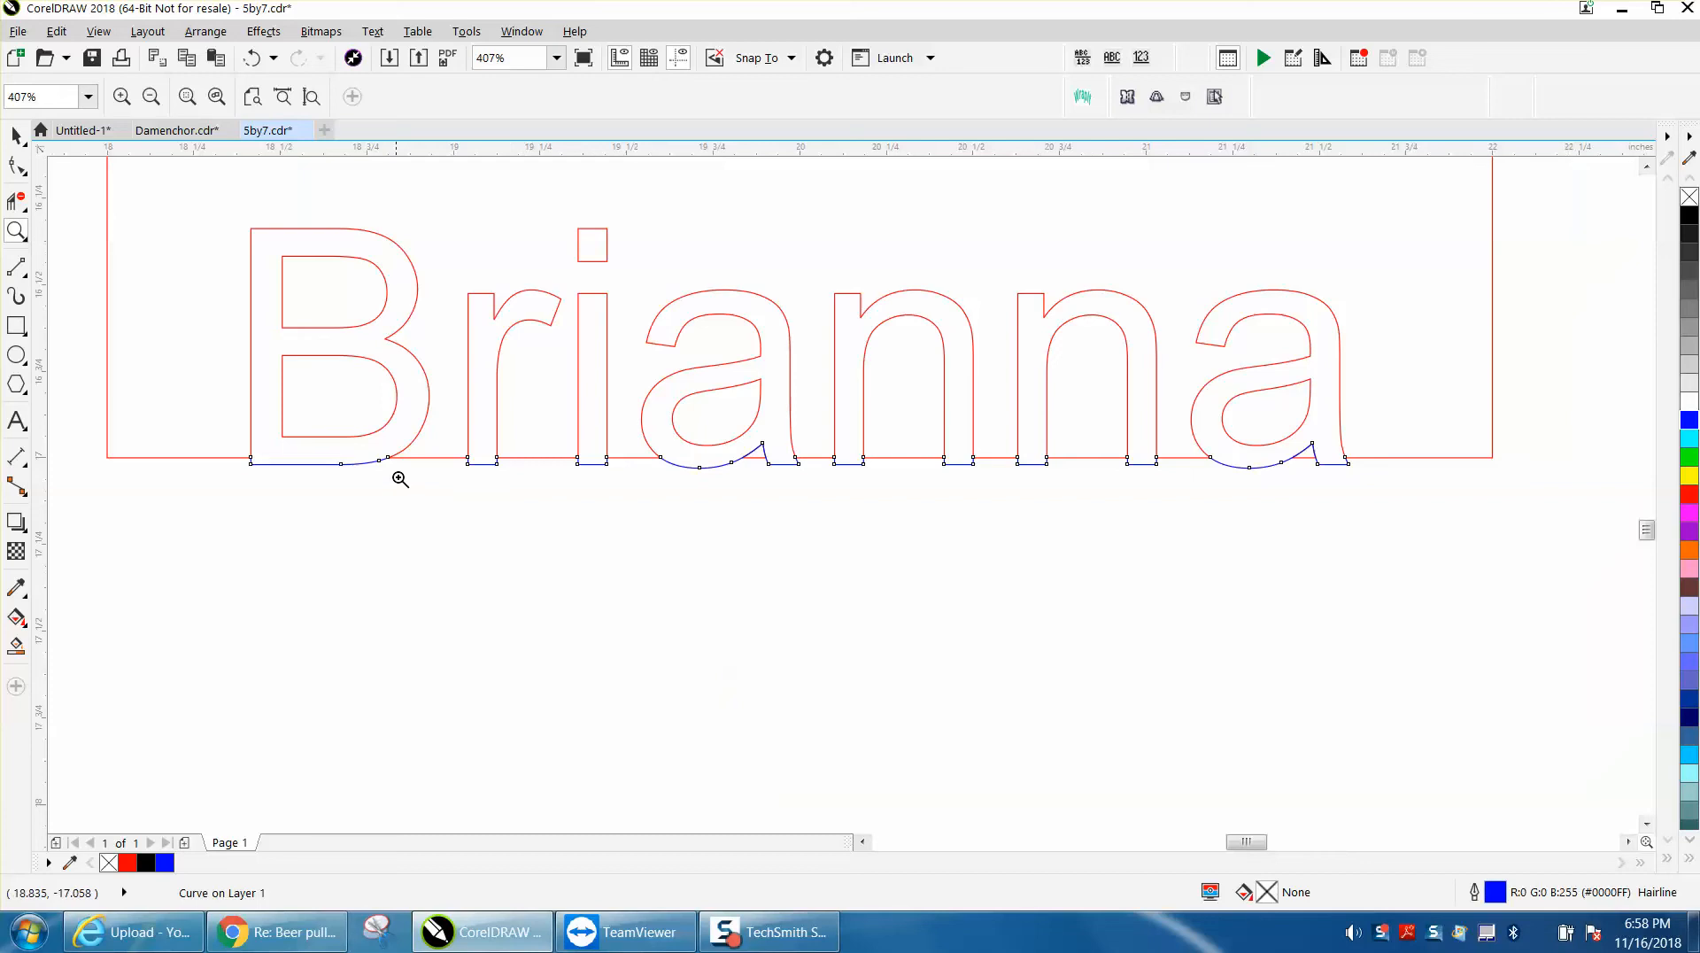
{"action": "right_click", "coordinate": [327, 444]}
{"action": "left_click_drag", "start_coordinate": [198, 393], "coordinate": [949, 518]}
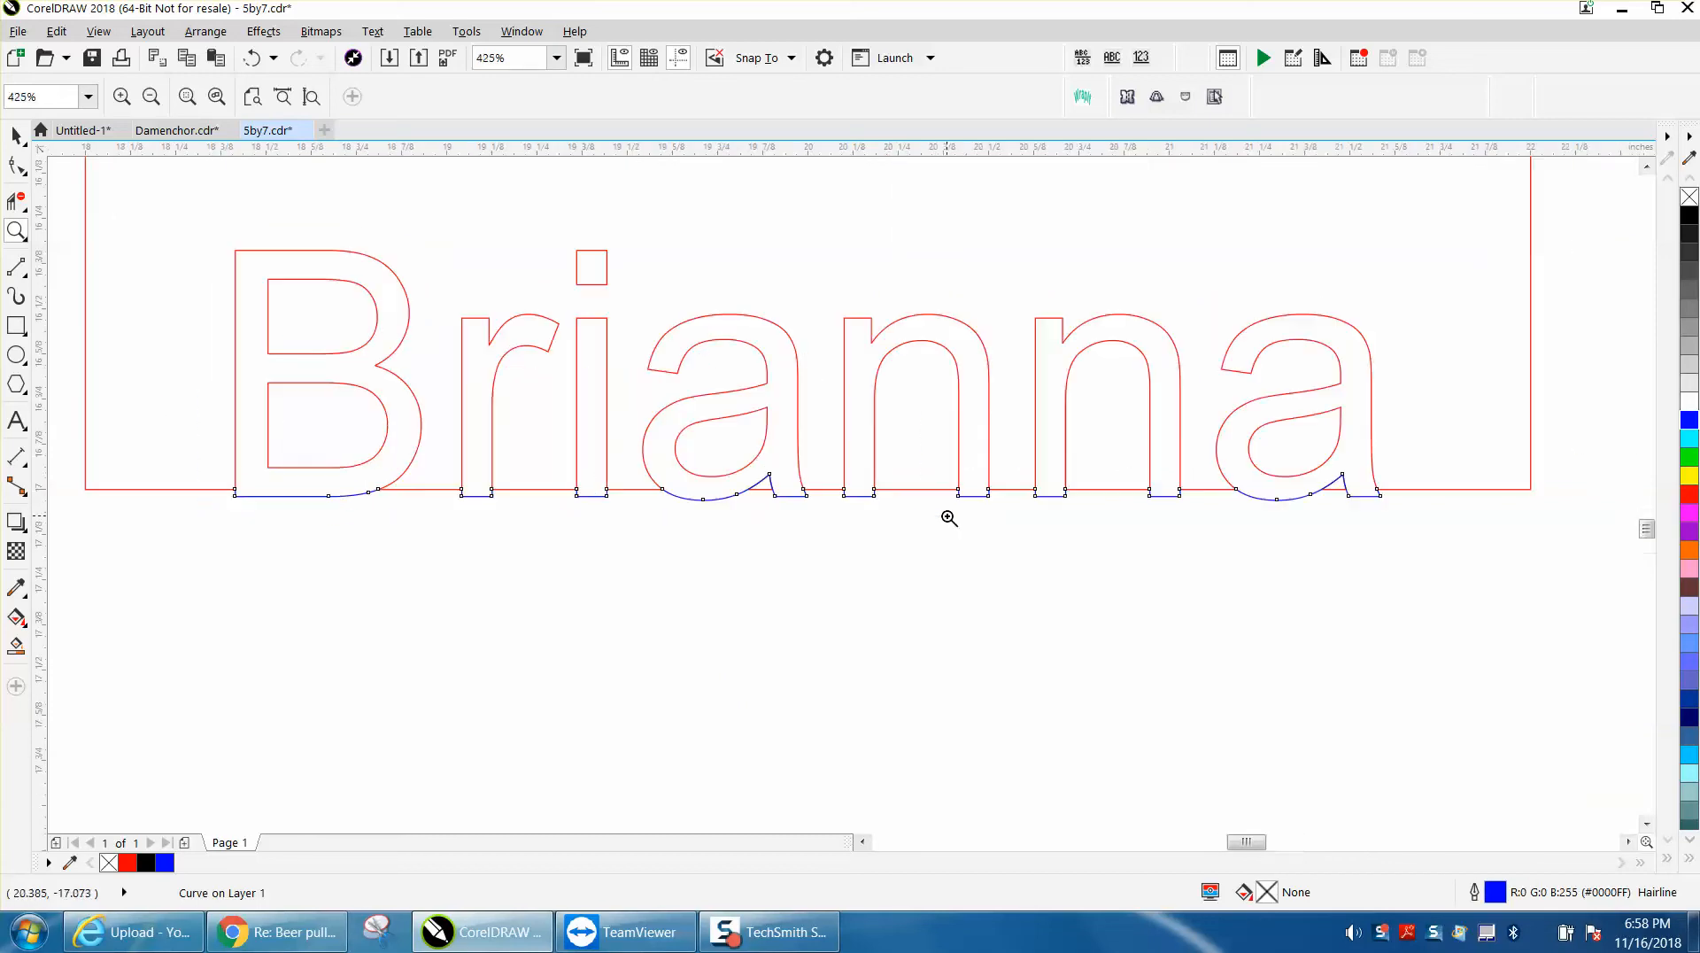
{"action": "right_click", "coordinate": [871, 512]}
{"action": "right_click", "coordinate": [871, 512]}
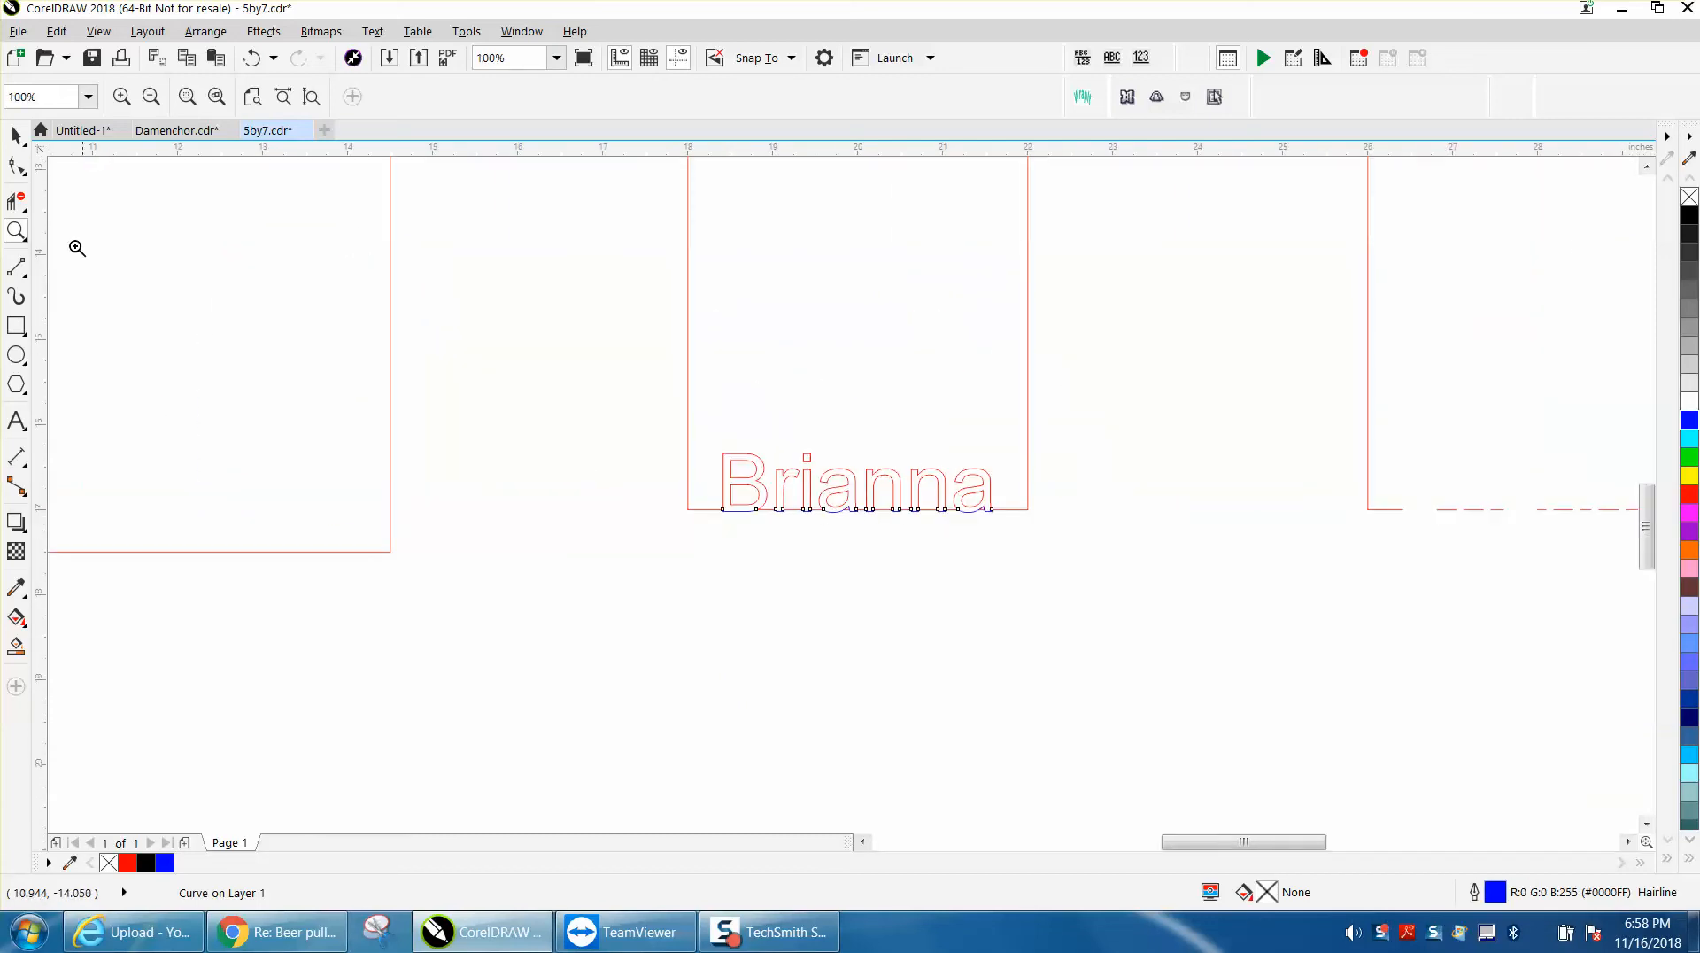
- Nudge the 5 by 7 inch outer rectangle 8 inches right so it surrounds the inner opening
{"action": "left_click", "coordinate": [19, 135]}
{"action": "left_click", "coordinate": [391, 262]}
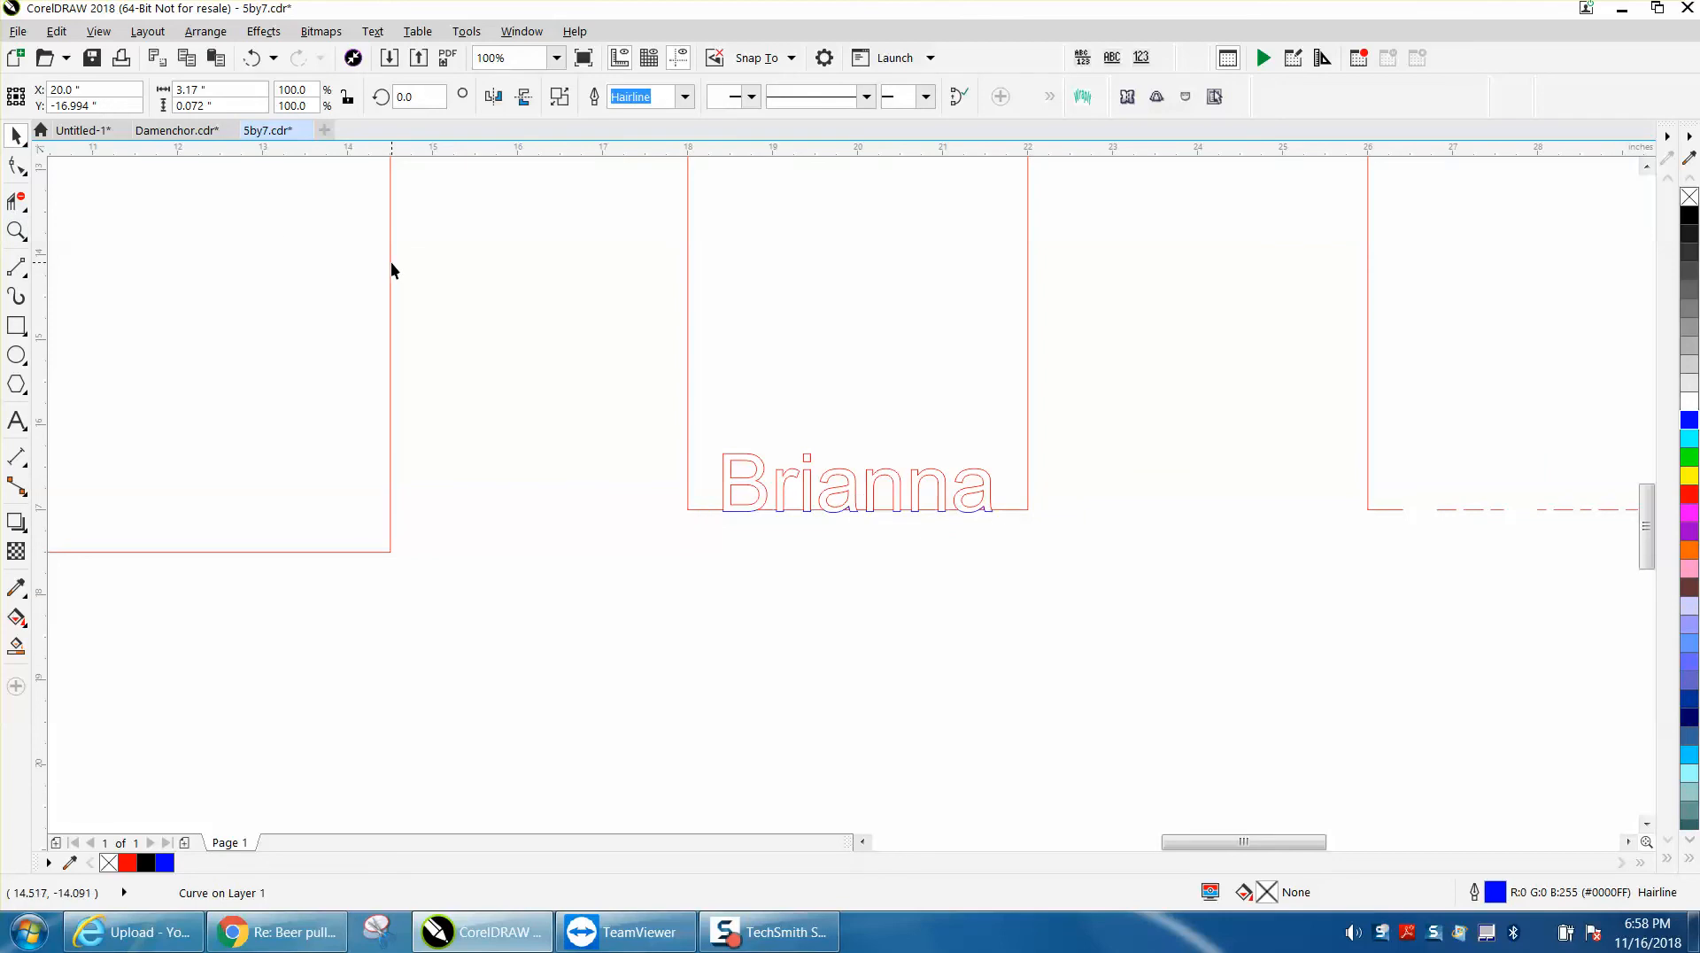
{"action": "key", "text": "Right"}
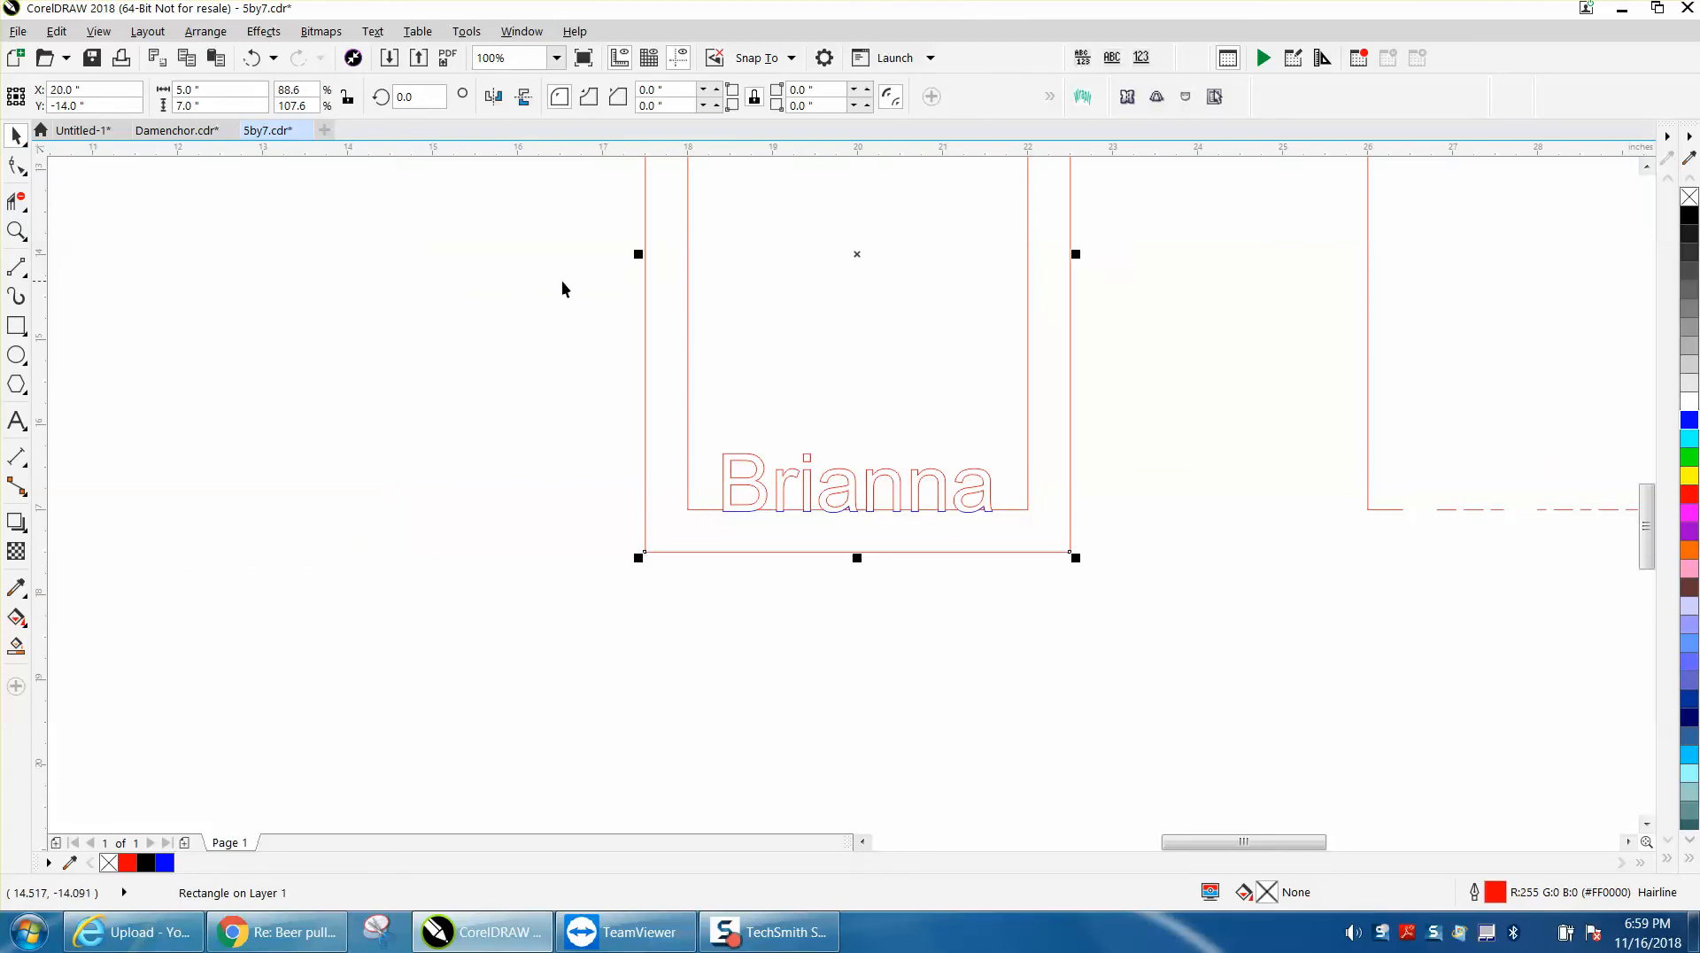
- Delete the leftover duplicated rectangle with the broken bottom edge
{"action": "scroll", "coordinate": [568, 411], "scroll_direction": "down", "scroll_amount": 1}
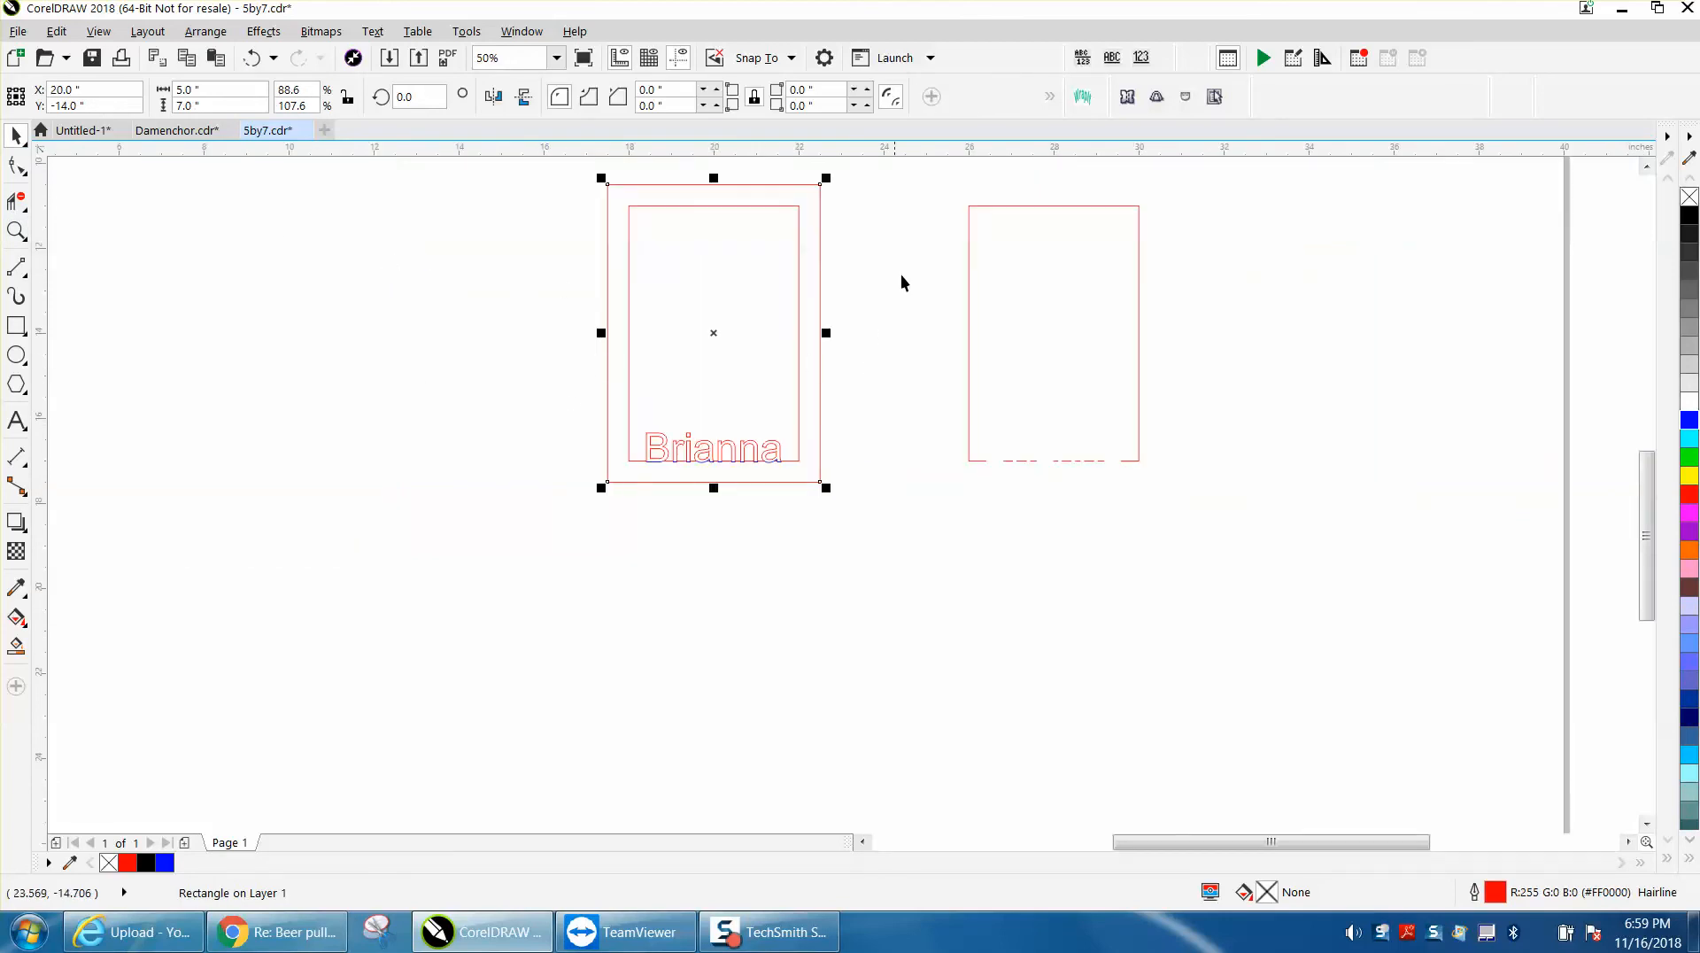
{"action": "left_click_drag", "start_coordinate": [928, 201], "coordinate": [1236, 578]}
{"action": "key", "text": "Delete"}
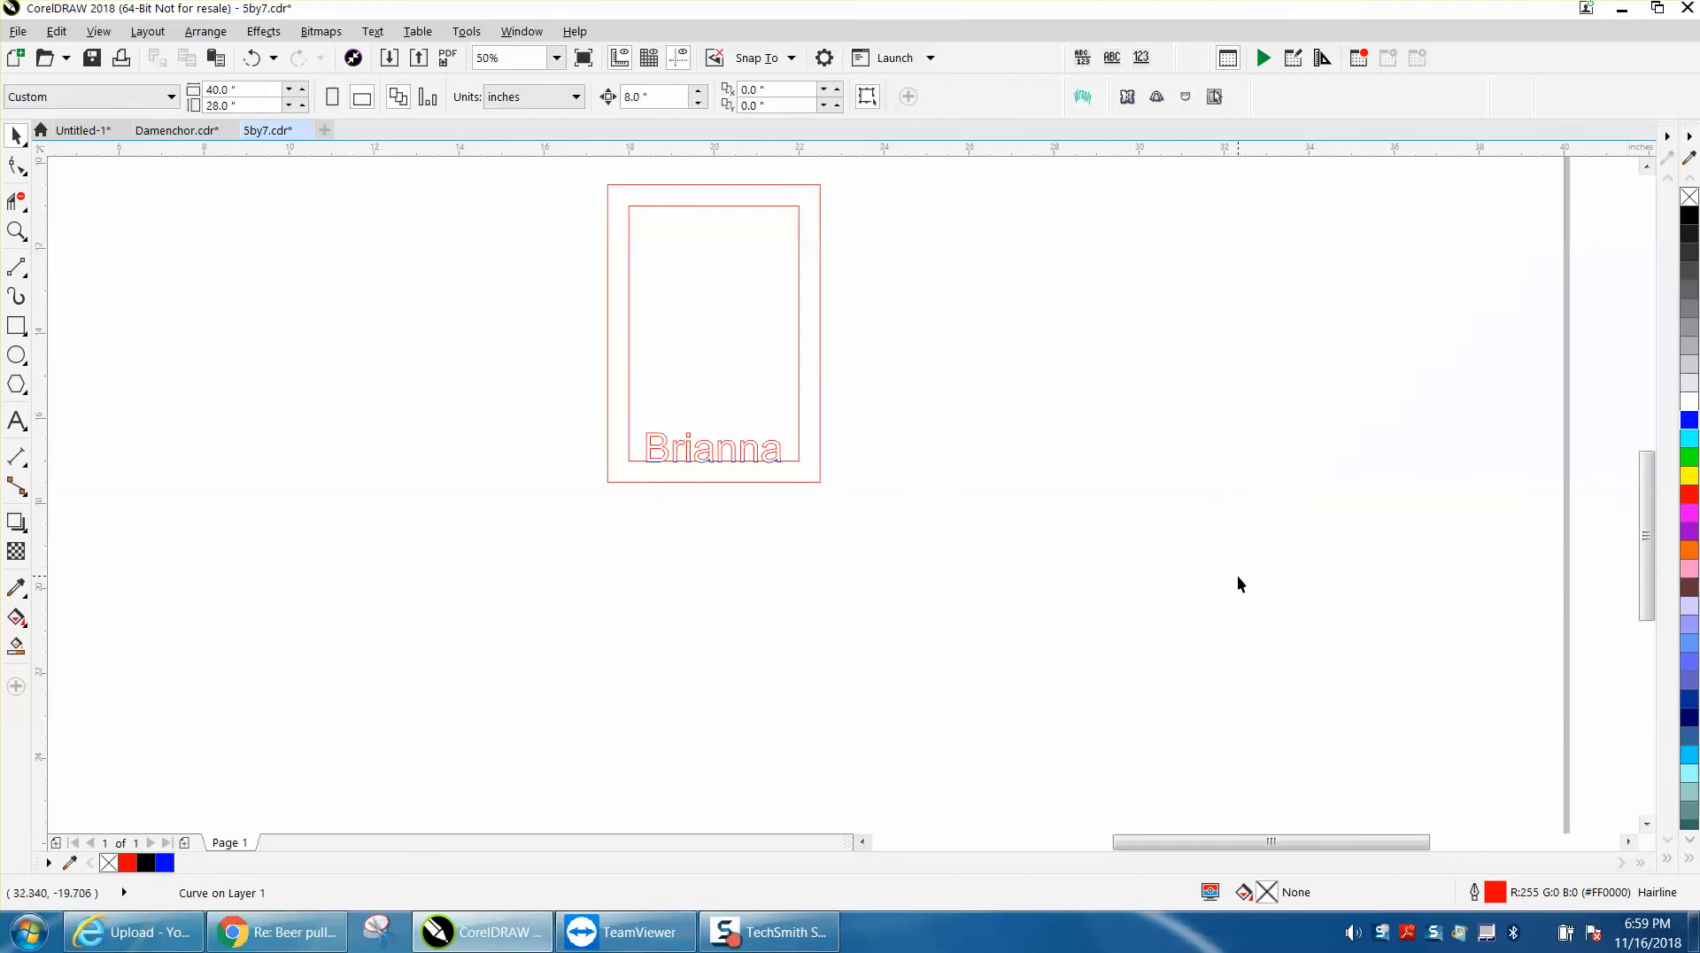
- Draw a rectangle beside the frame and set its size to 4.5 by 6.5 inches
{"action": "left_click", "coordinate": [16, 325]}
{"action": "mouse_move", "coordinate": [245, 247]}
{"action": "left_mouse_down"}
{"action": "mouse_move", "coordinate": [357, 470]}
{"action": "mouse_move", "coordinate": [431, 489]}
{"action": "left_mouse_up"}
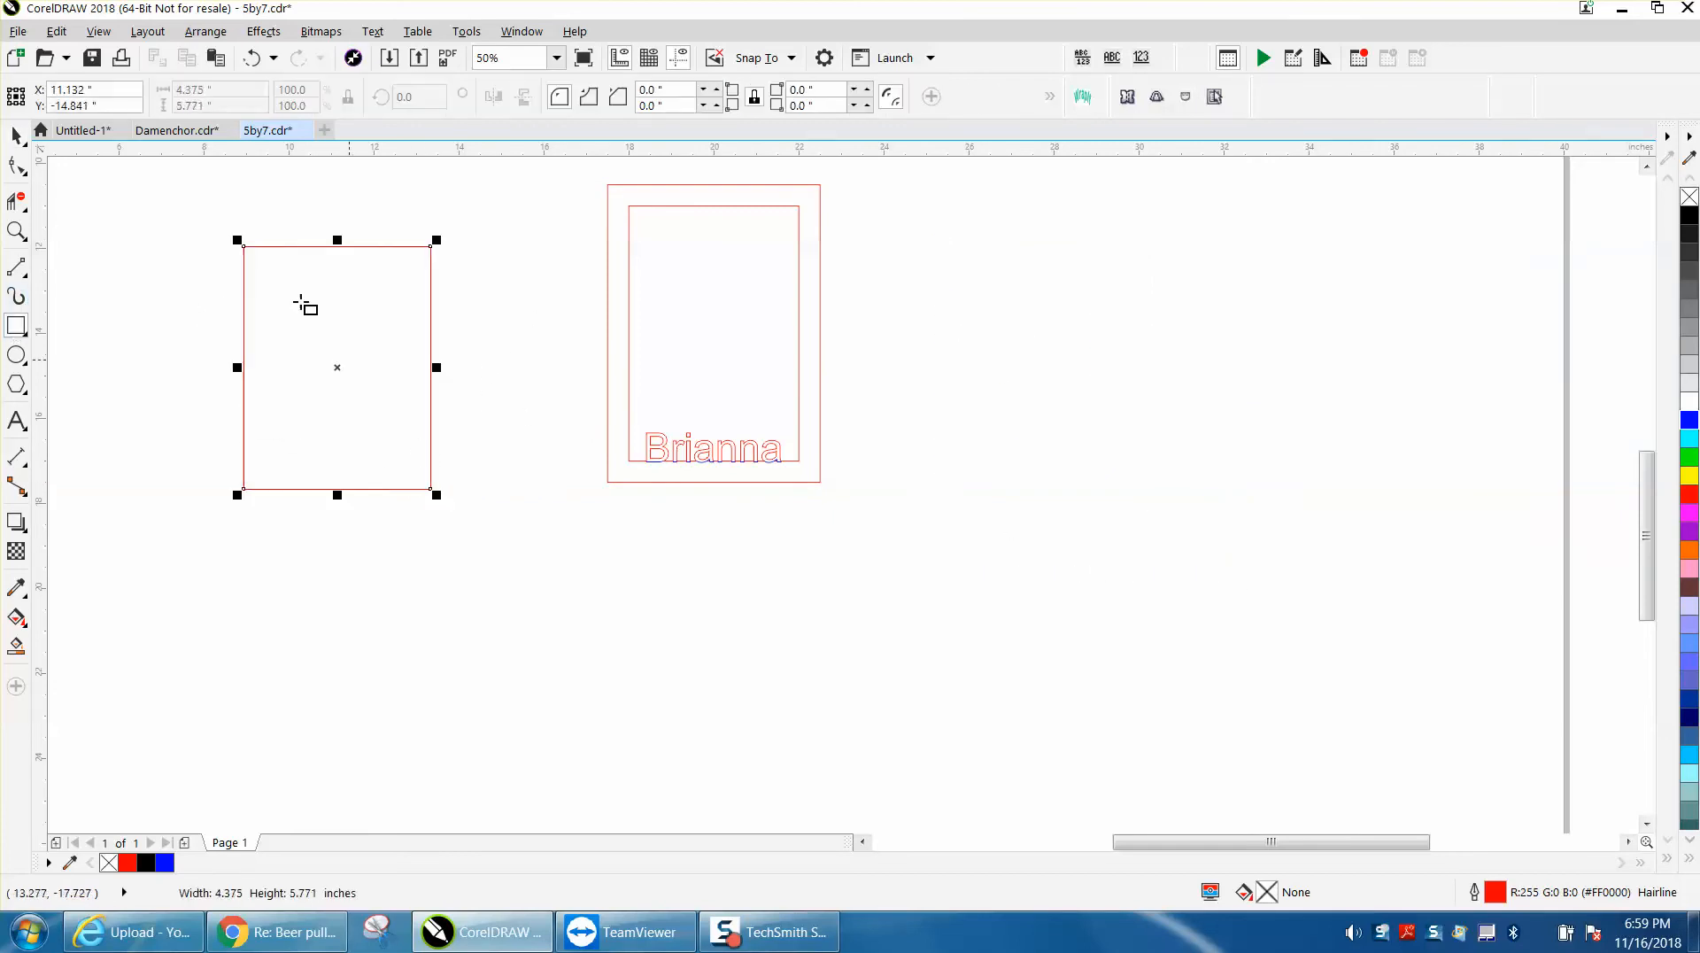
{"action": "left_click_drag", "start_coordinate": [215, 90], "coordinate": [169, 89]}
{"action": "type", "text": "4"}
{"action": "key", "text": "Tab"}
{"action": "type", "text": "6."}
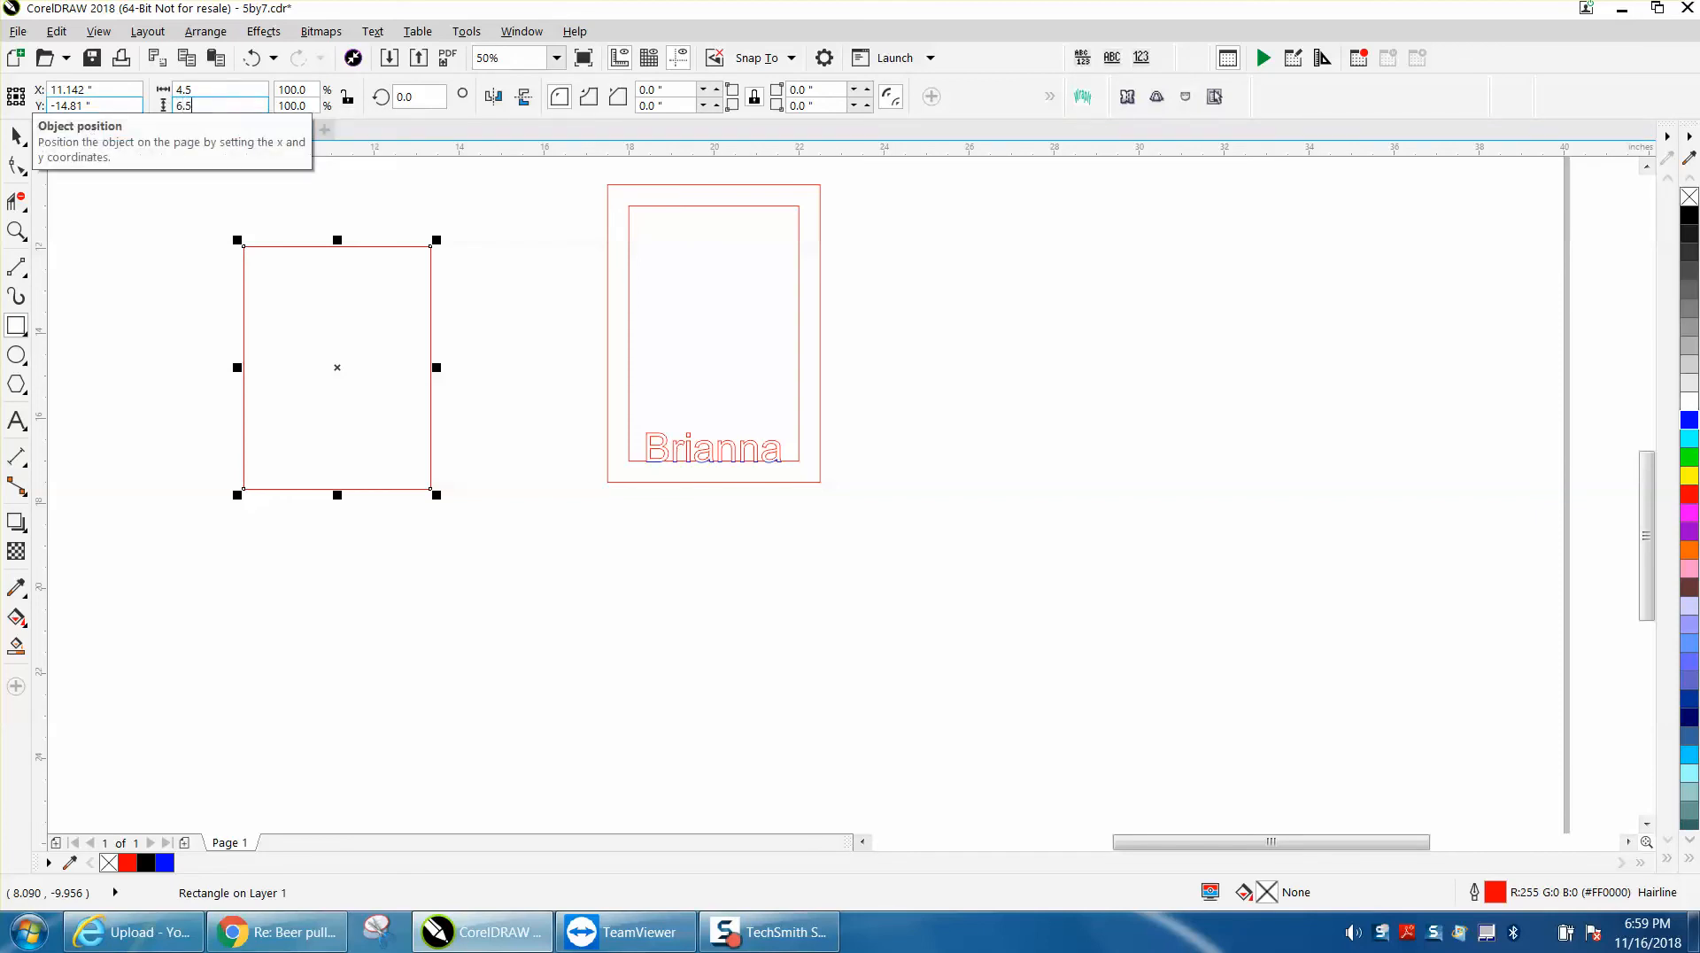
{"action": "type", "text": "5"}
{"action": "key", "text": "Return"}
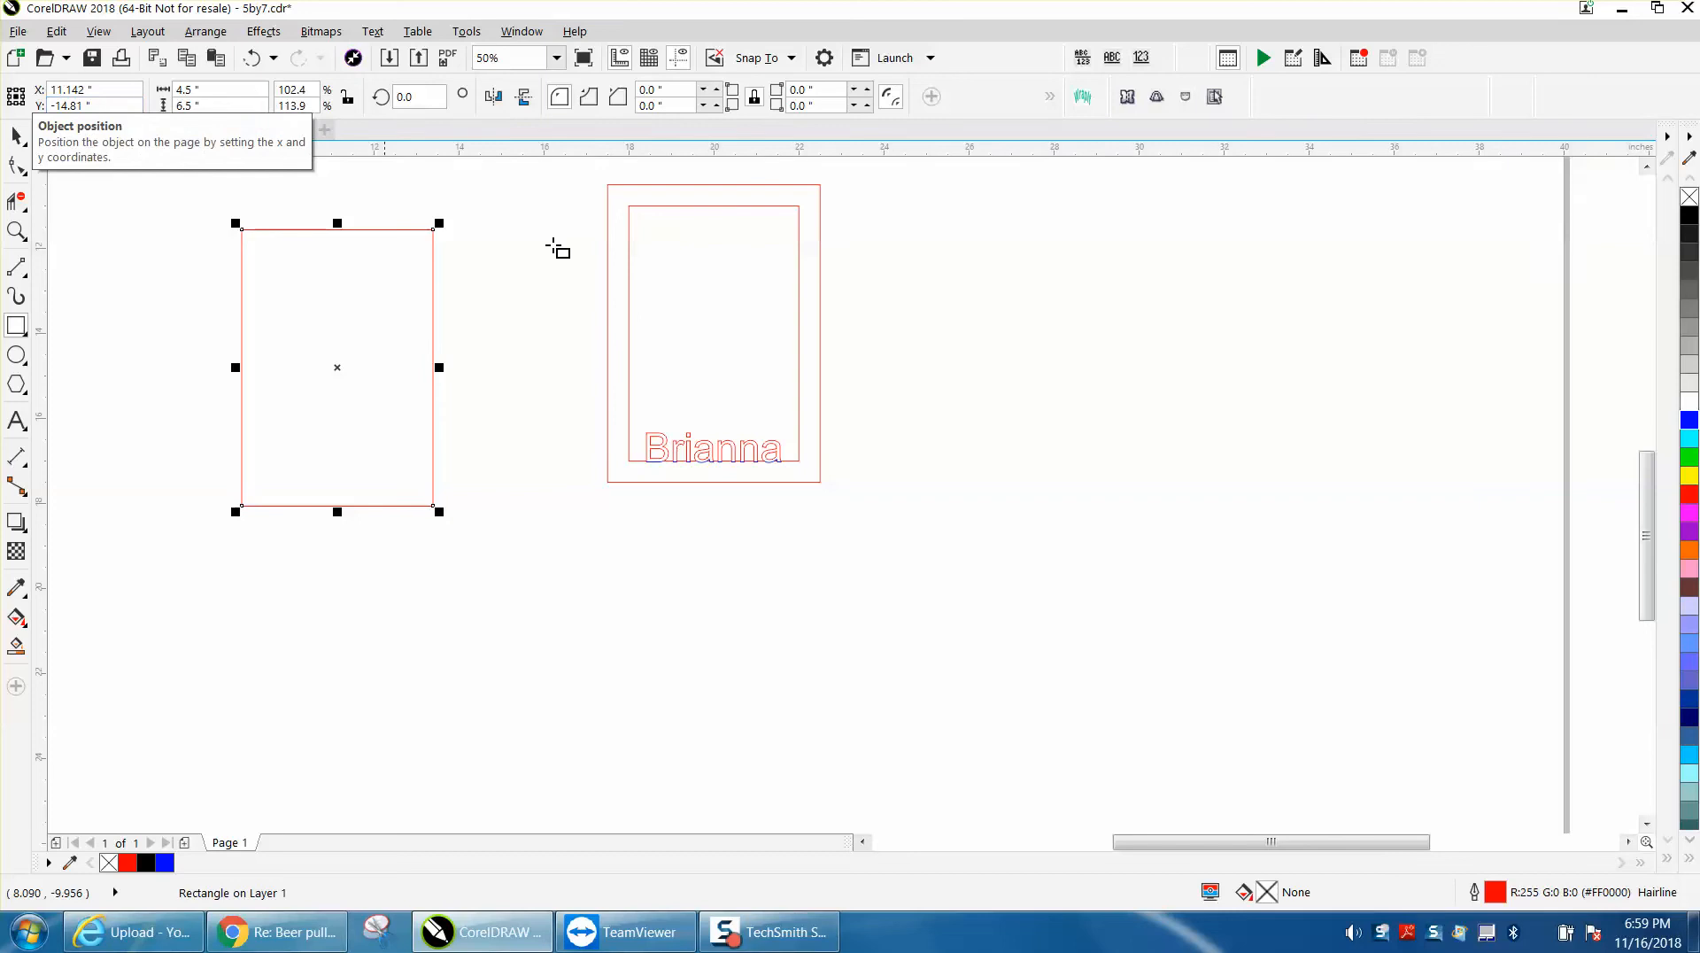
- Give the 4.5 by 6.5 inch rectangle a blue outline and centre it on the page between the frame's two outlines
{"action": "right_click", "coordinate": [1688, 422]}
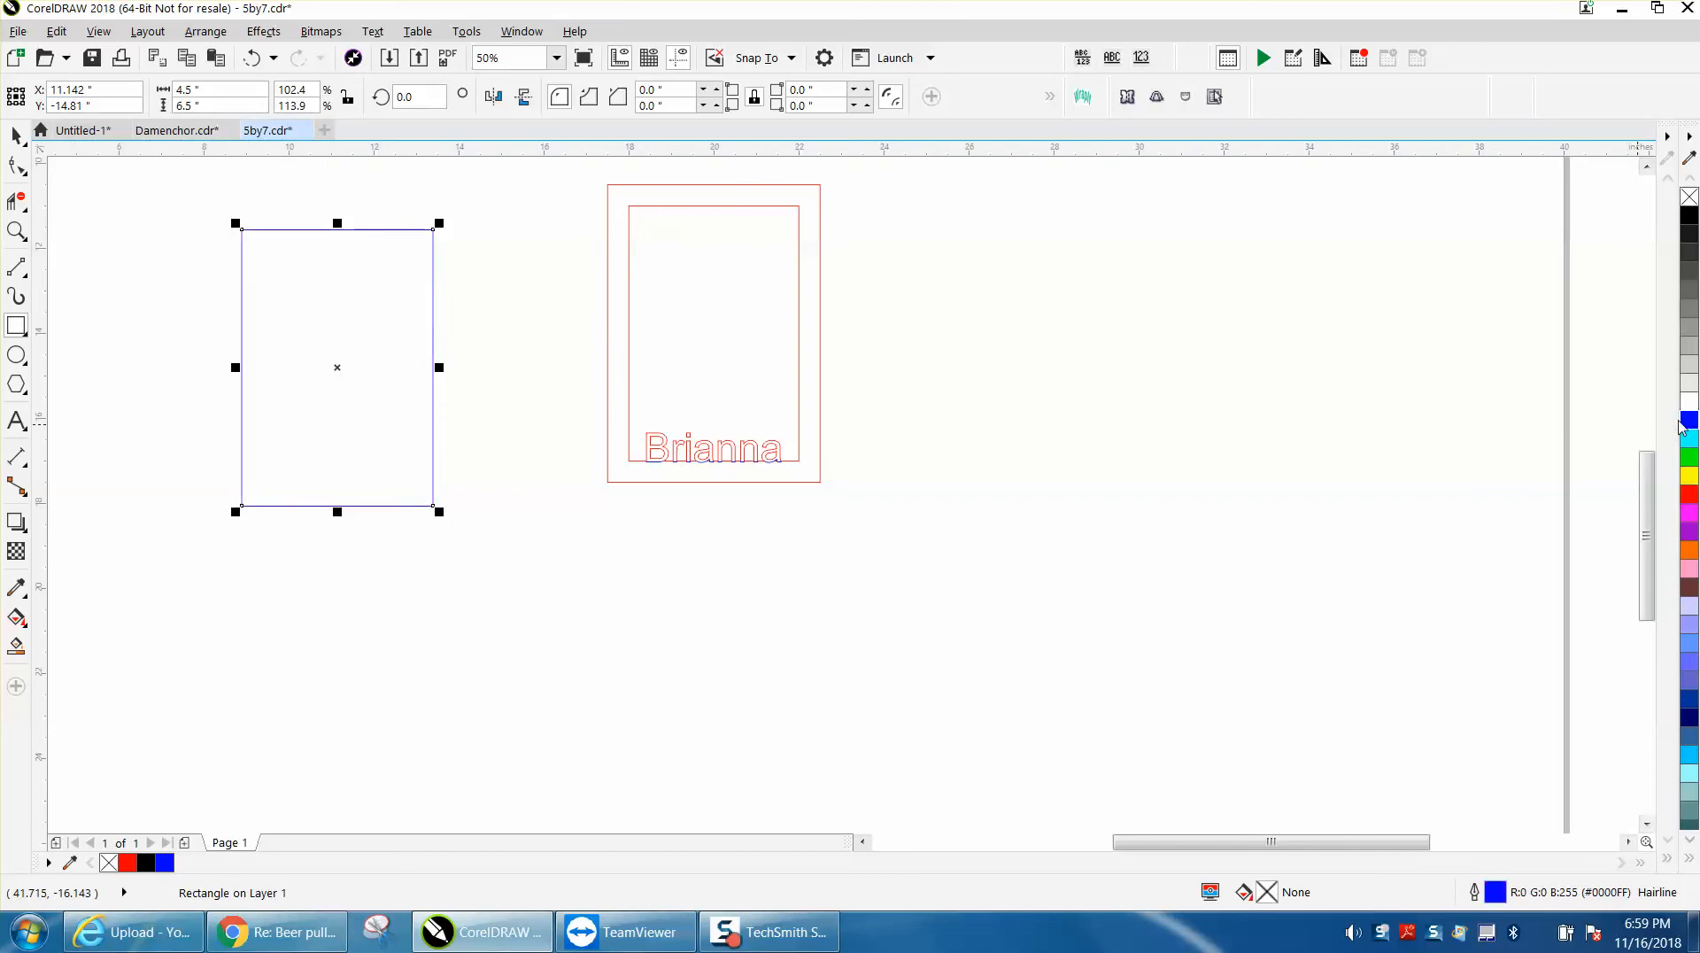
{"action": "key", "text": "p"}
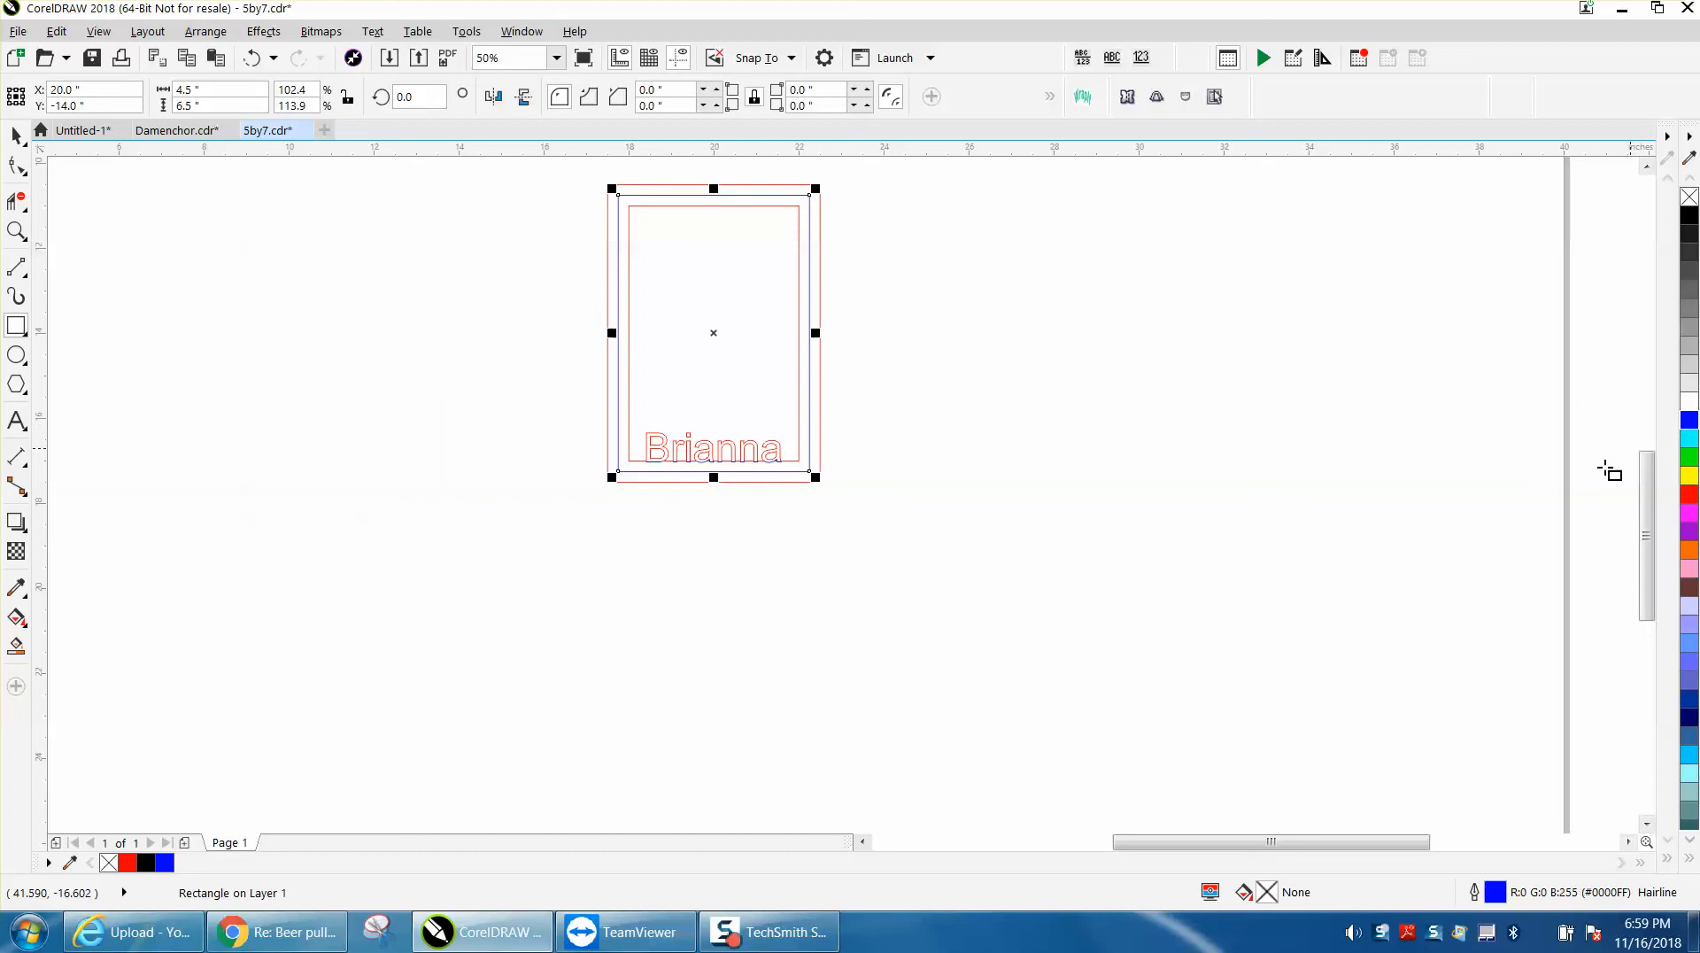
- Examine the lower photo of the finished cut frame with the name joined to its bottom edge
{"action": "scroll", "coordinate": [837, 514], "scroll_direction": "down", "scroll_amount": 4}
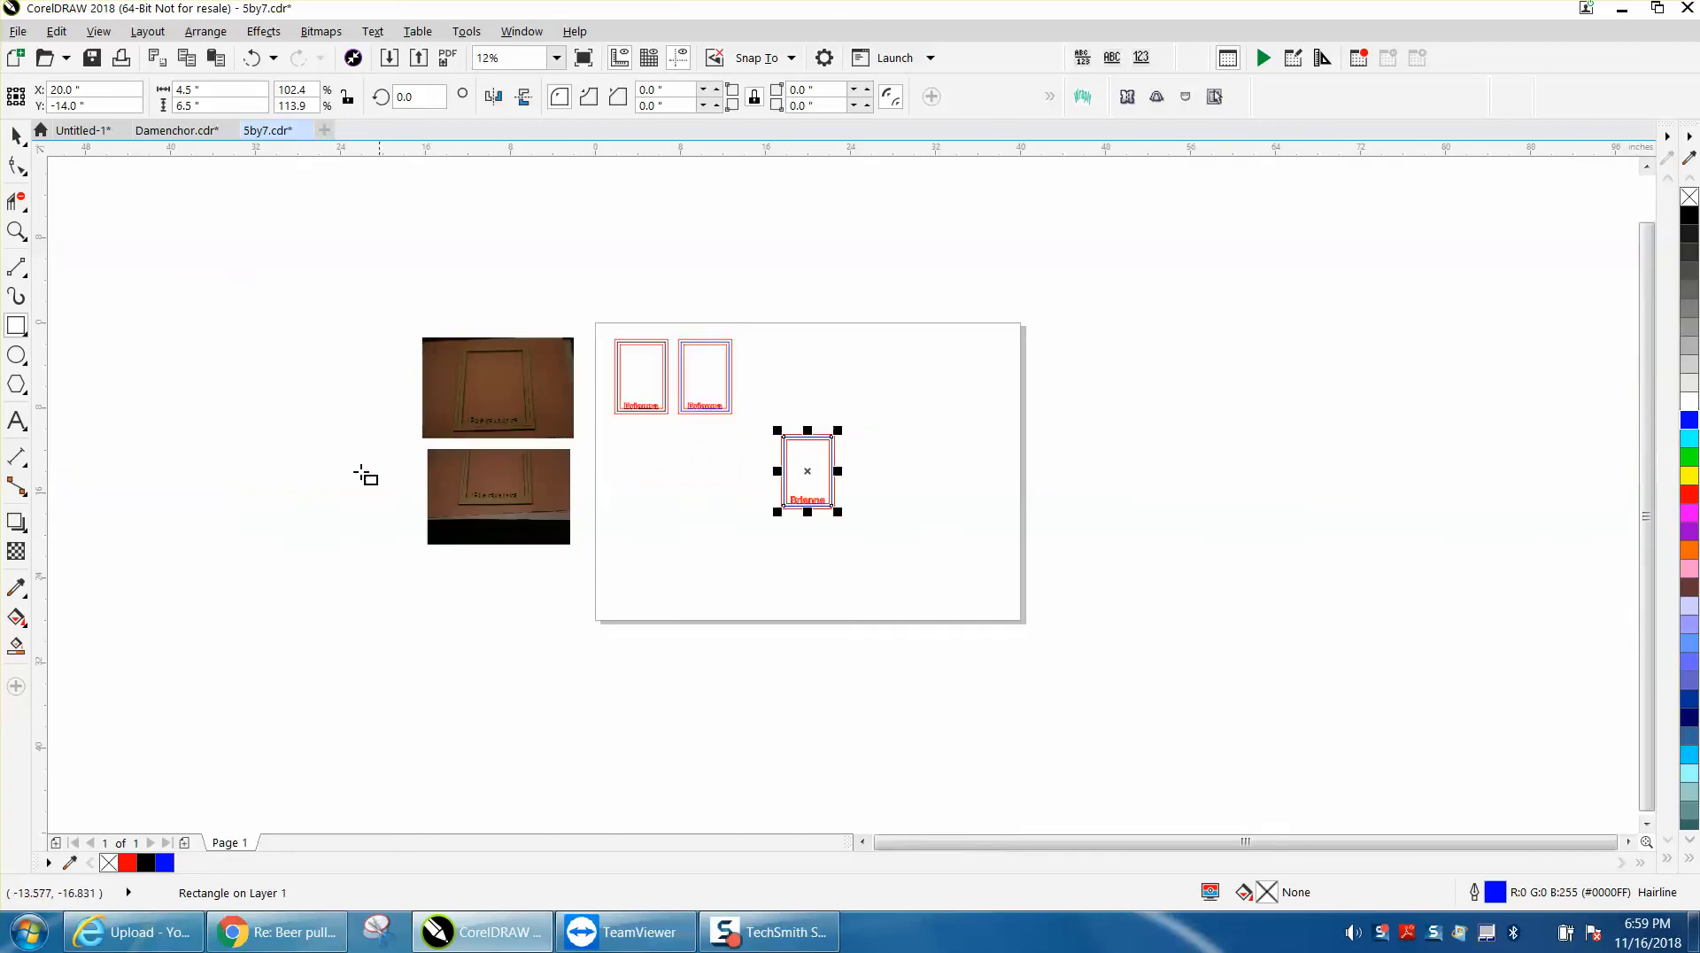
{"action": "left_click", "coordinate": [16, 231]}
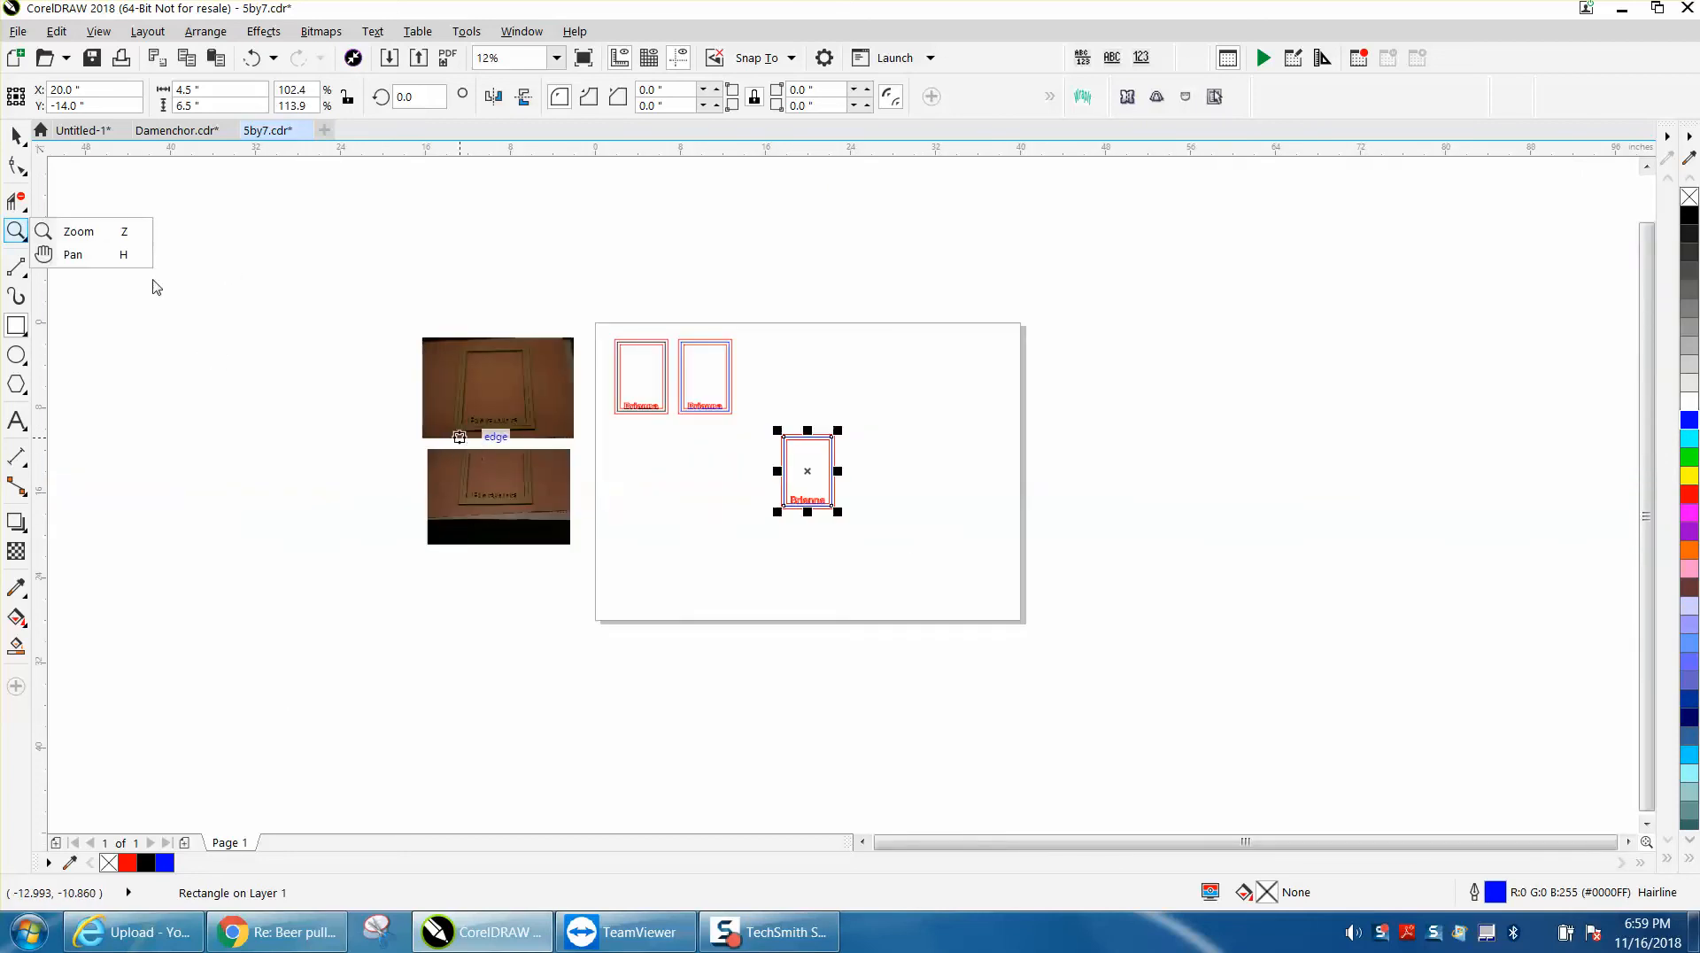
{"action": "left_click", "coordinate": [80, 229]}
{"action": "left_click", "coordinate": [520, 487]}
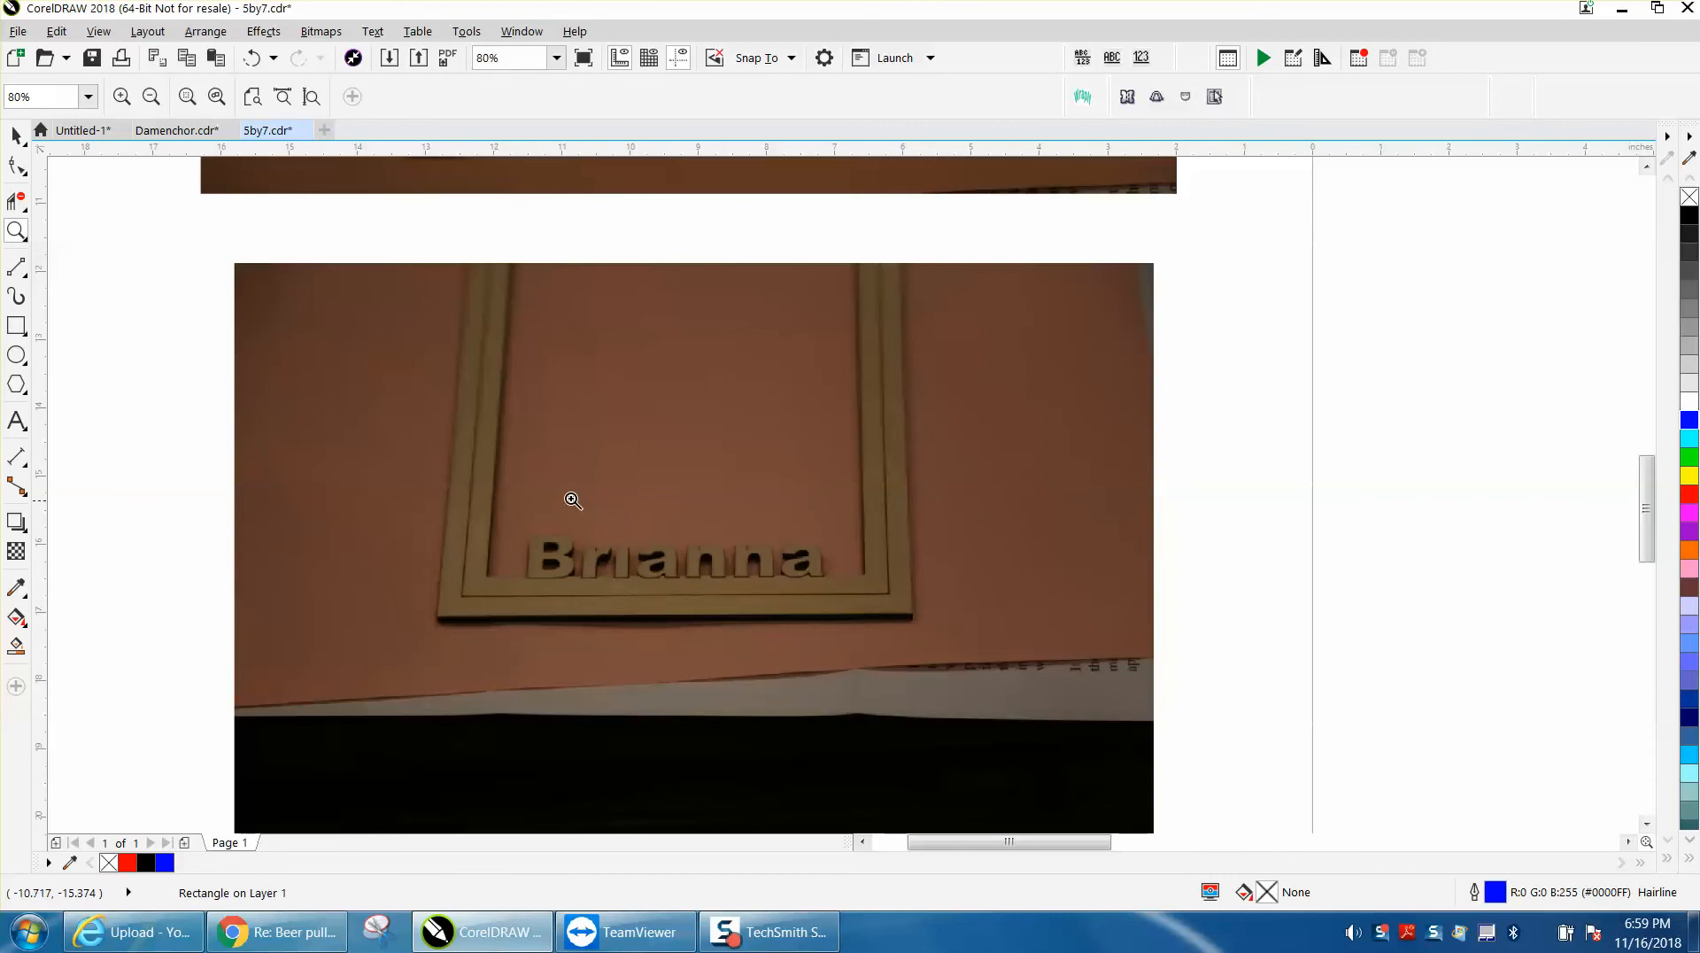
- Compare the frame drawing with the photo of the finished cut frame, focusing on the name along its bottom edge
{"action": "scroll", "coordinate": [569, 496], "scroll_direction": "down", "scroll_amount": 4}
{"action": "left_click_drag", "start_coordinate": [955, 400], "coordinate": [1114, 549]}
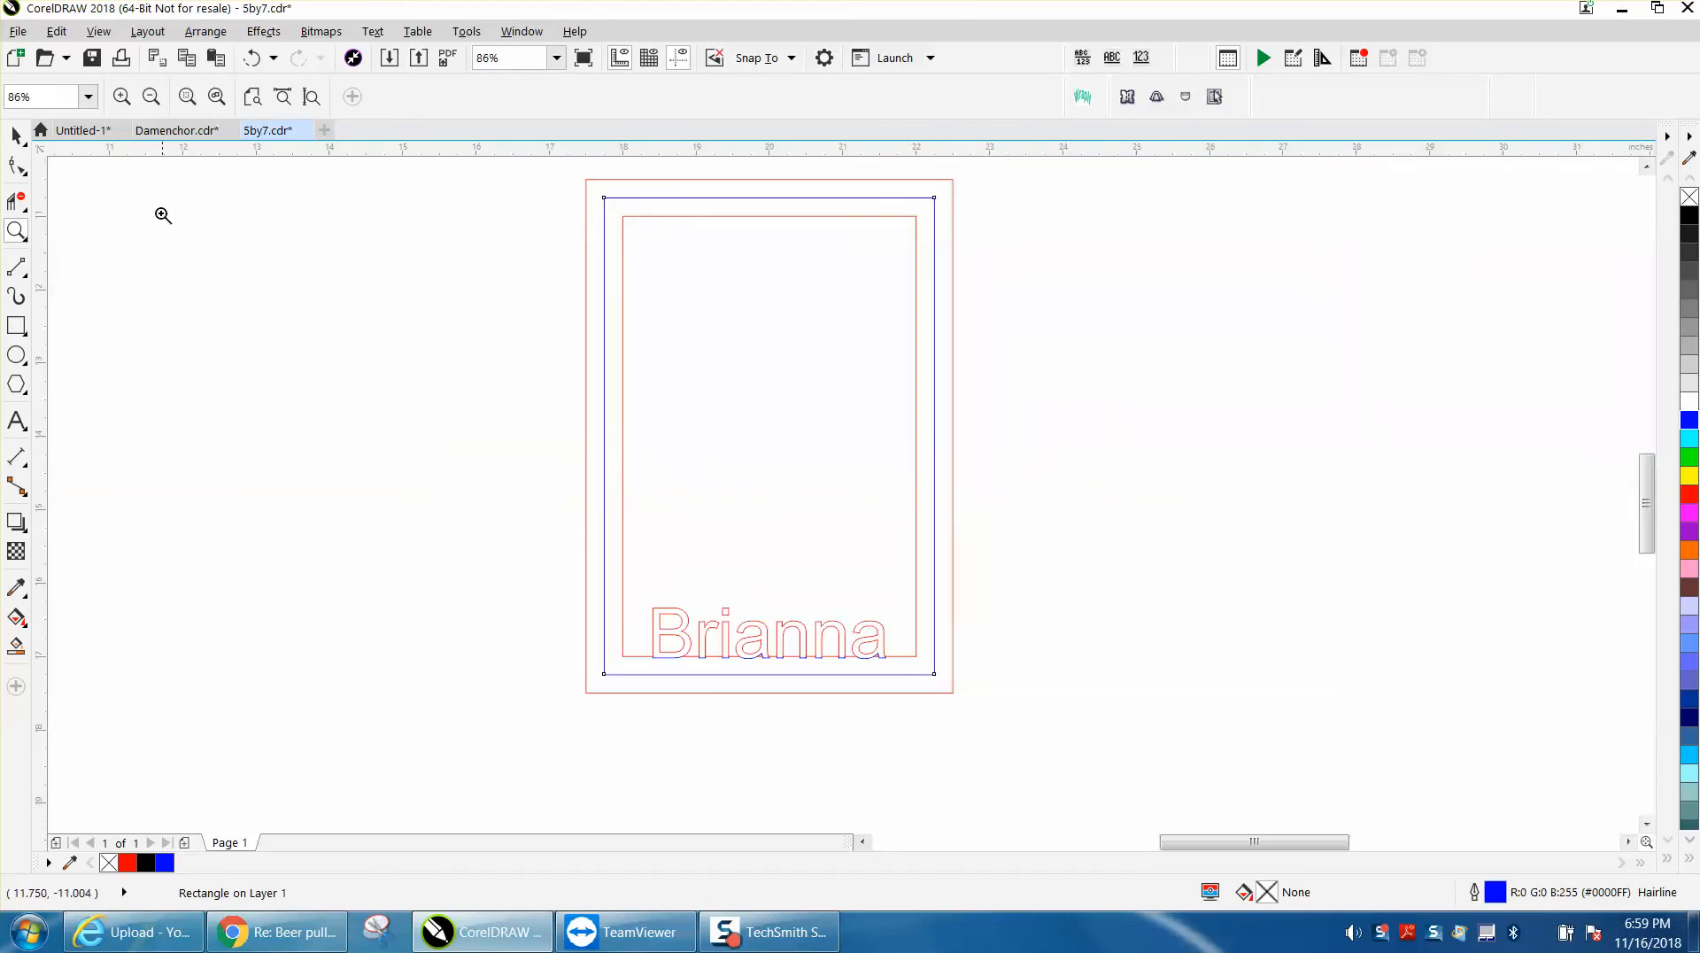
{"action": "left_click", "coordinate": [16, 135]}
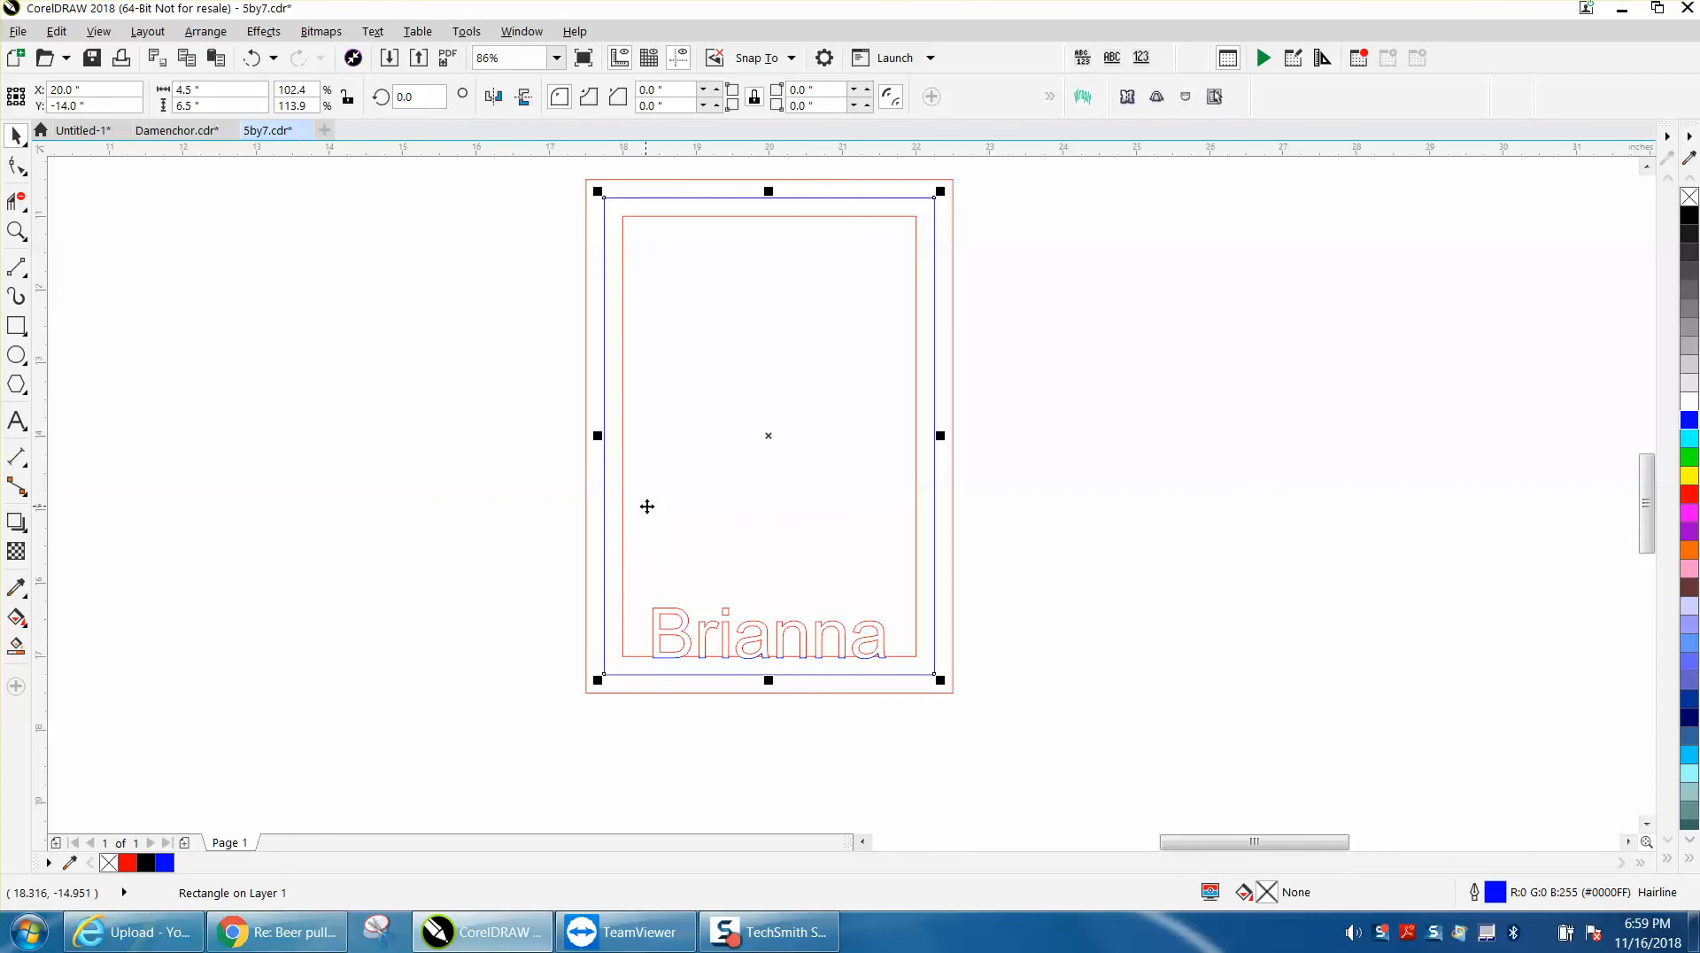
{"action": "scroll", "coordinate": [647, 506], "scroll_direction": "down", "scroll_amount": 4}
{"action": "scroll", "coordinate": [324, 377], "scroll_direction": "down", "scroll_amount": 3}
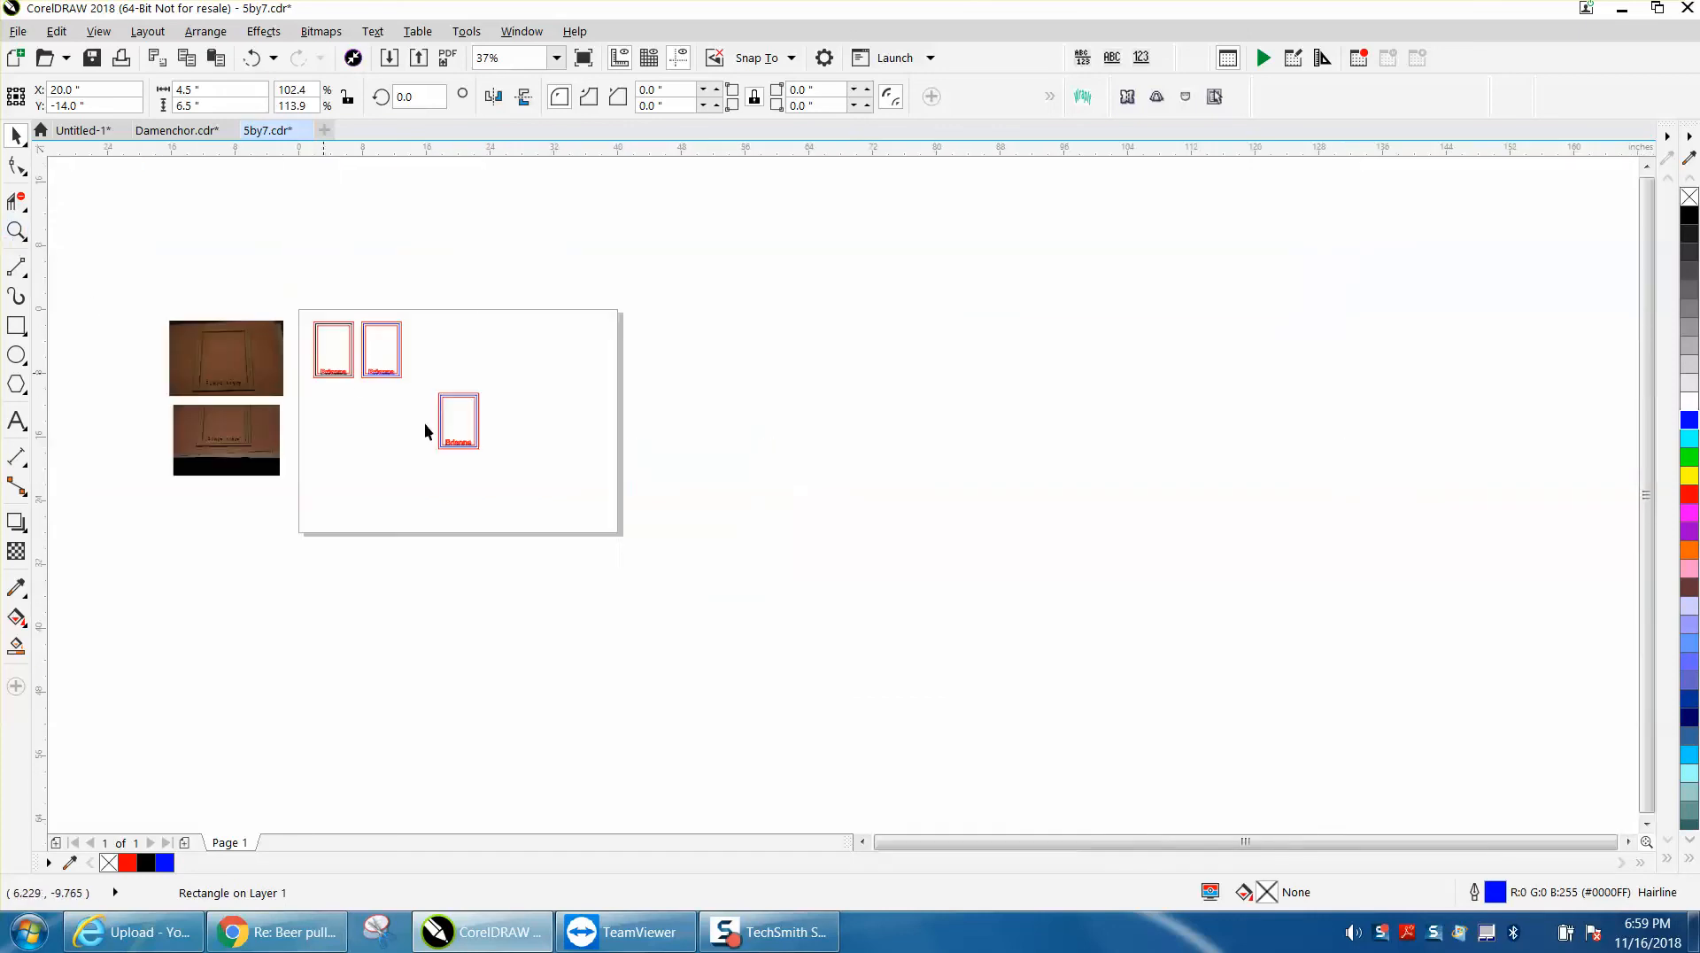
{"action": "left_click", "coordinate": [16, 231]}
{"action": "left_click_drag", "start_coordinate": [316, 399], "coordinate": [654, 560]}
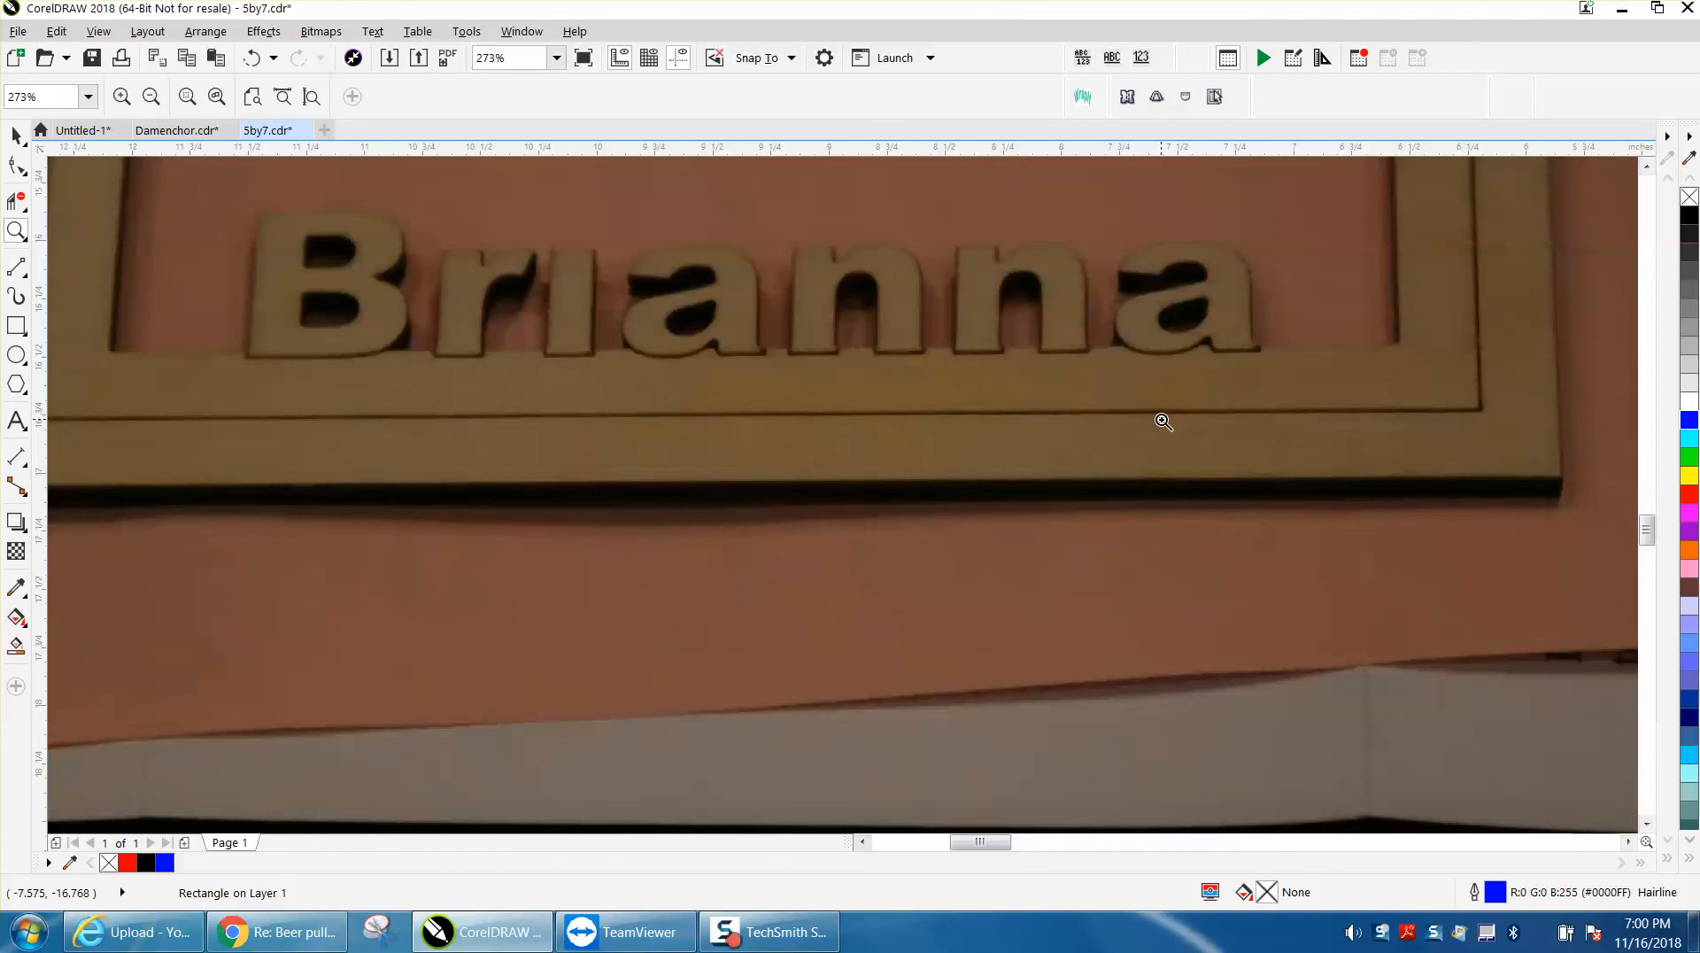
{"action": "scroll", "coordinate": [1051, 349], "scroll_direction": "down", "scroll_amount": 4}
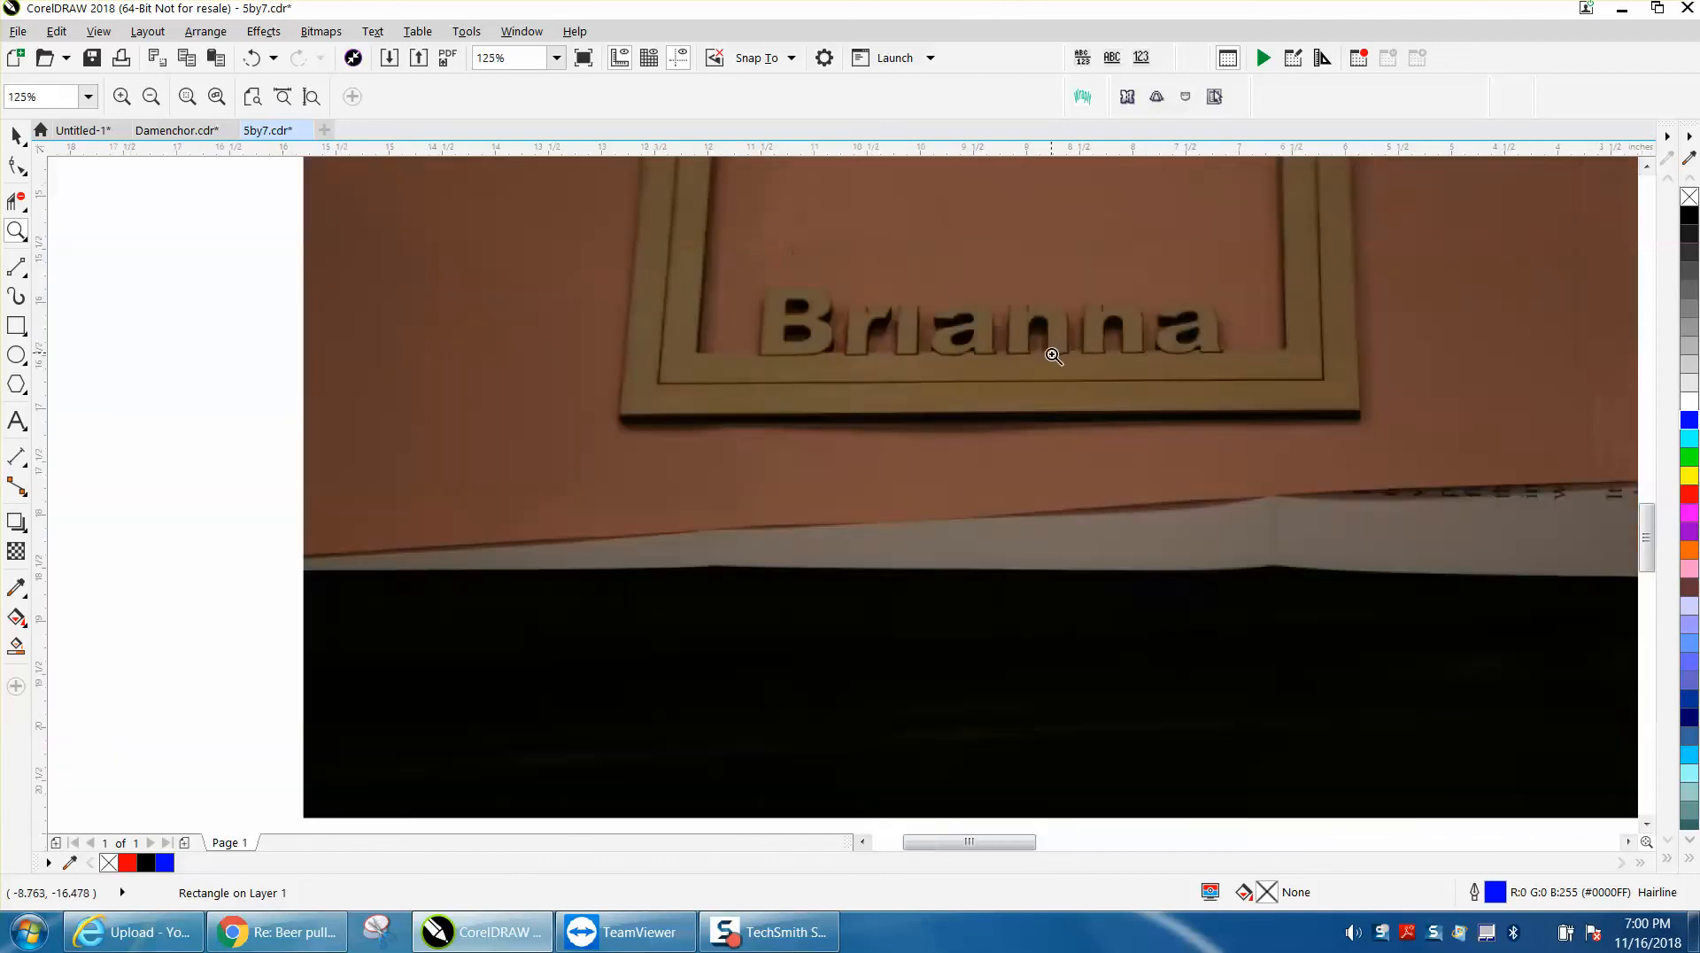
{"action": "scroll", "coordinate": [1308, 391], "scroll_direction": "down", "scroll_amount": 1}
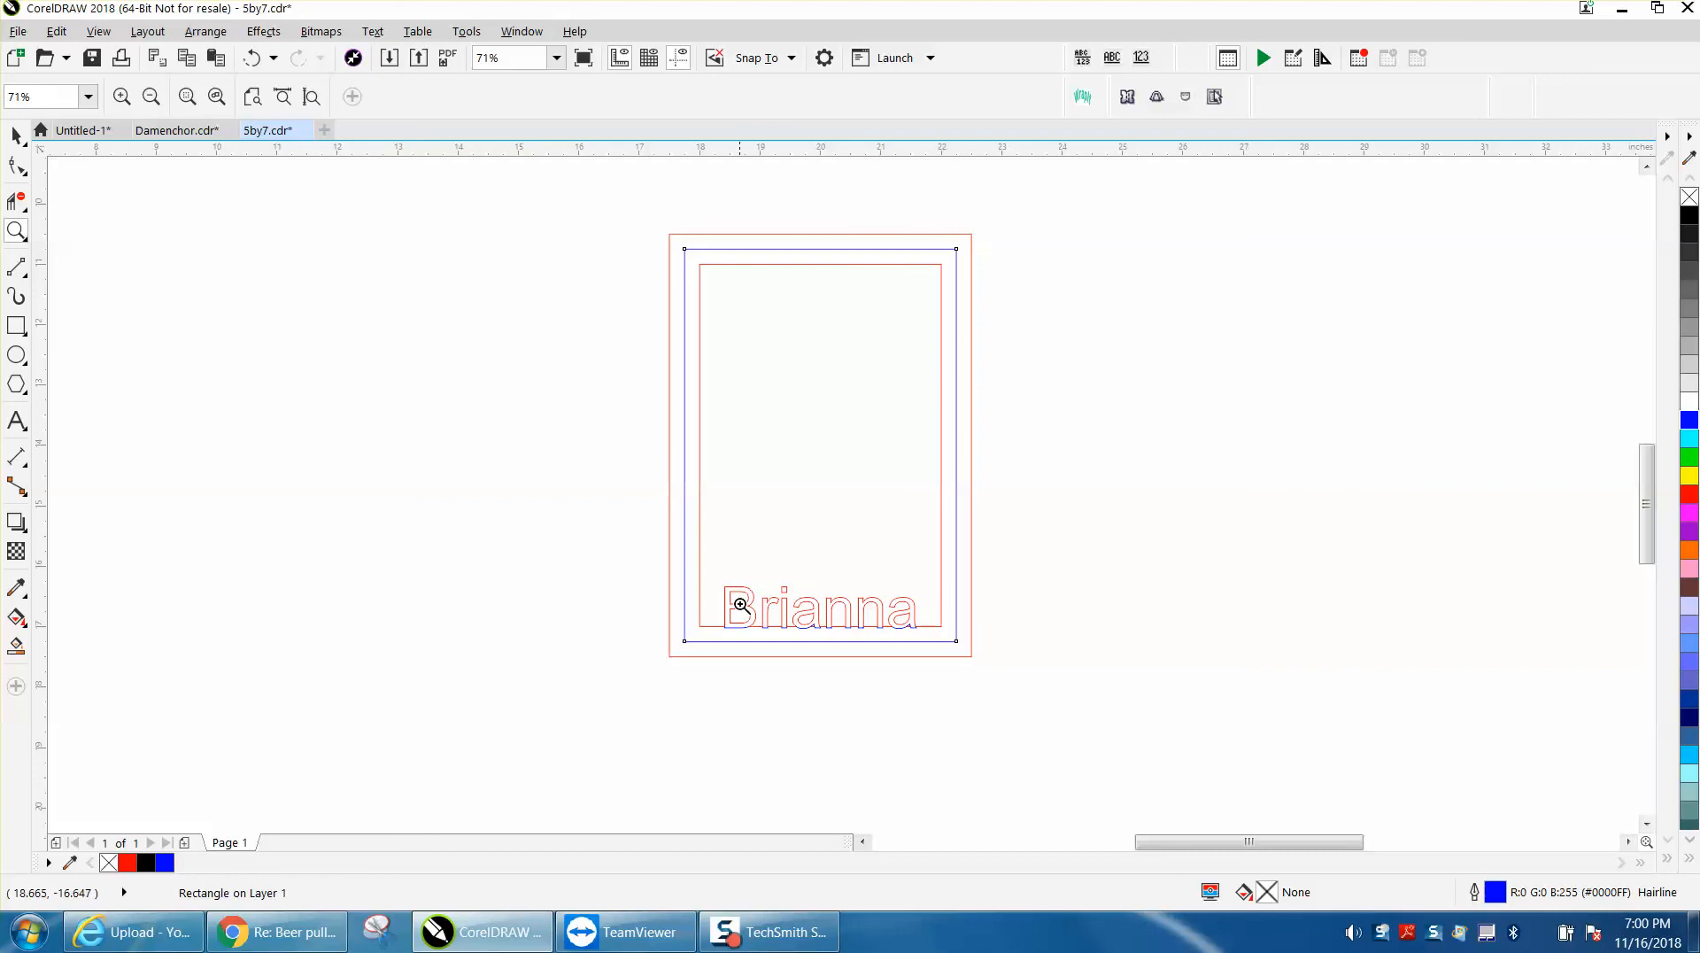
- Inspect the name's lower edge and select the outer rectangle, the blue rectangle and the blue lower letter lines to check each
{"action": "left_click_drag", "start_coordinate": [752, 549], "coordinate": [1011, 688]}
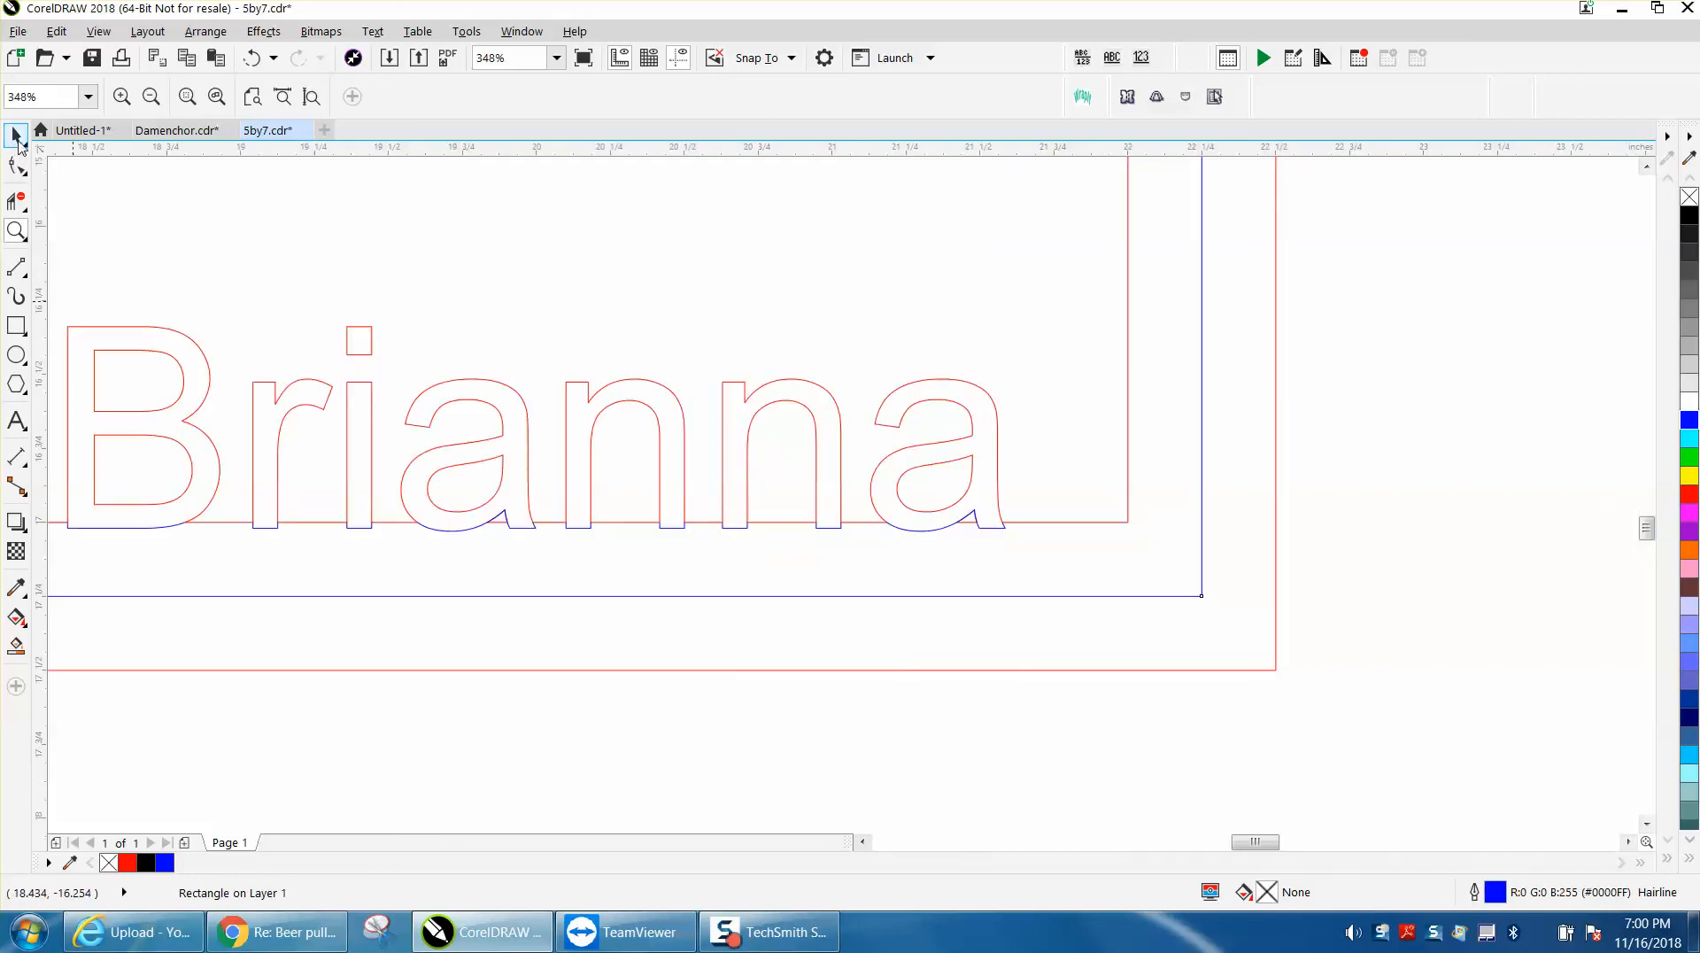
{"action": "left_click", "coordinate": [17, 135]}
{"action": "left_click", "coordinate": [387, 671]}
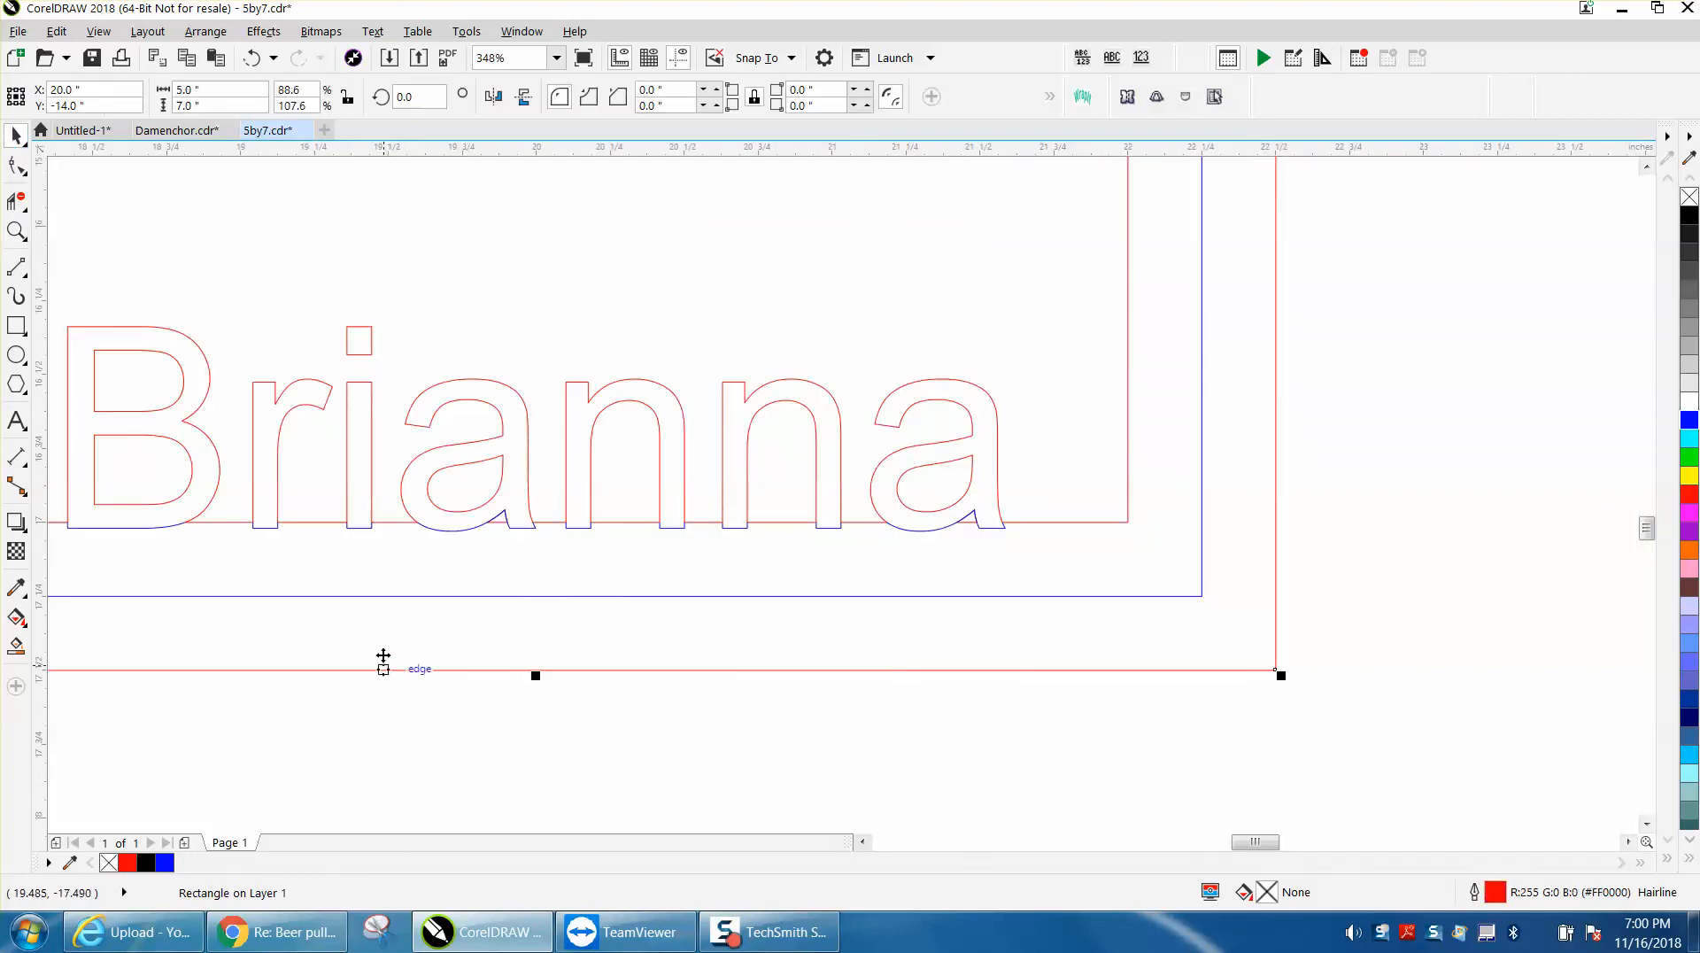
{"action": "key", "text": "Tab"}
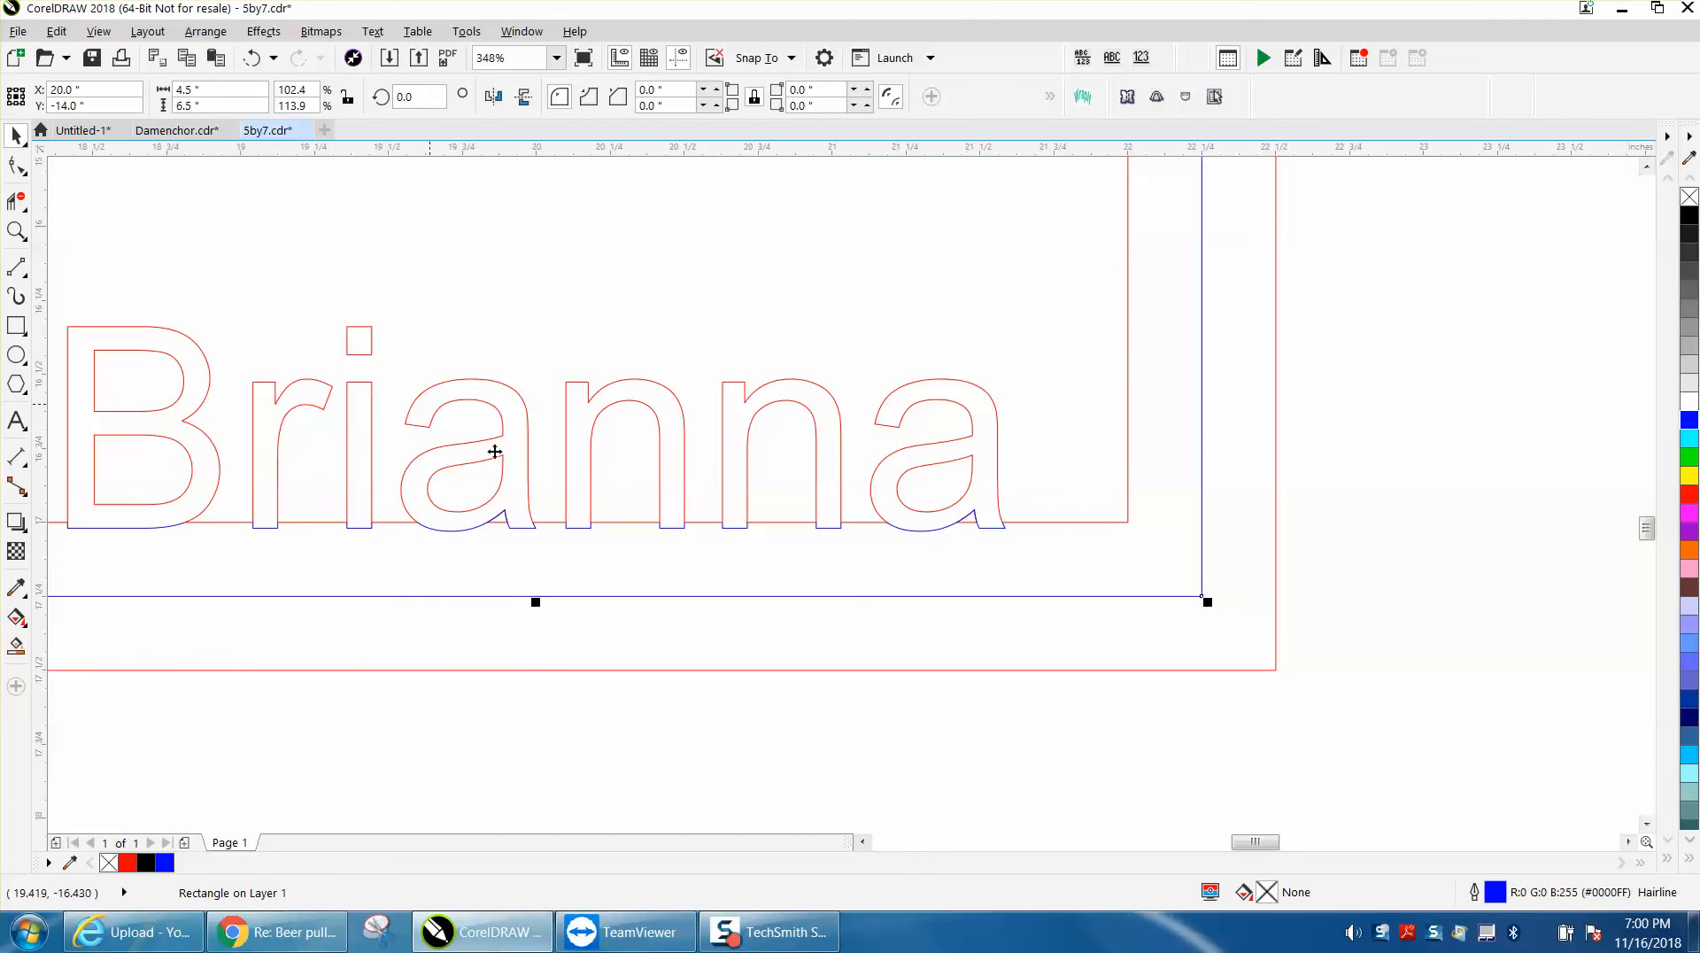
{"action": "scroll", "coordinate": [813, 689], "scroll_direction": "down", "scroll_amount": 3}
{"action": "left_click_drag", "start_coordinate": [330, 492], "coordinate": [921, 632]}
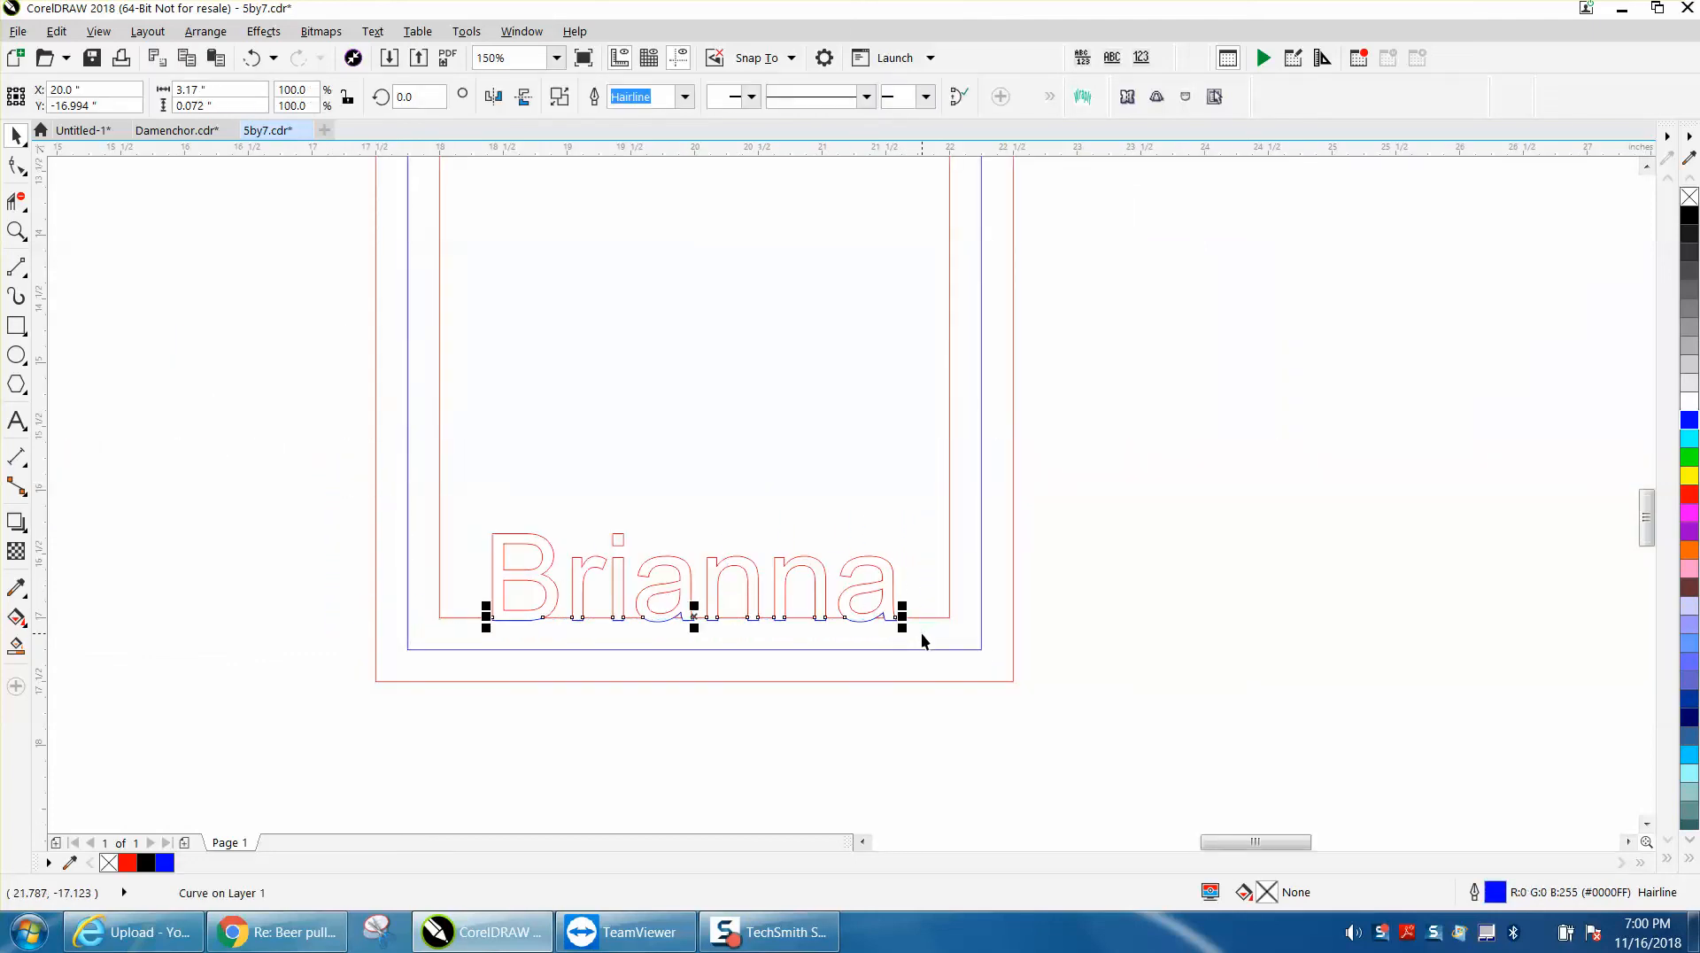
- Convert the blue 4.5 by 6.5 inch rectangle to curves
{"action": "left_click", "coordinate": [687, 582]}
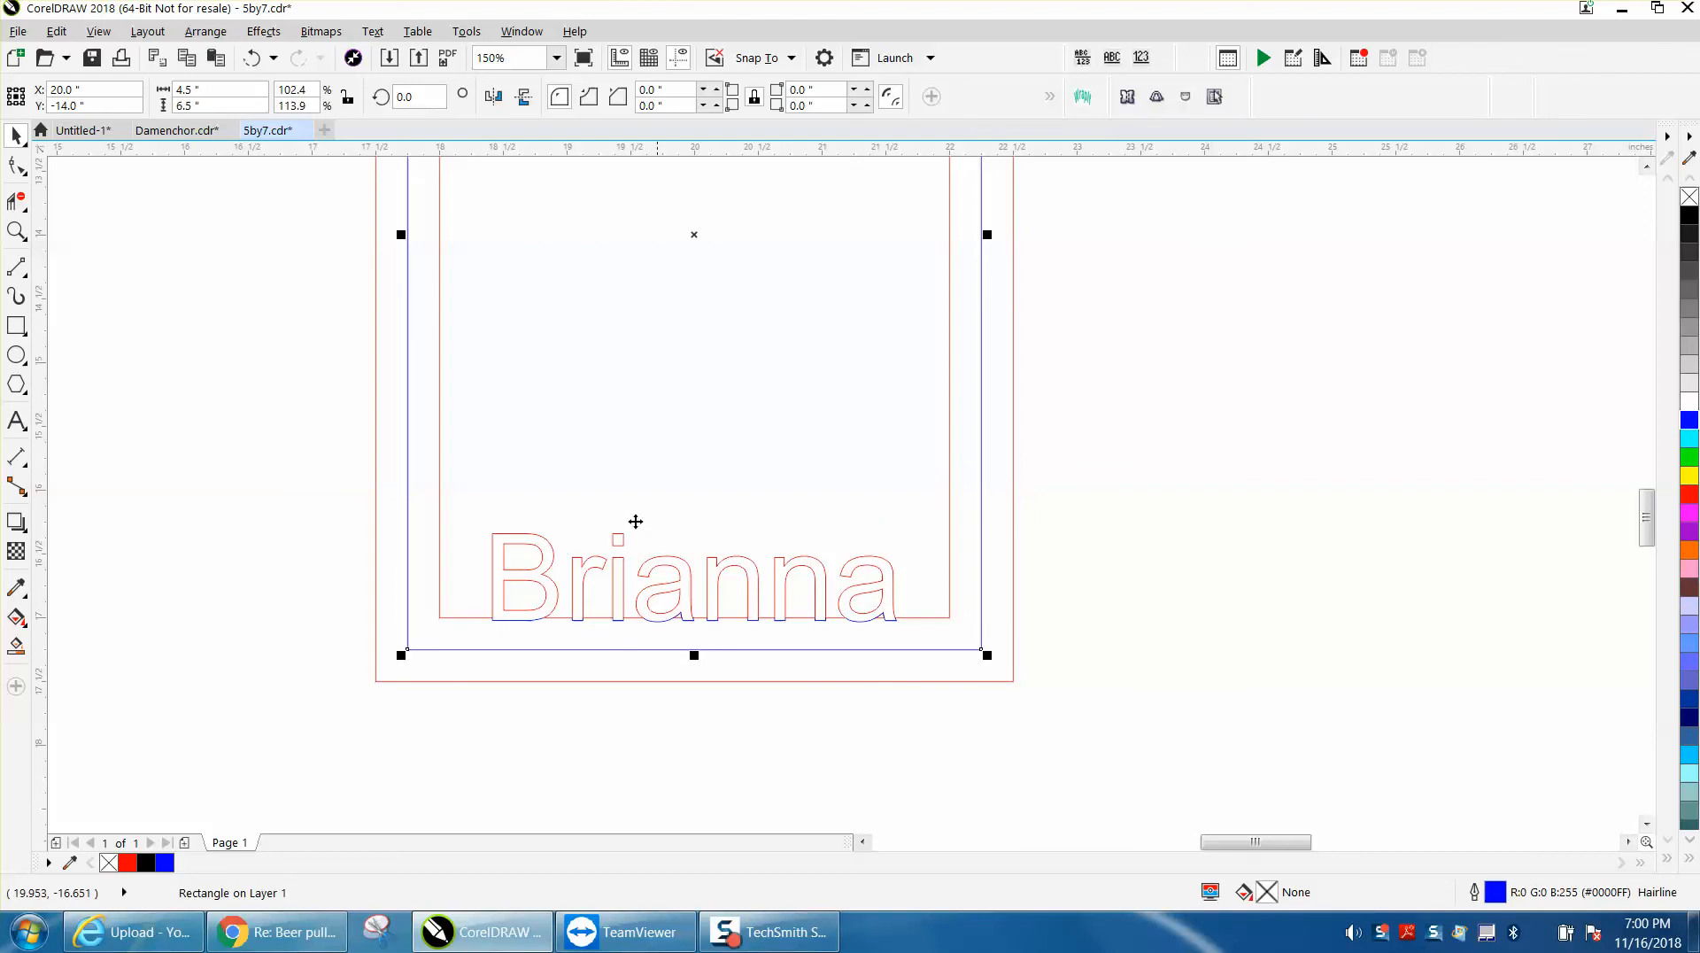
{"action": "left_click", "coordinate": [206, 31]}
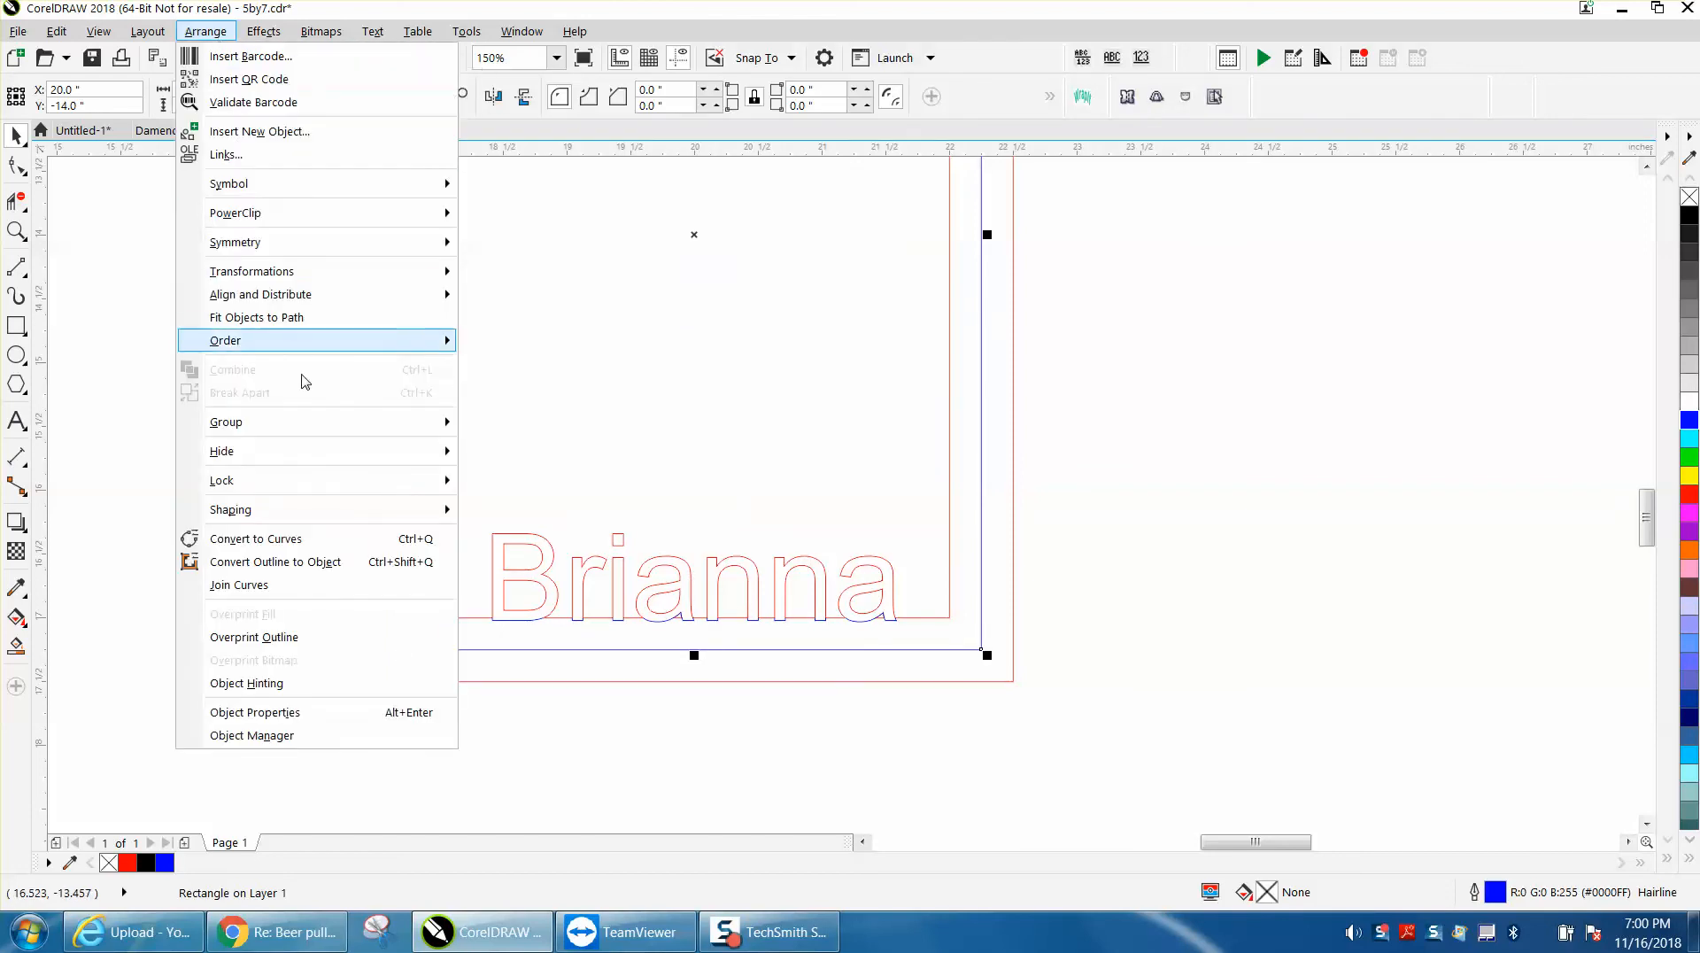
{"action": "left_click", "coordinate": [298, 544]}
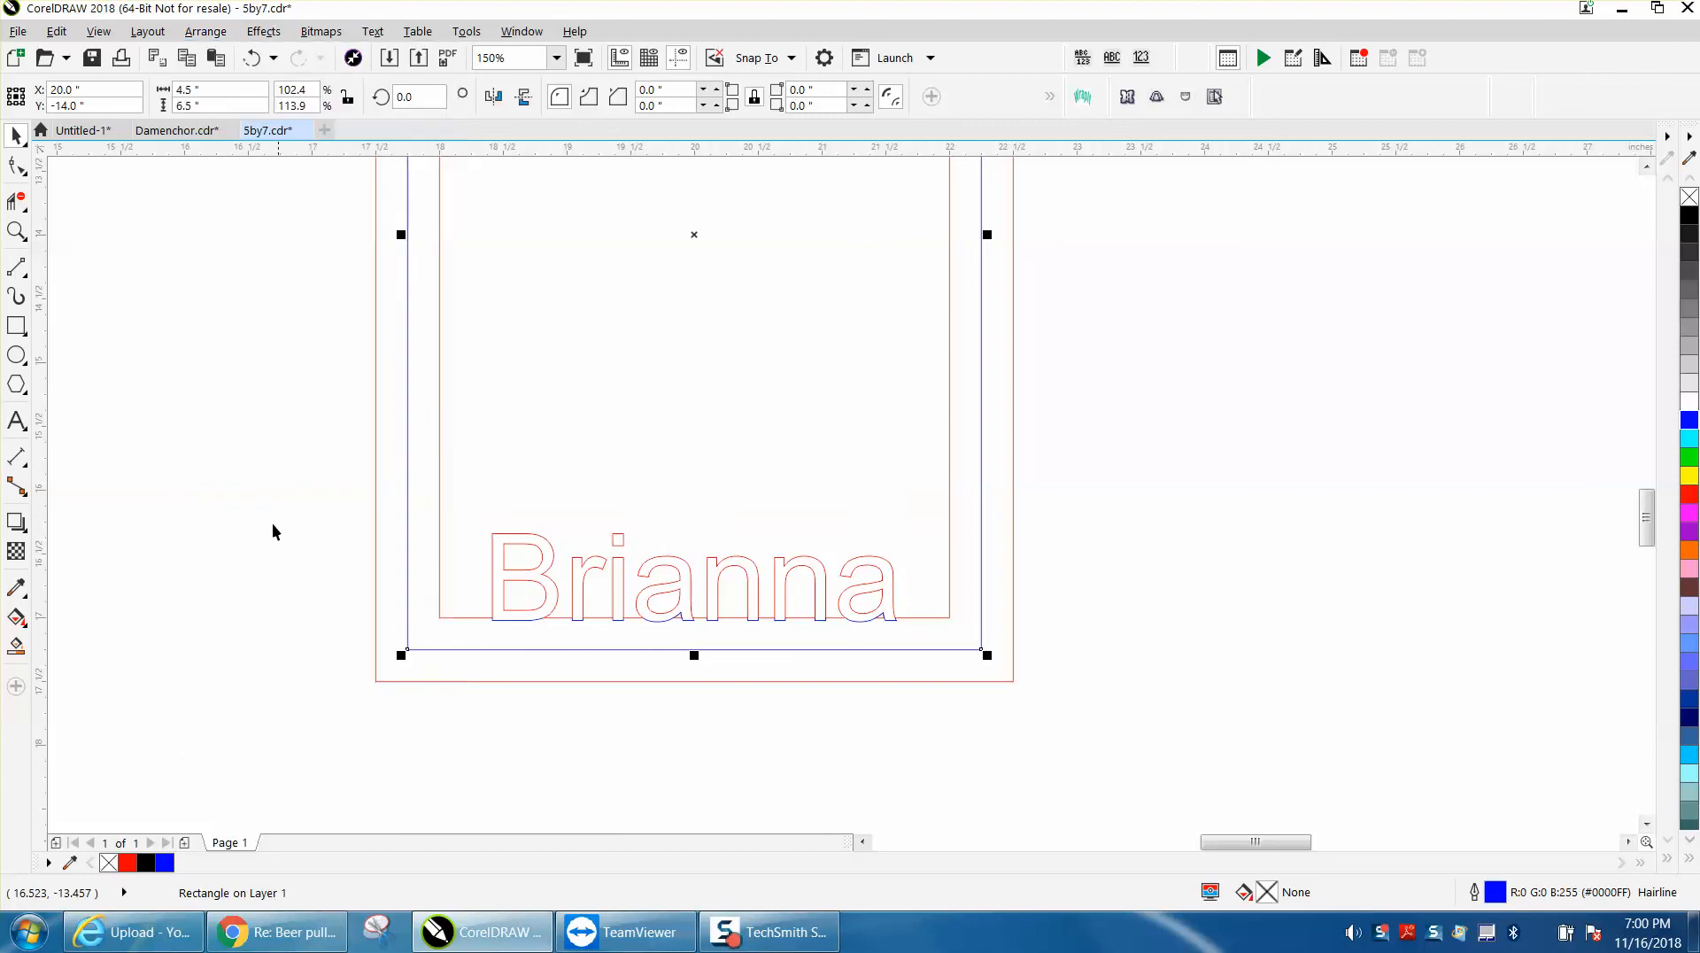
- Break apart the red curve that combines the inner opening with the name
{"action": "left_click", "coordinate": [473, 526]}
{"action": "left_click", "coordinate": [519, 532]}
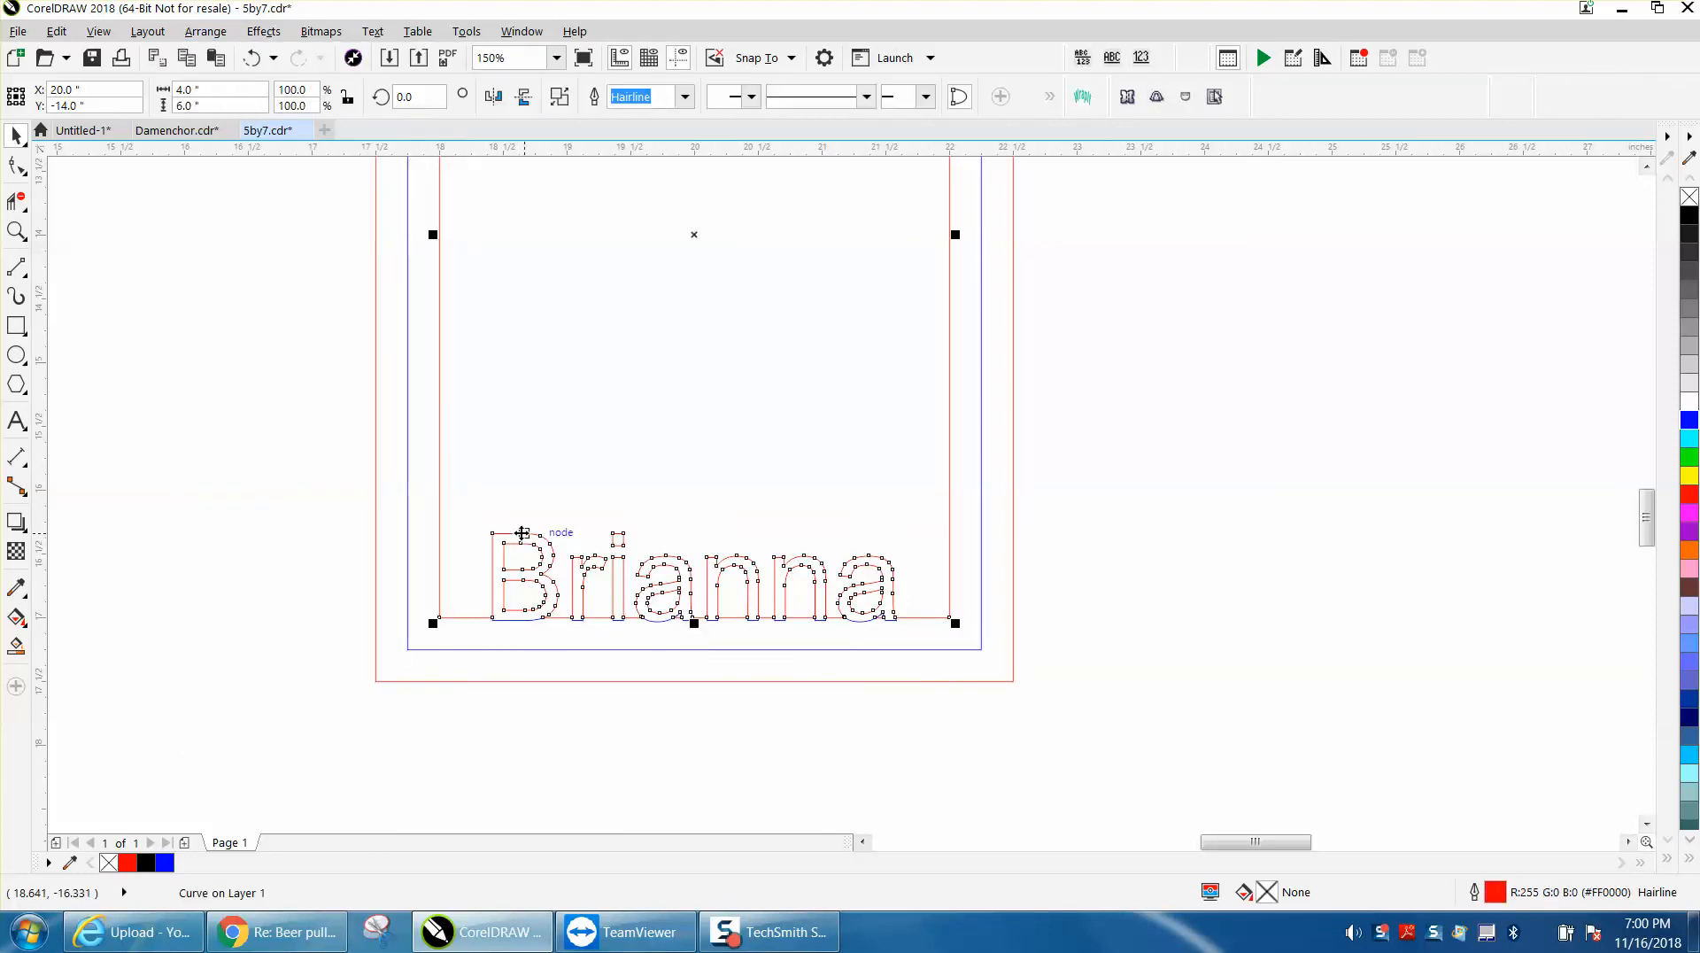
{"action": "left_click", "coordinate": [200, 38]}
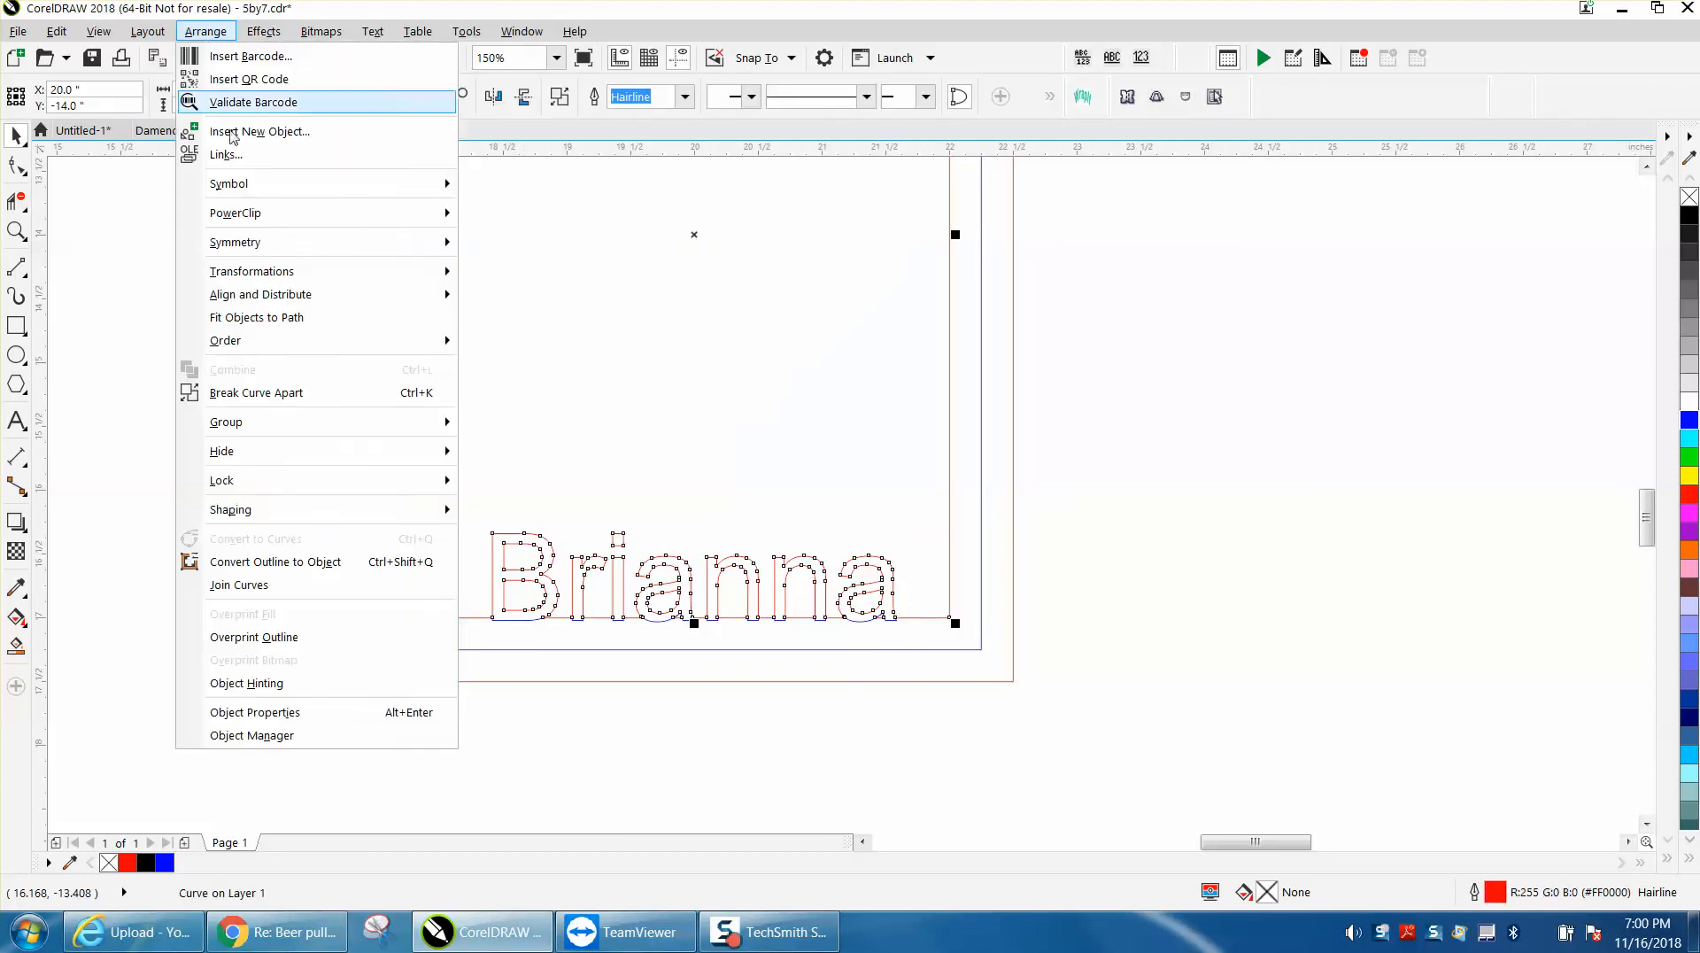
{"action": "left_click", "coordinate": [258, 390]}
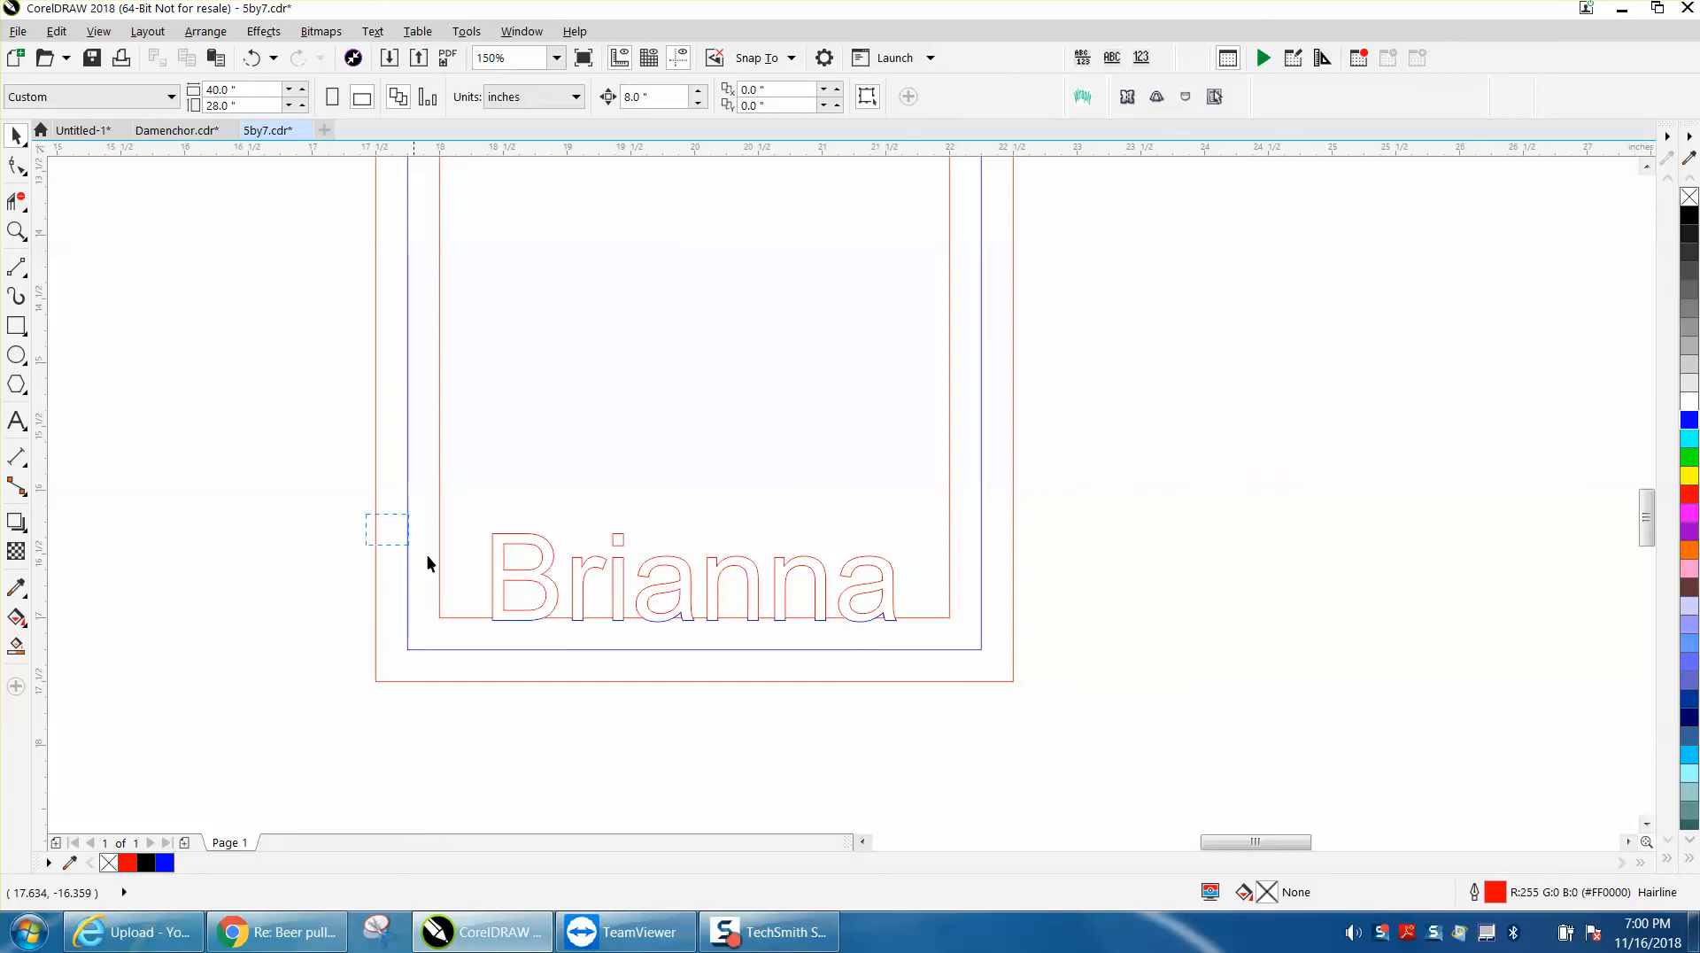
- Check the separated pieces of the name by selecting them, and undo the last change made along the way
{"action": "left_click_drag", "start_coordinate": [702, 588], "coordinate": [915, 600]}
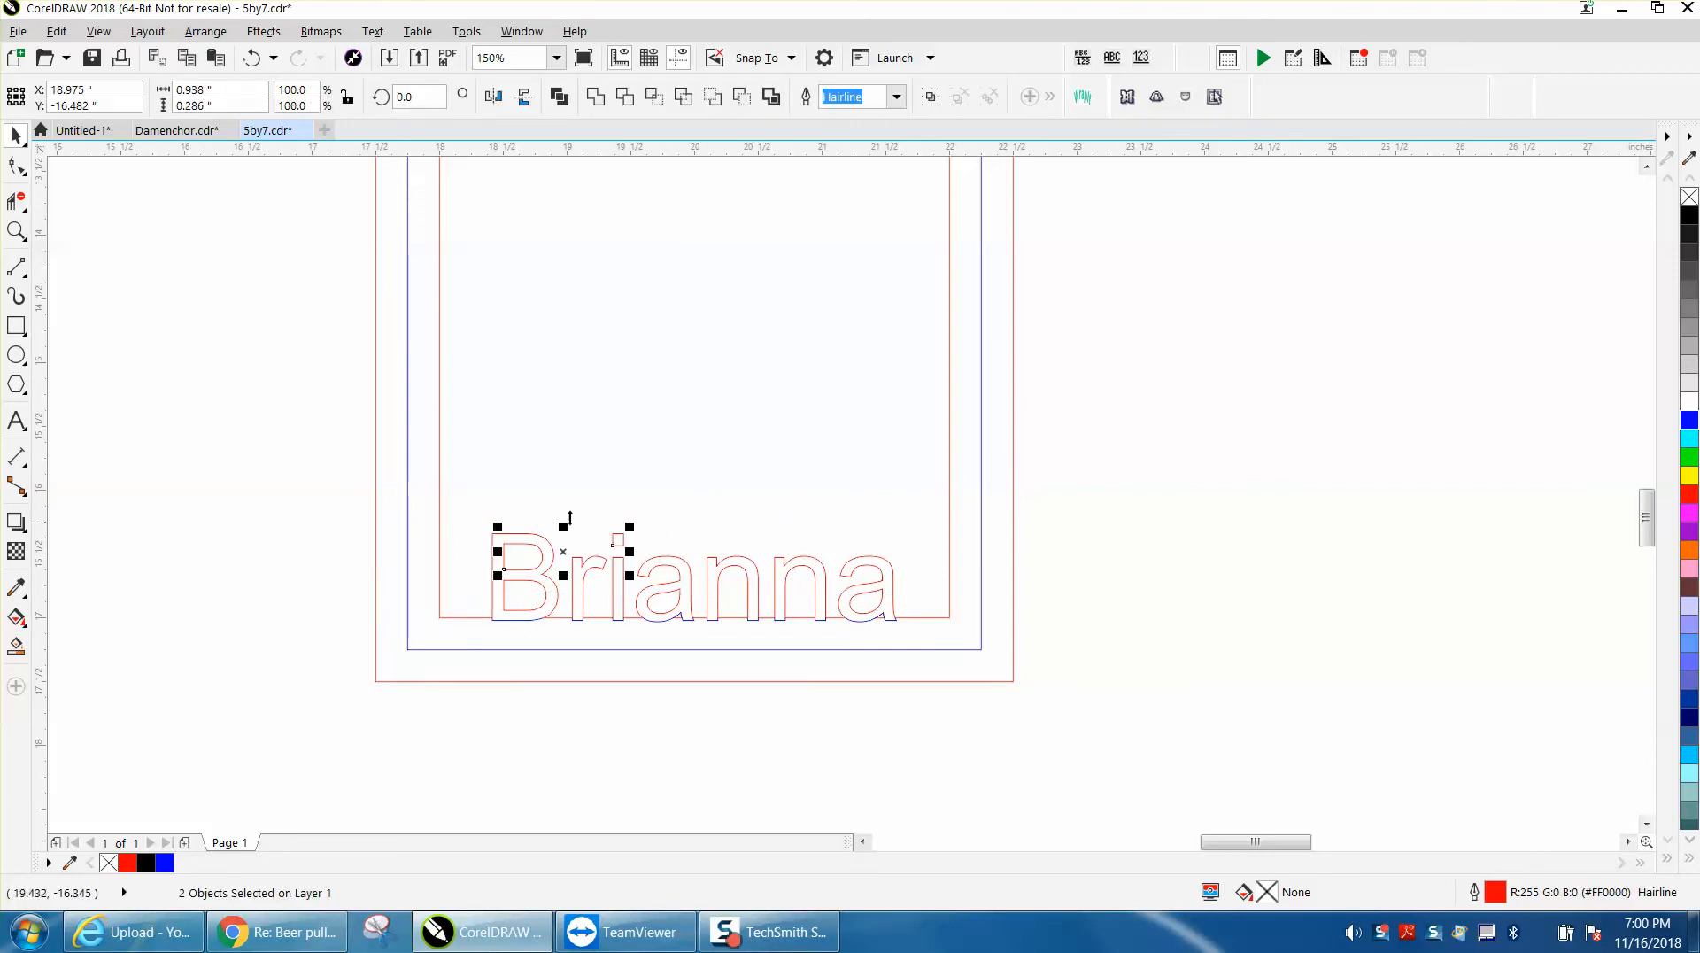
{"action": "left_click", "coordinate": [597, 504]}
{"action": "left_click", "coordinate": [252, 57]}
{"action": "left_click", "coordinate": [554, 533]}
{"action": "left_click", "coordinate": [620, 556]}
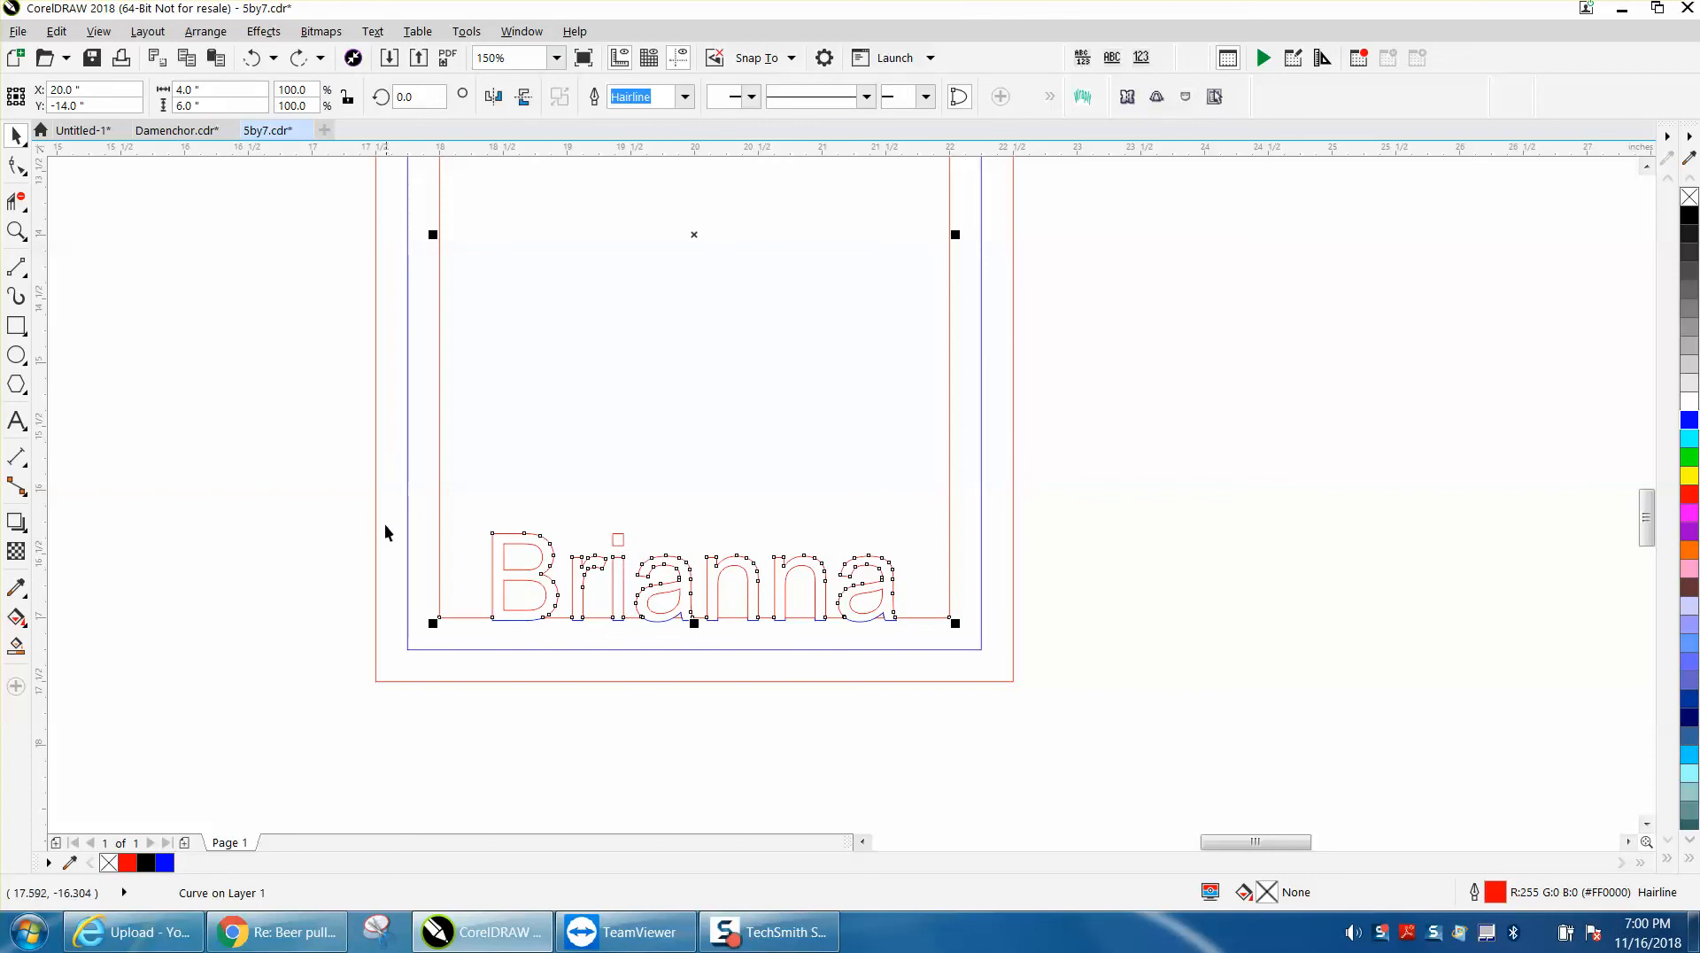
{"action": "left_click_drag", "start_coordinate": [370, 513], "coordinate": [932, 680]}
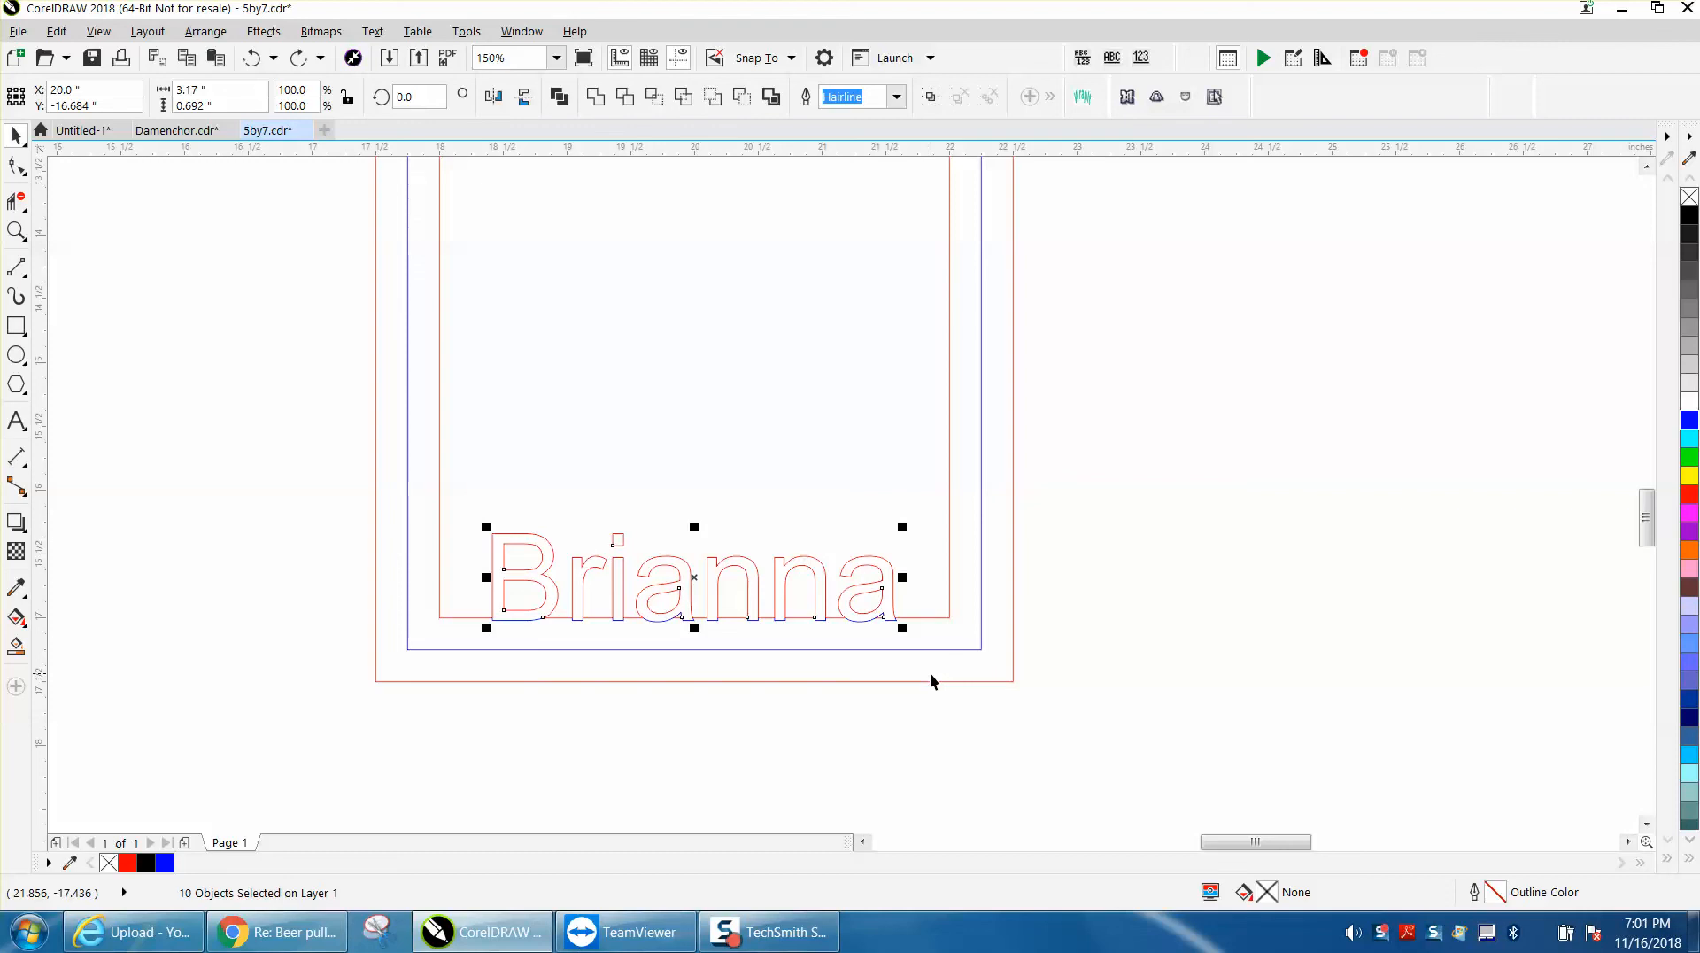
{"action": "left_click", "coordinate": [697, 693]}
- Rotate the dot of the letter i by about 47.3 degrees and move it down to overlap the top of the stem
{"action": "left_click", "coordinate": [616, 542]}
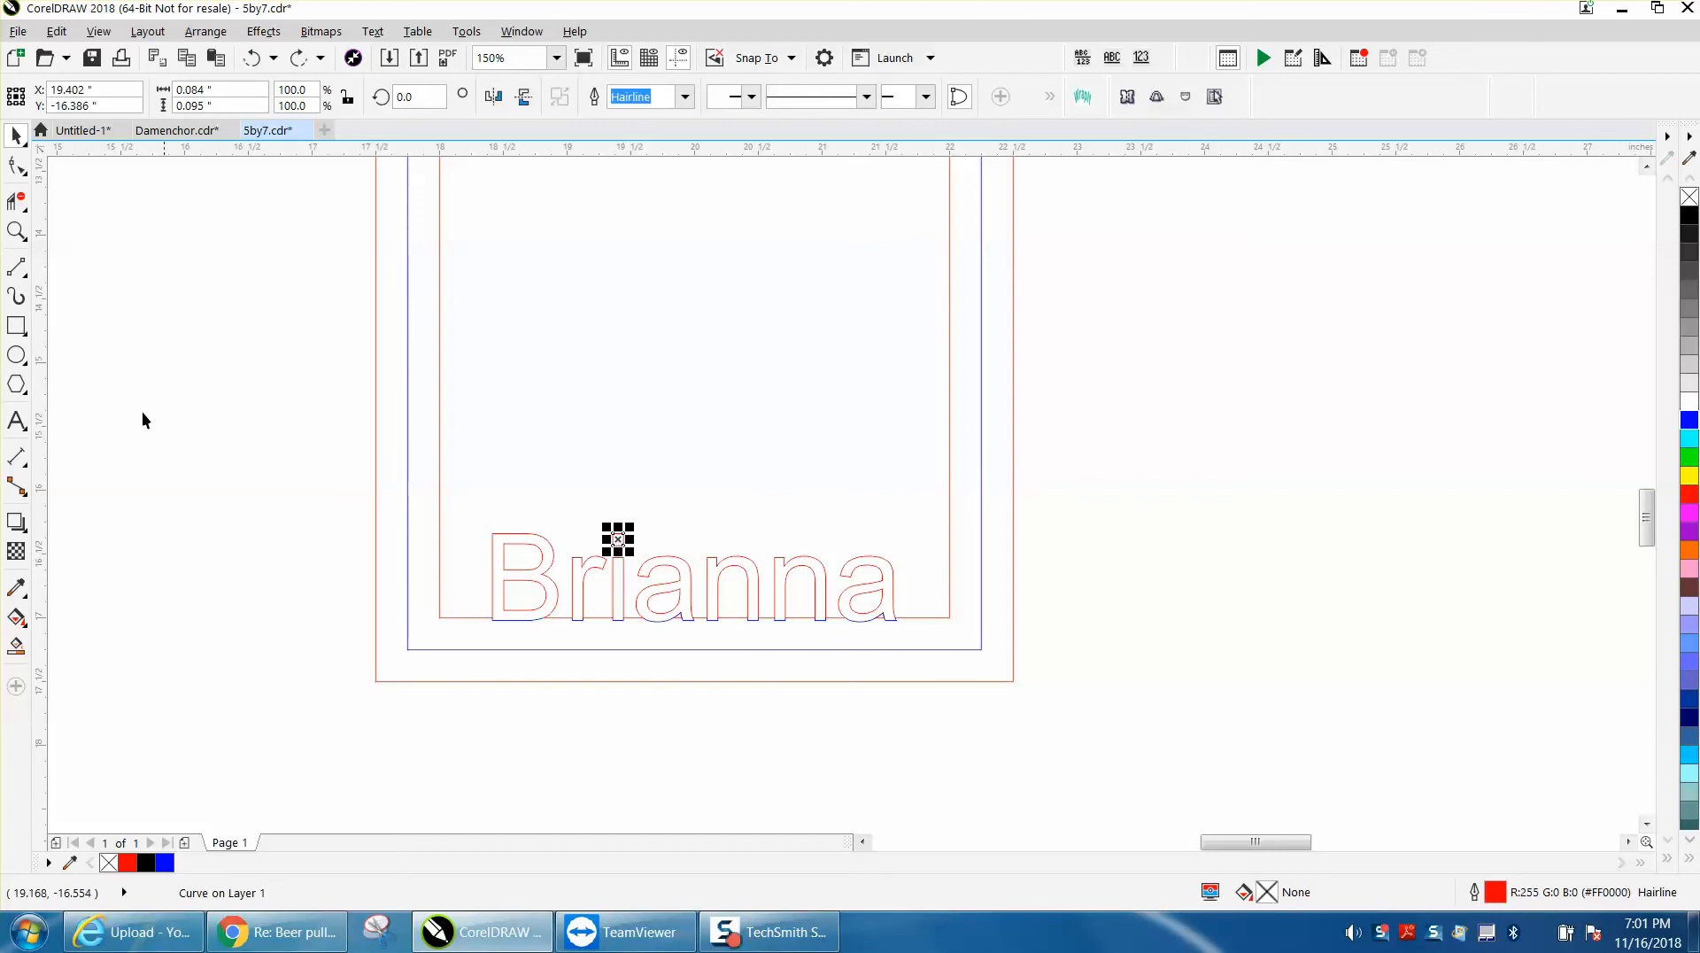
{"action": "left_click", "coordinate": [18, 231]}
{"action": "left_click_drag", "start_coordinate": [563, 507], "coordinate": [779, 591]}
{"action": "left_click", "coordinate": [16, 135]}
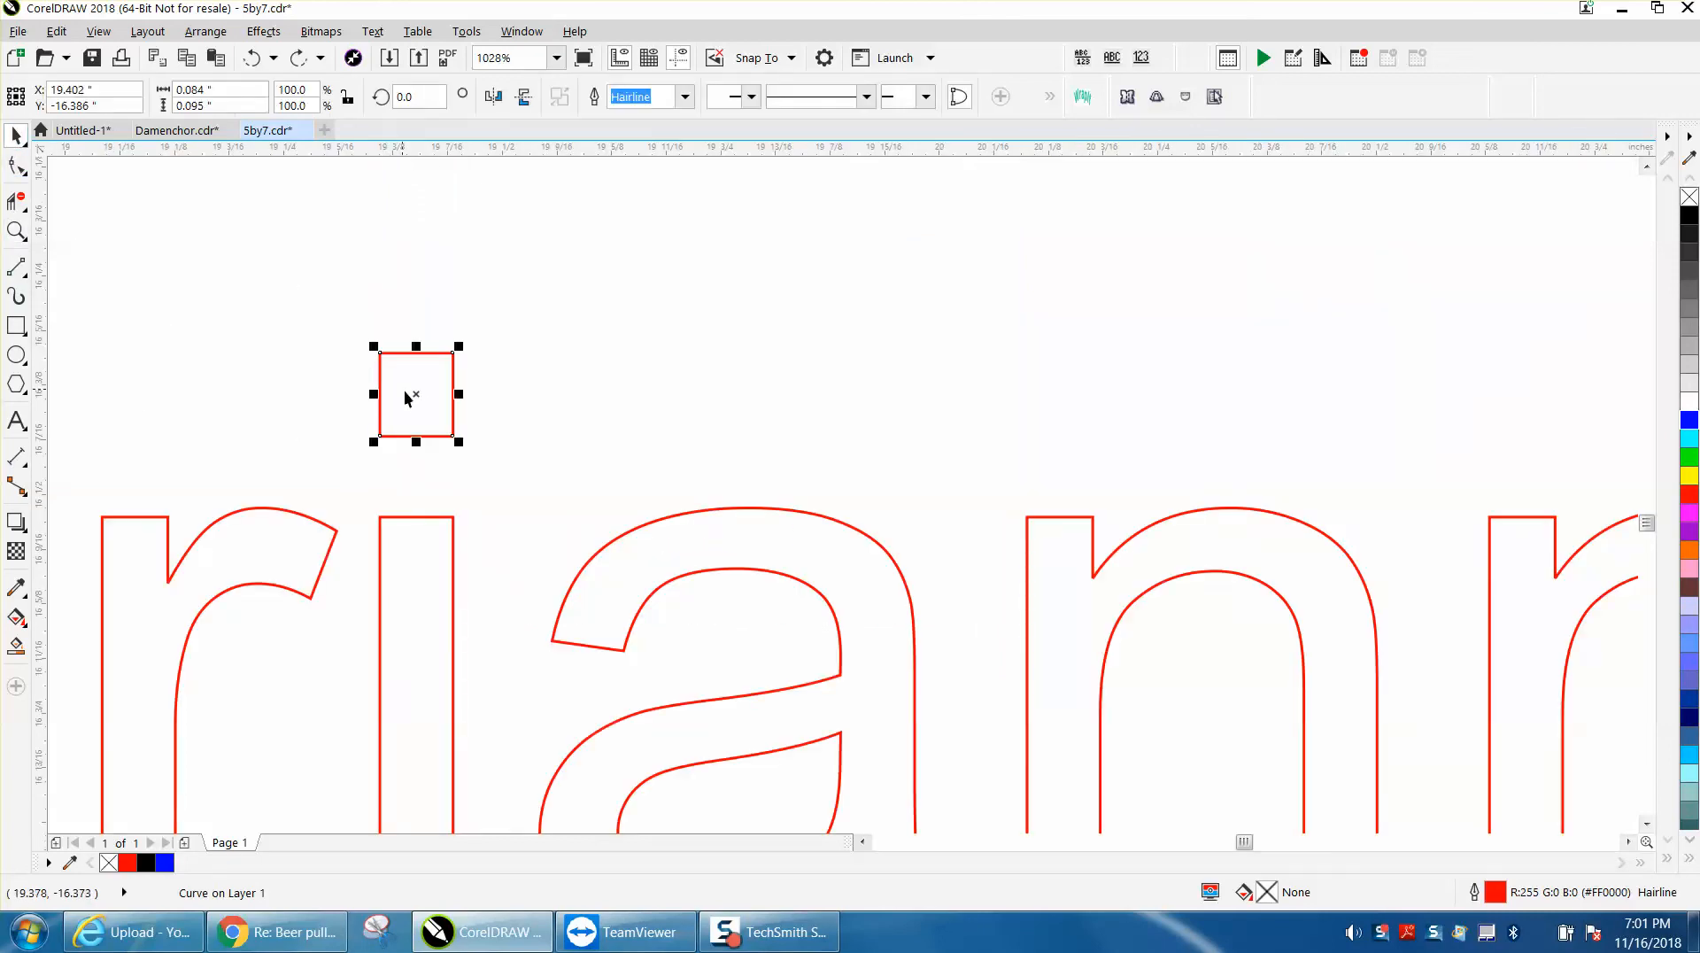
{"action": "left_click_drag", "start_coordinate": [460, 344], "coordinate": [409, 311]}
{"action": "left_click", "coordinate": [455, 333]}
{"action": "left_click_drag", "start_coordinate": [444, 372], "coordinate": [434, 444]}
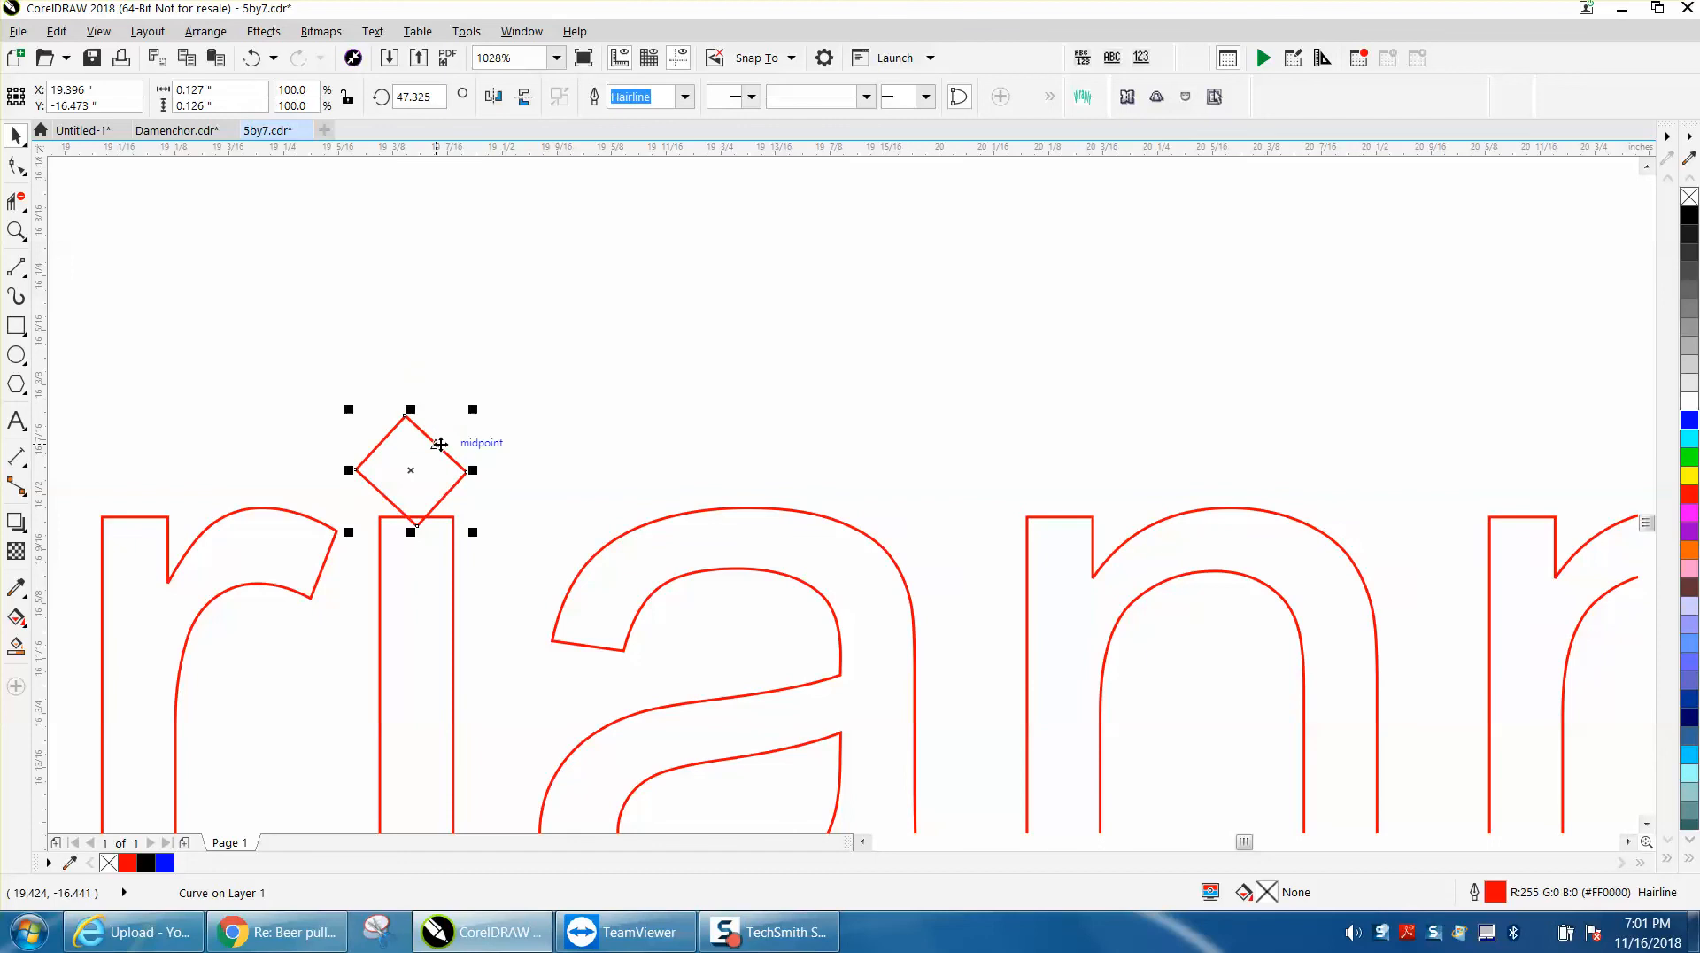
- Delete the overlapping line segments where the diamond dot meets the stem of the letter i with Virtual Segment Delete
{"action": "left_click", "coordinate": [23, 206]}
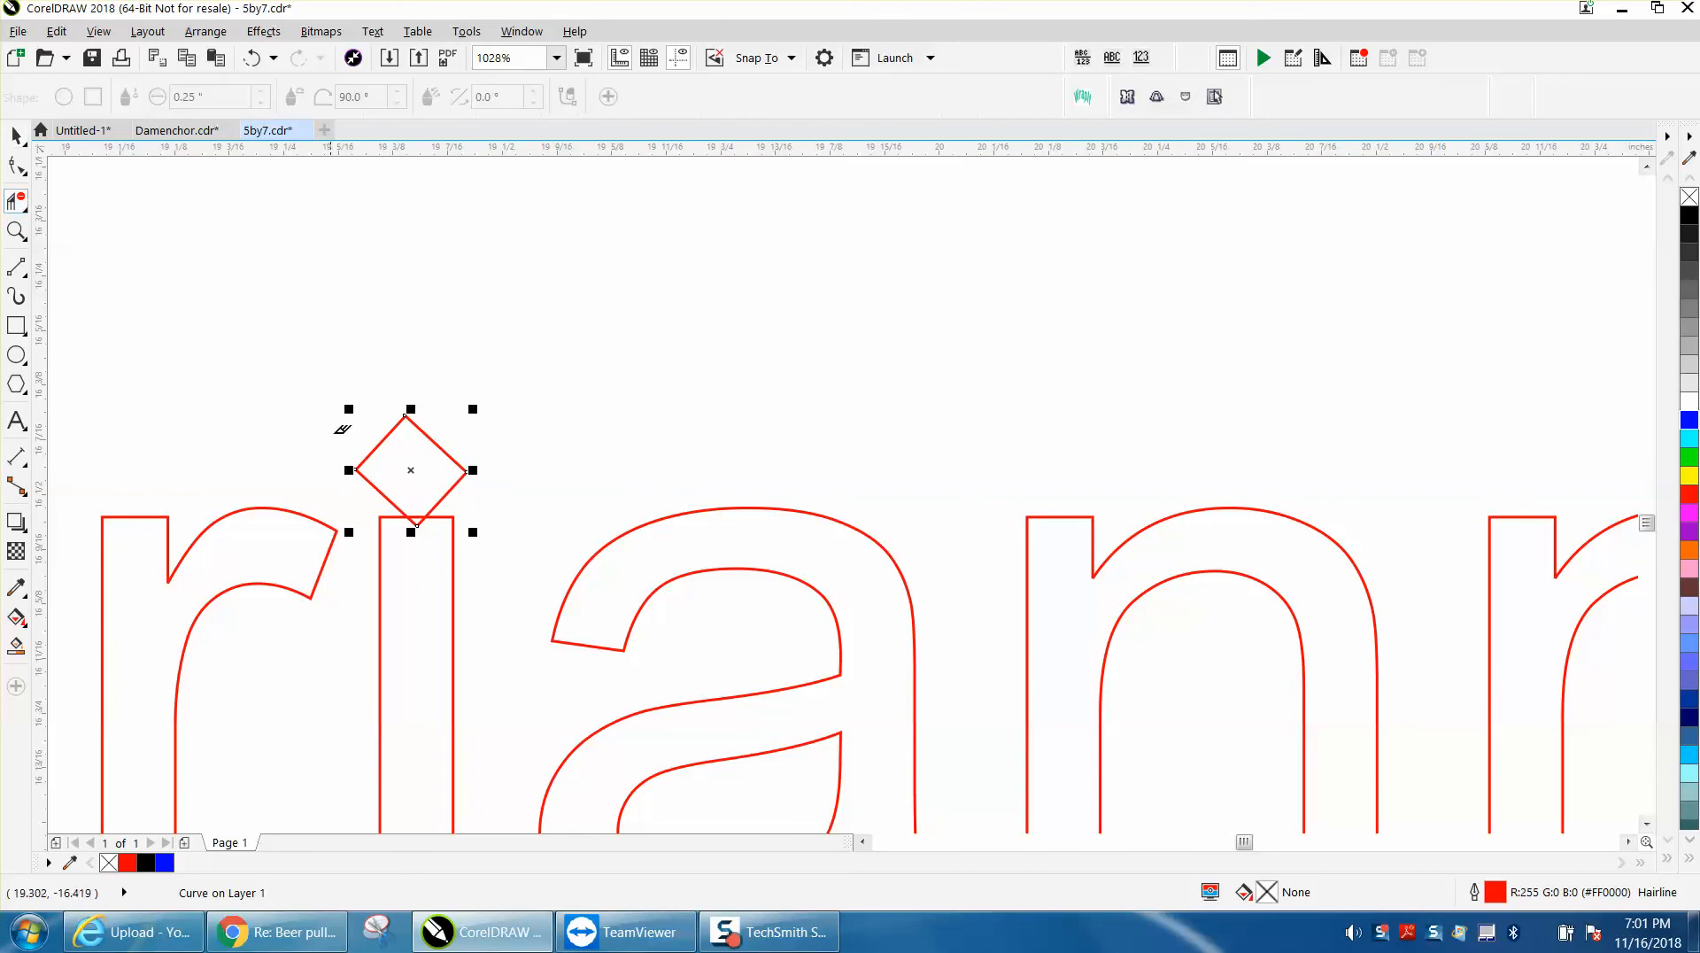
{"action": "left_click", "coordinate": [420, 516]}
{"action": "left_click", "coordinate": [420, 524]}
{"action": "left_click", "coordinate": [16, 135]}
{"action": "scroll", "coordinate": [544, 313], "scroll_direction": "down", "scroll_amount": 3}
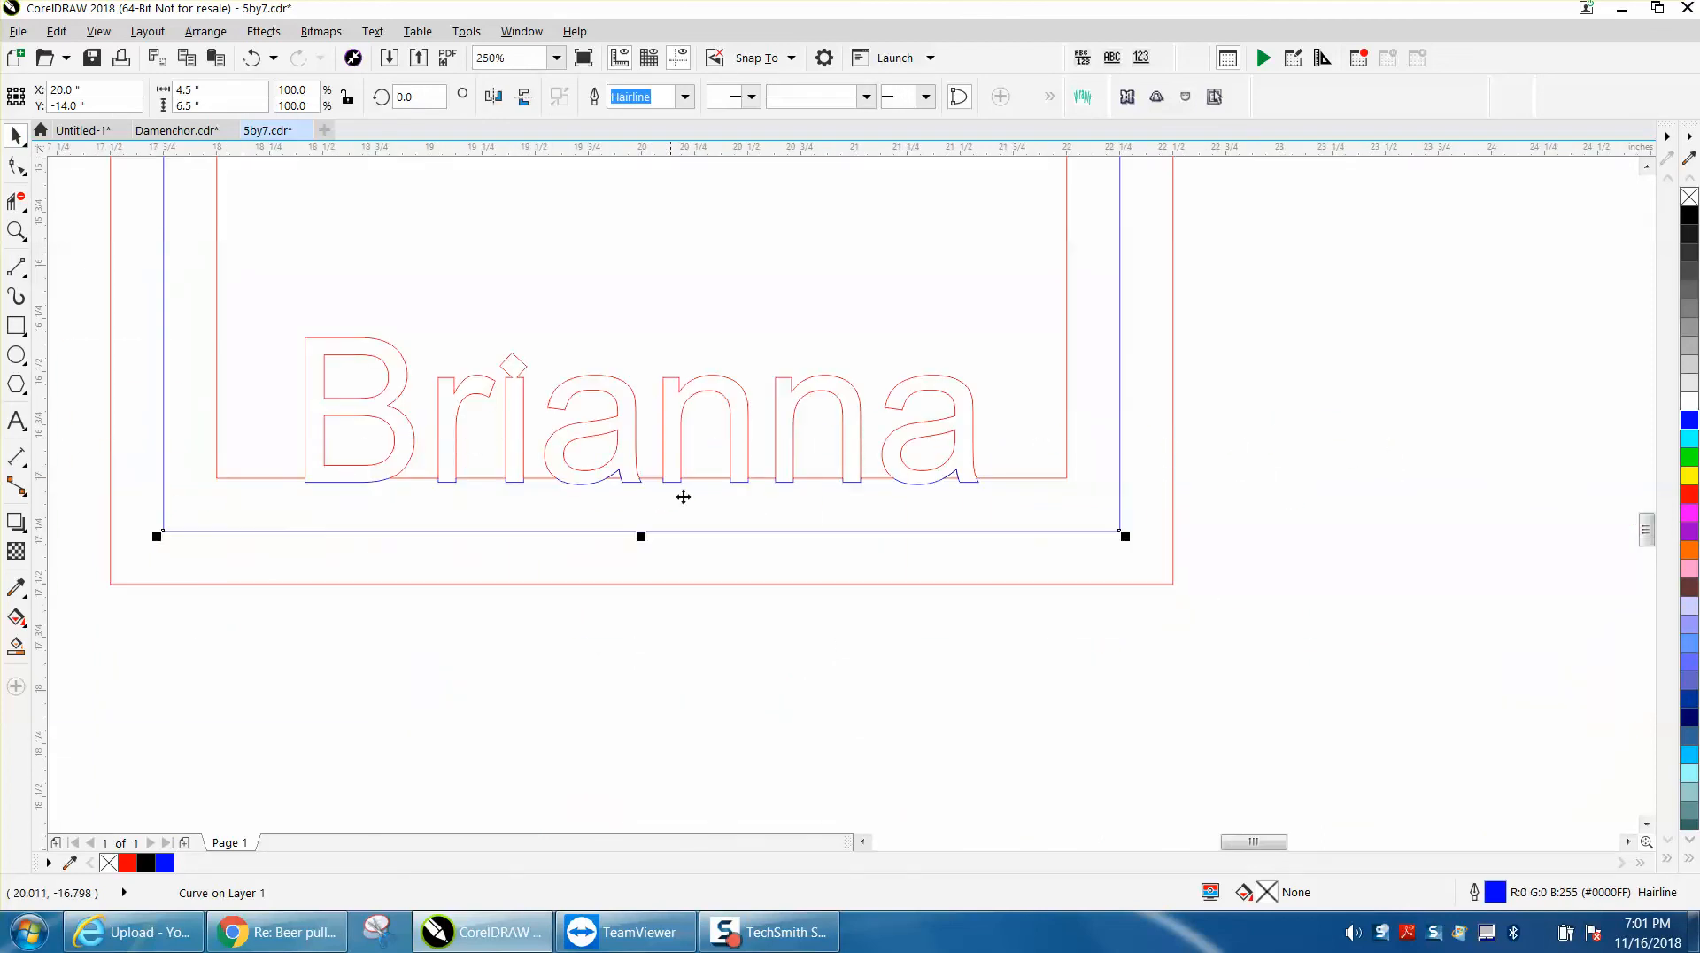
{"action": "scroll", "coordinate": [694, 558], "scroll_direction": "down", "scroll_amount": 1}
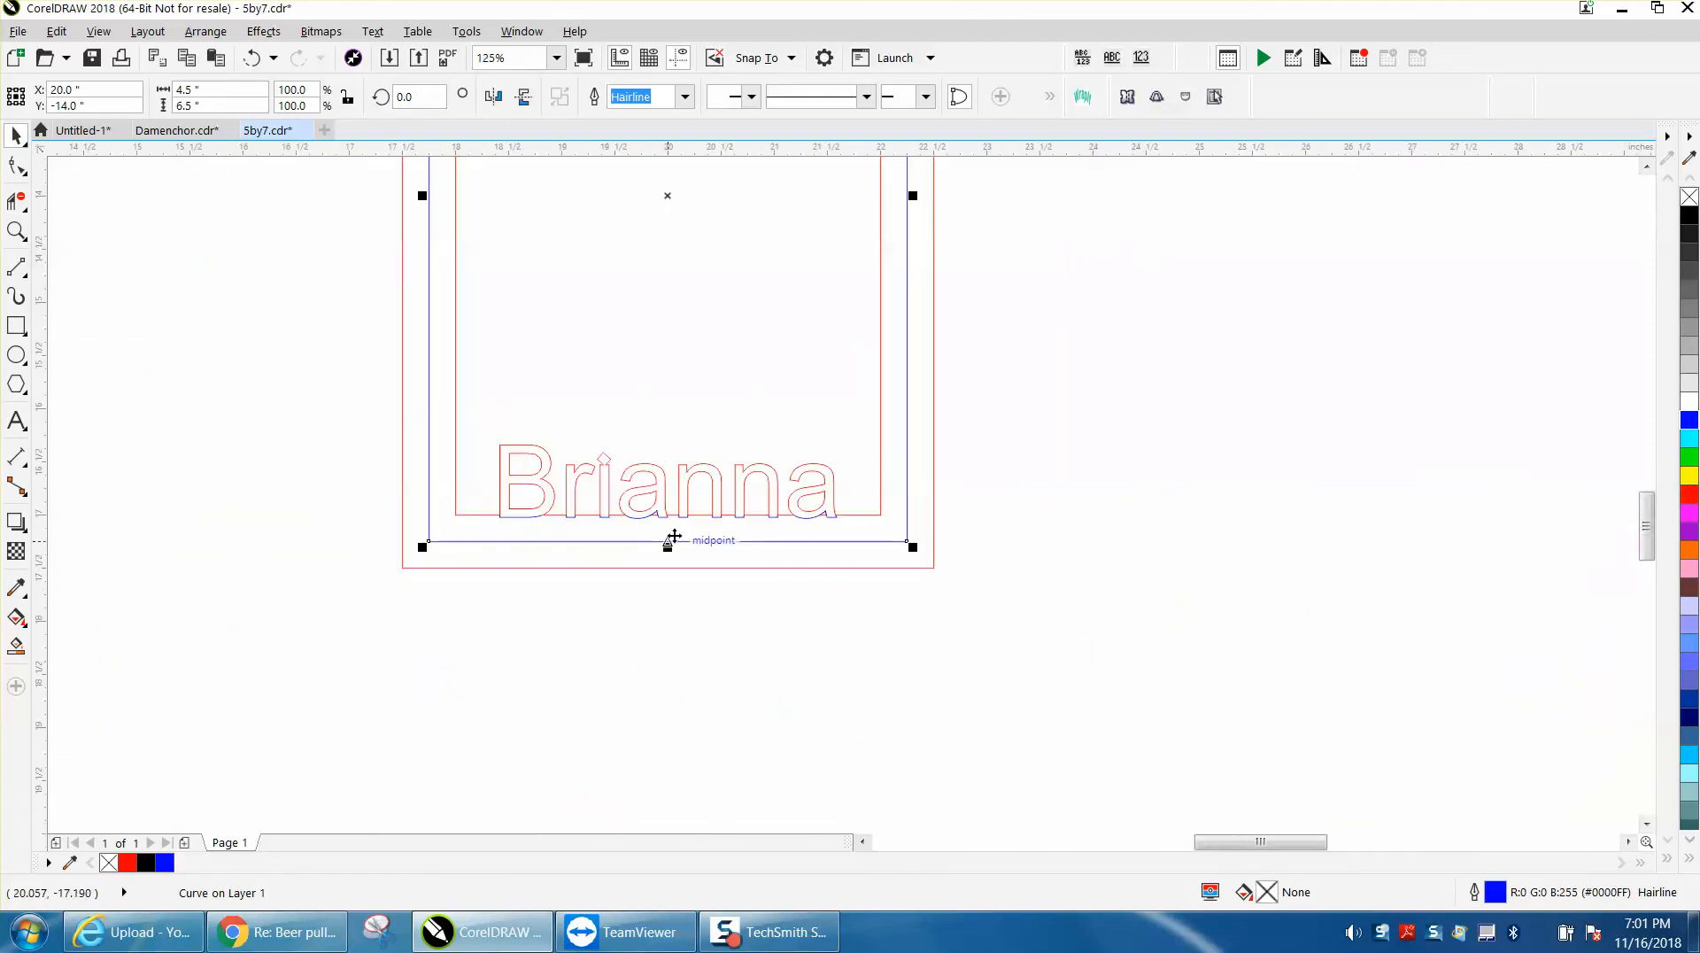